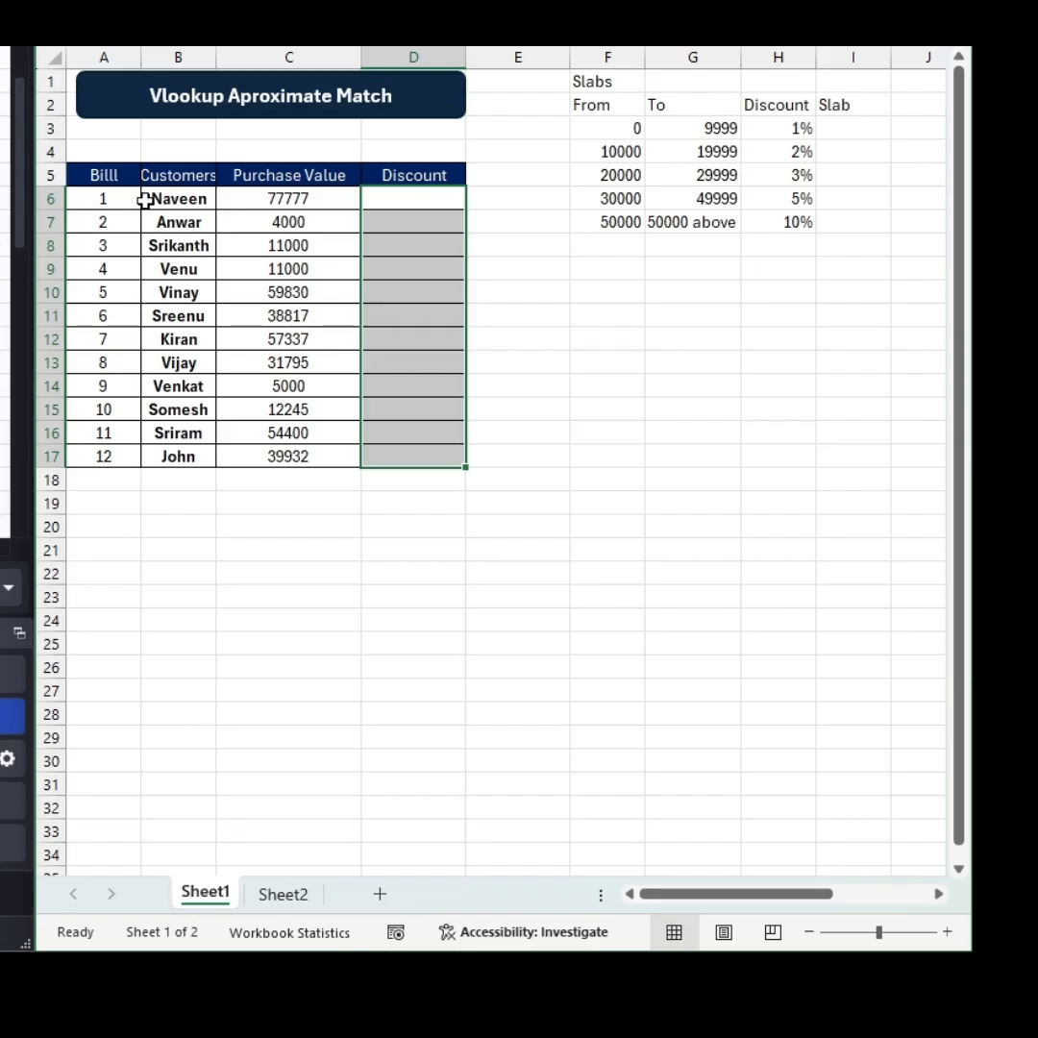
# Examine the customer purchase table in A5:D17 and the discount slab ranges and rates in F1:I7
pyautogui.moveTo(112, 174); pyautogui.dragTo(423, 457)
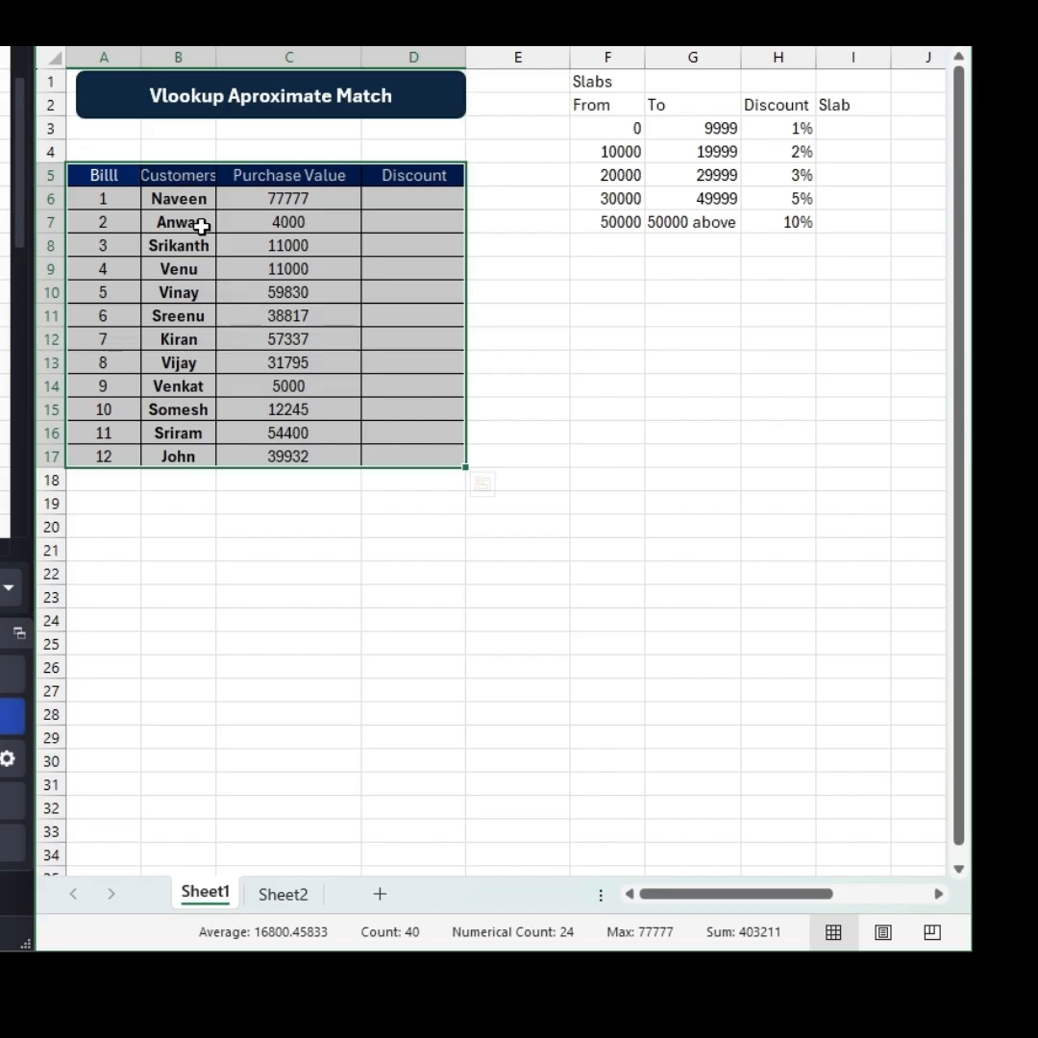
pyautogui.click(192, 196)
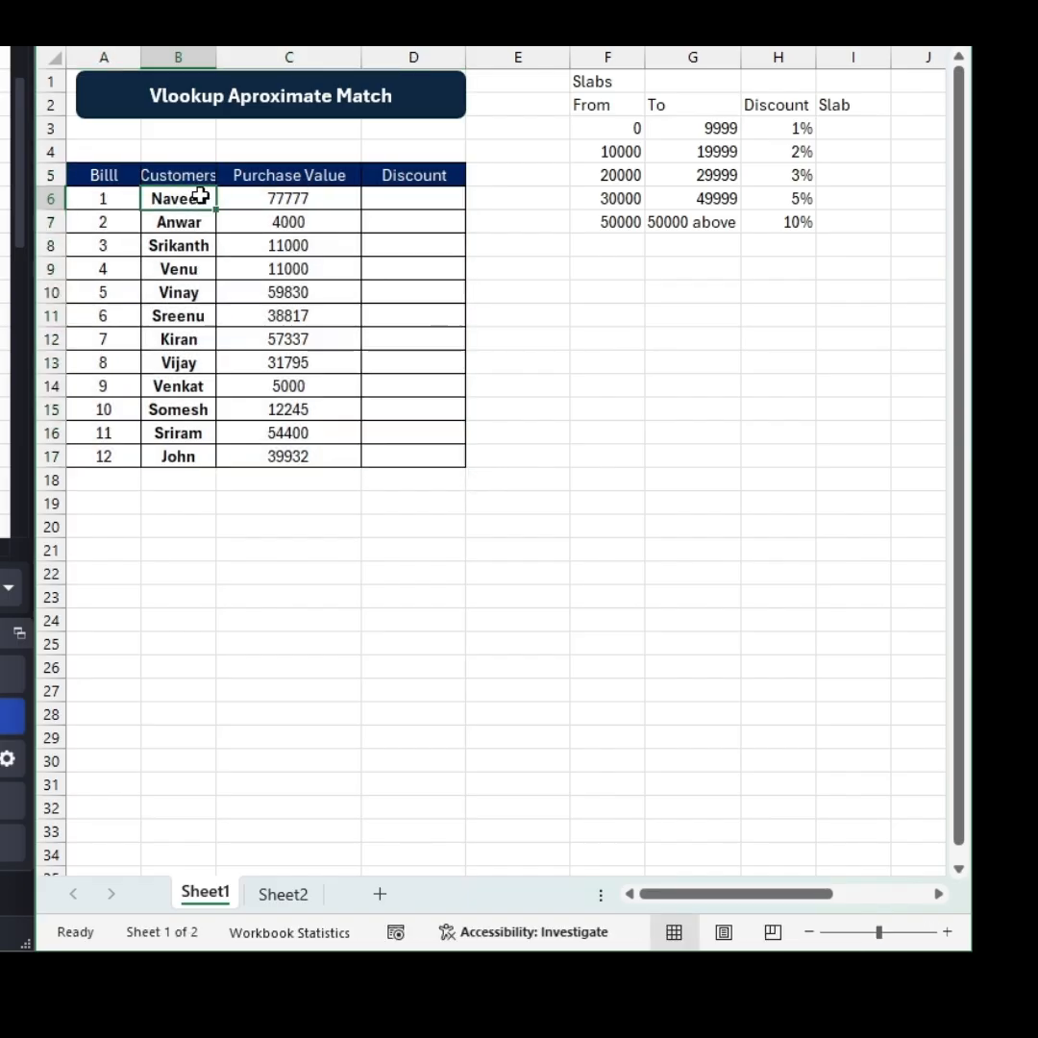
pyautogui.click(298, 198)
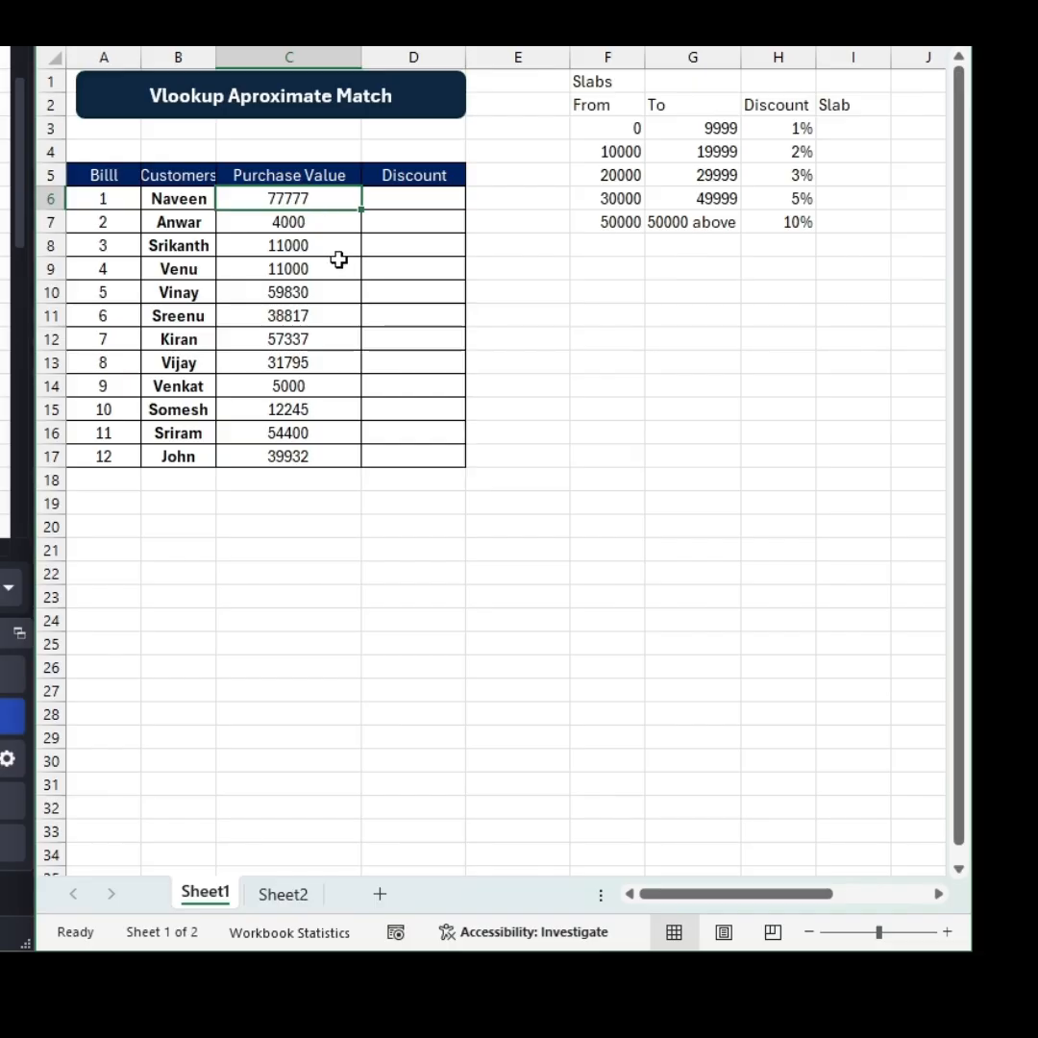
pyautogui.click(423, 228)
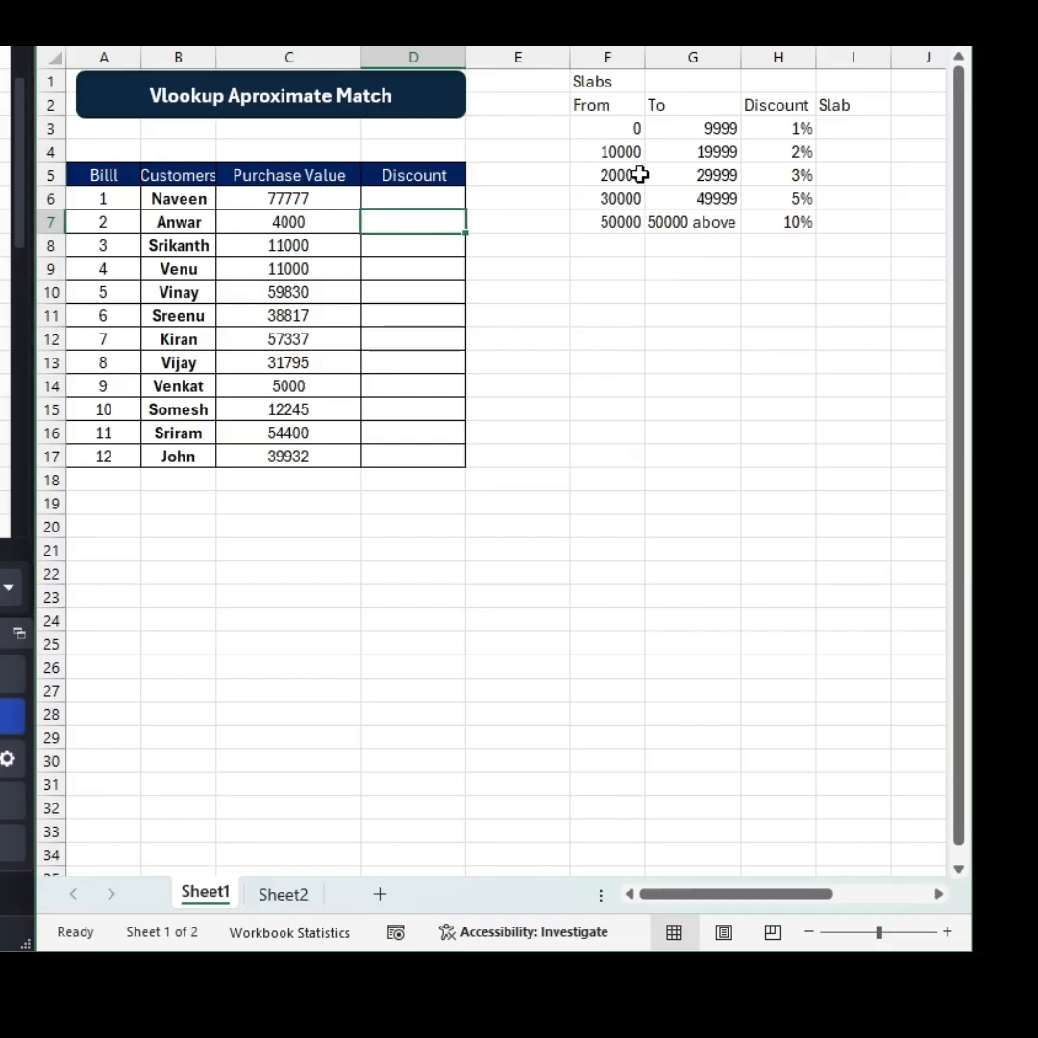
pyautogui.moveTo(619, 85); pyautogui.dragTo(816, 277)
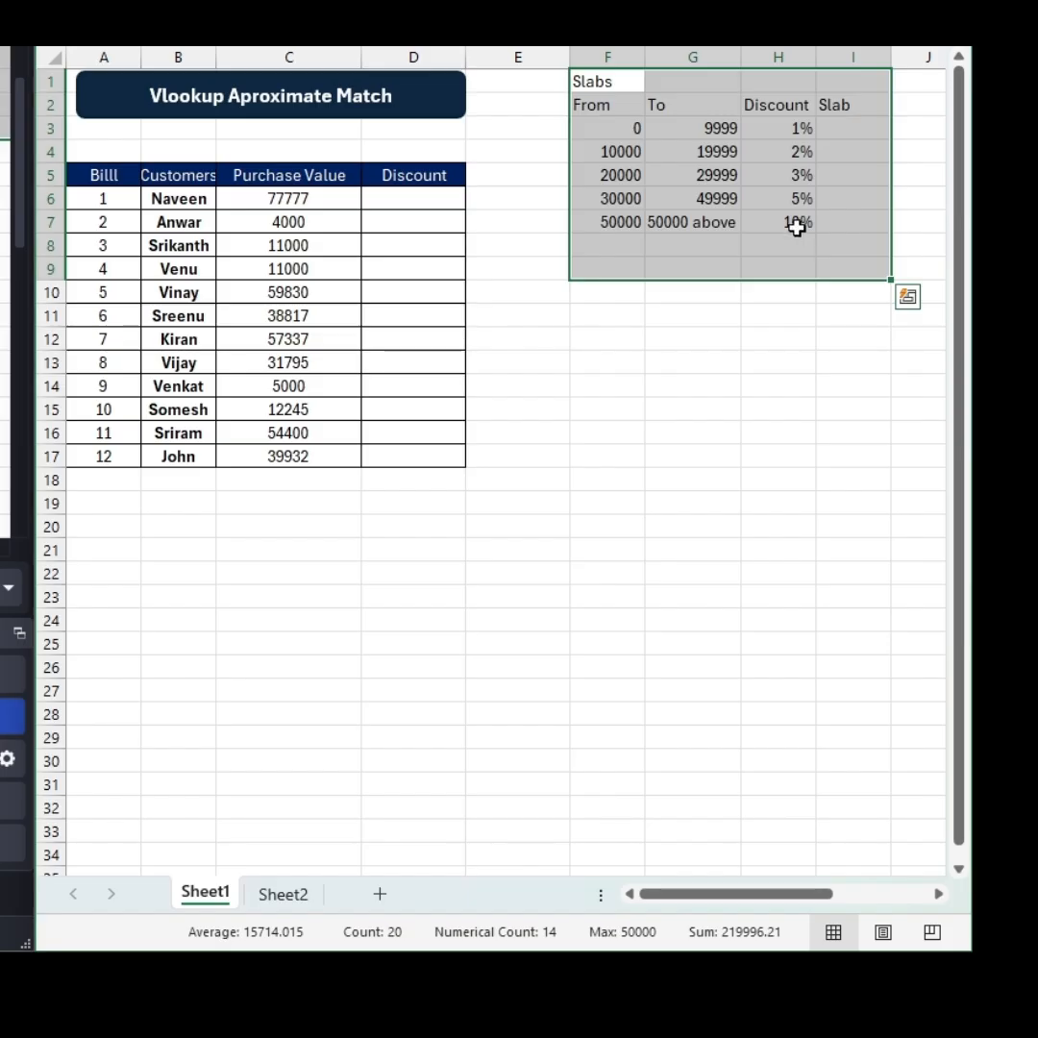
pyautogui.click(655, 149)
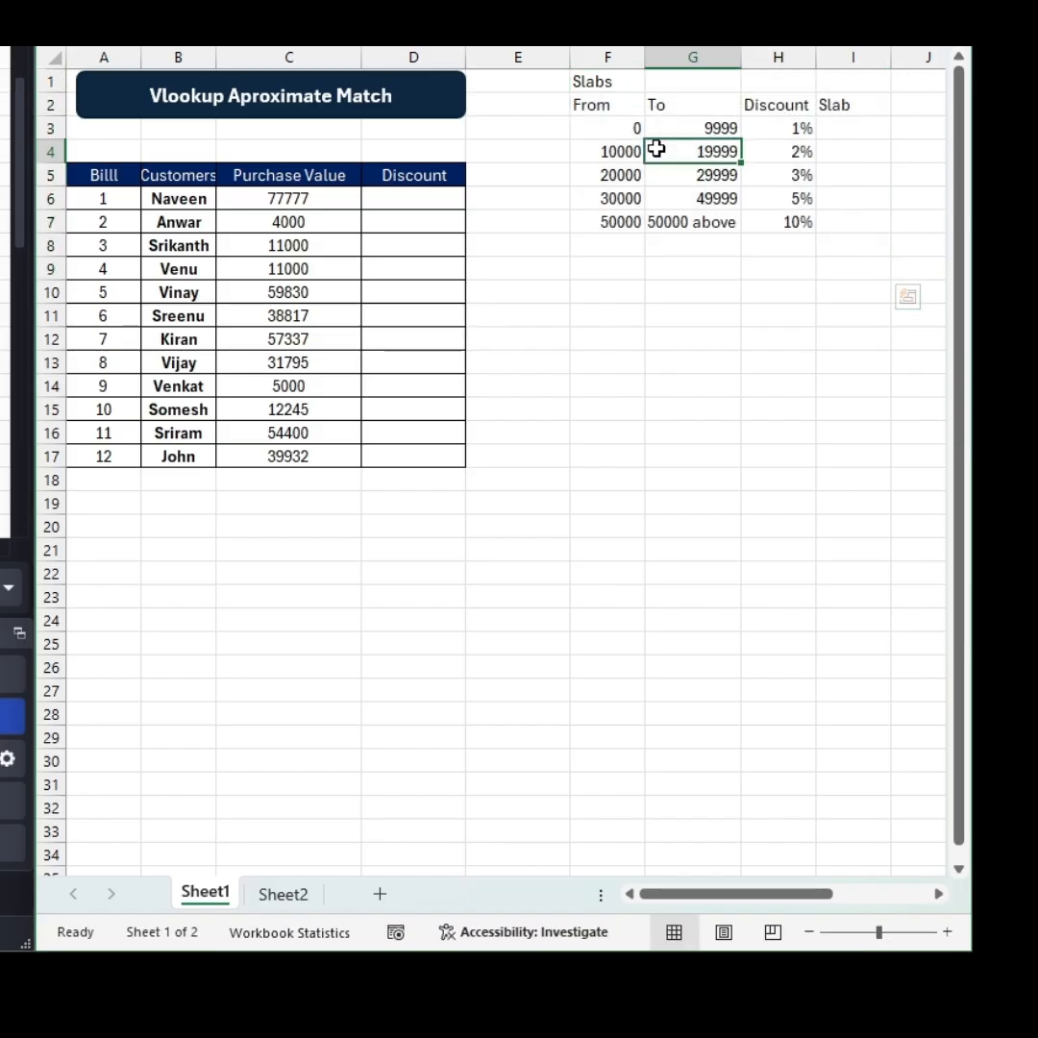
pyautogui.click(800, 149)
pyautogui.click(605, 129)
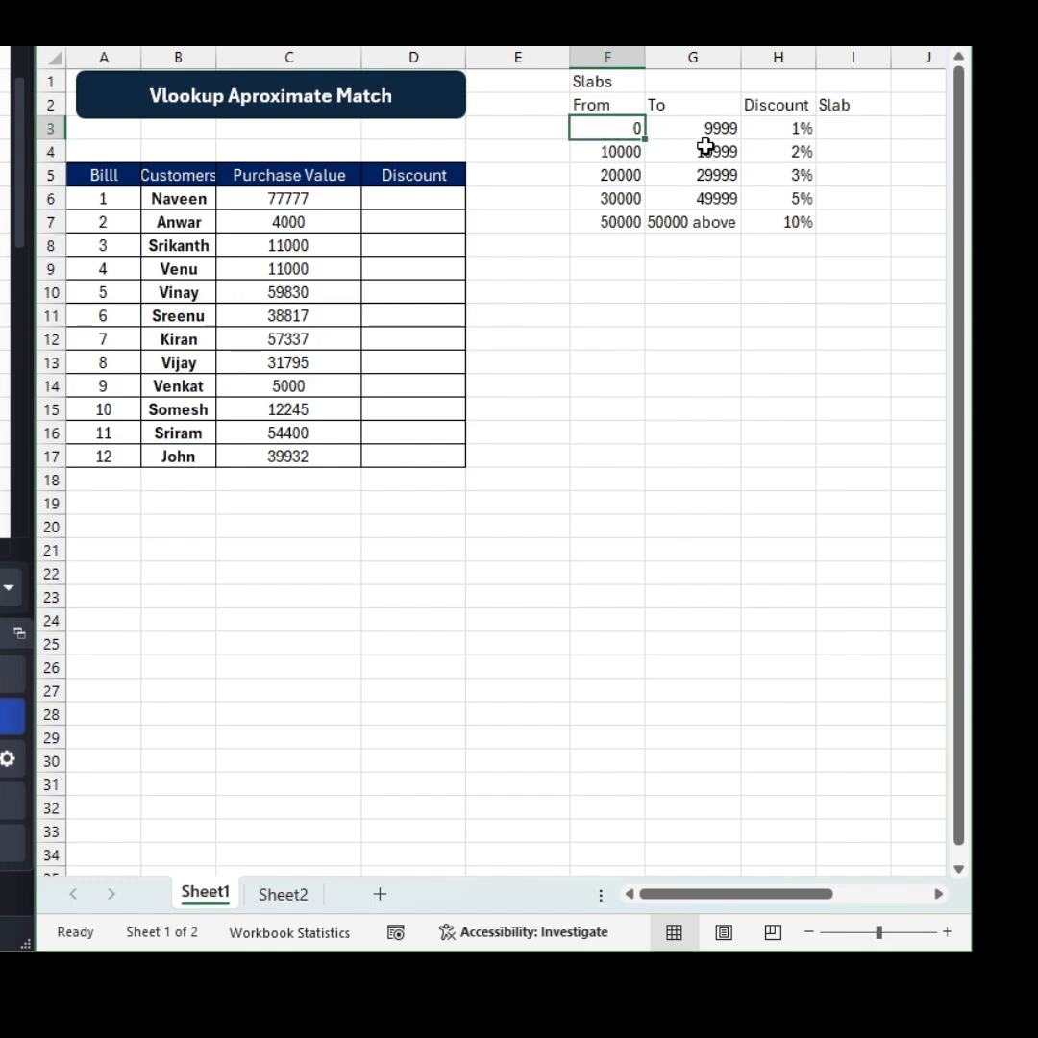
pyautogui.click(621, 156)
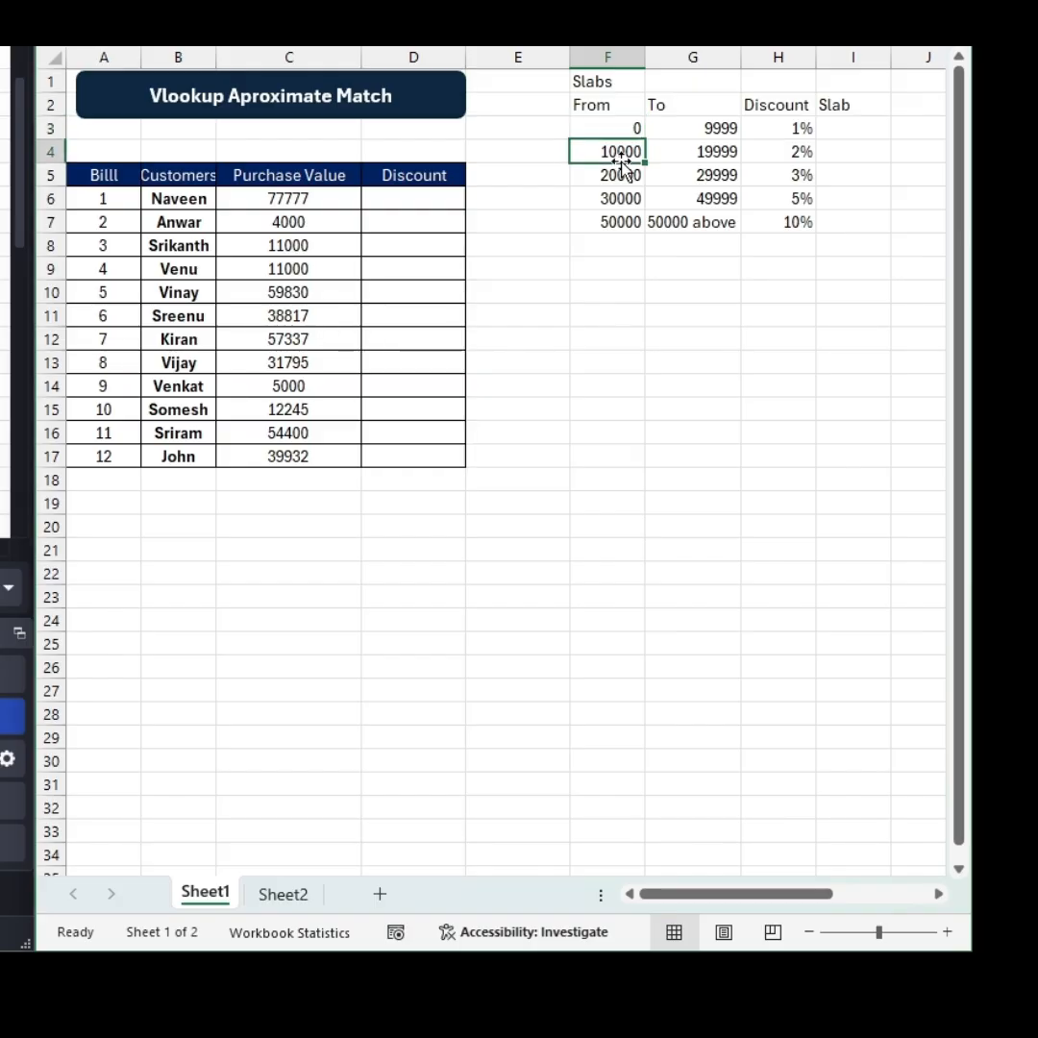
pyautogui.click(830, 155)
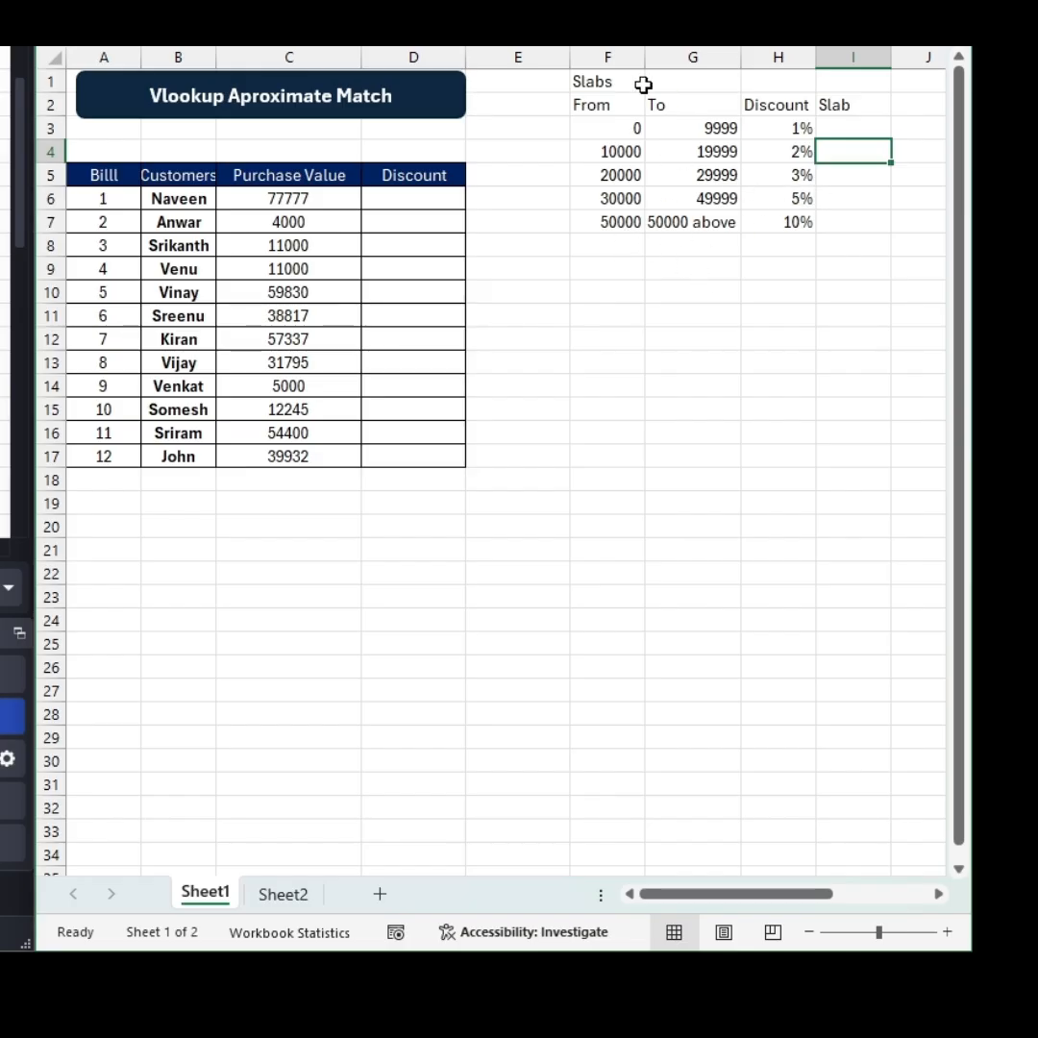
pyautogui.moveTo(609, 86); pyautogui.dragTo(788, 257)
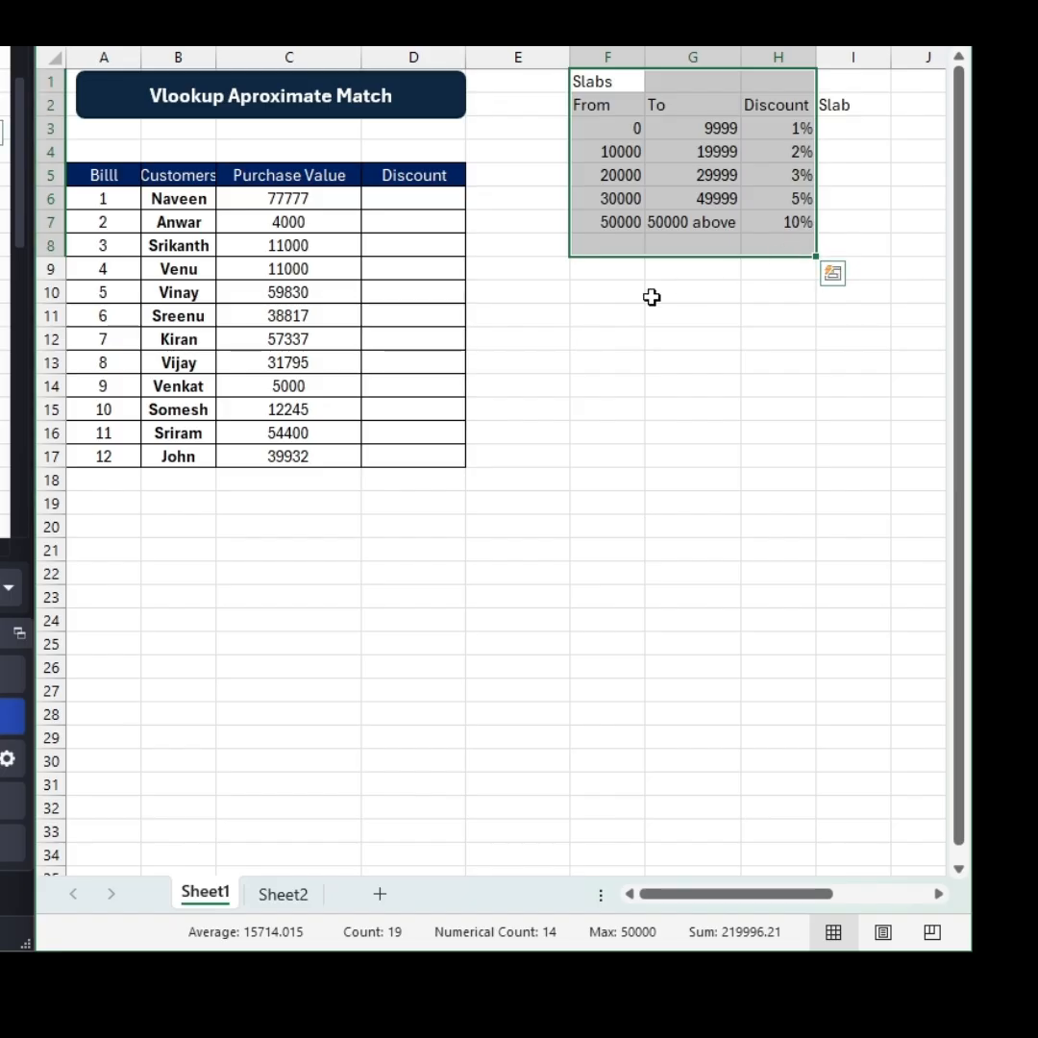
# Start a VLOOKUP formula in D6 with C6 as lookup value and the absolute range $F$3:$H$7 as table array
pyautogui.click(369, 199)
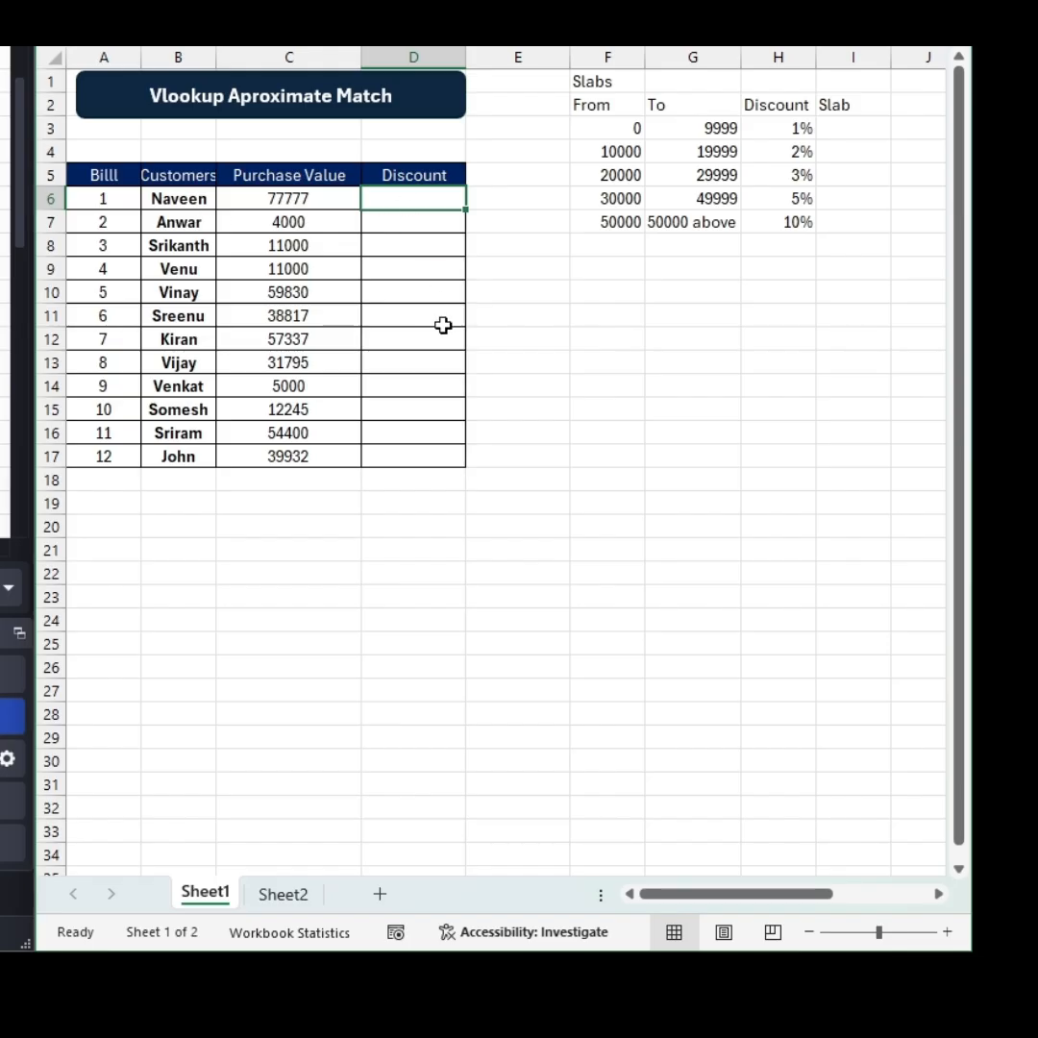
pyautogui.write('=')
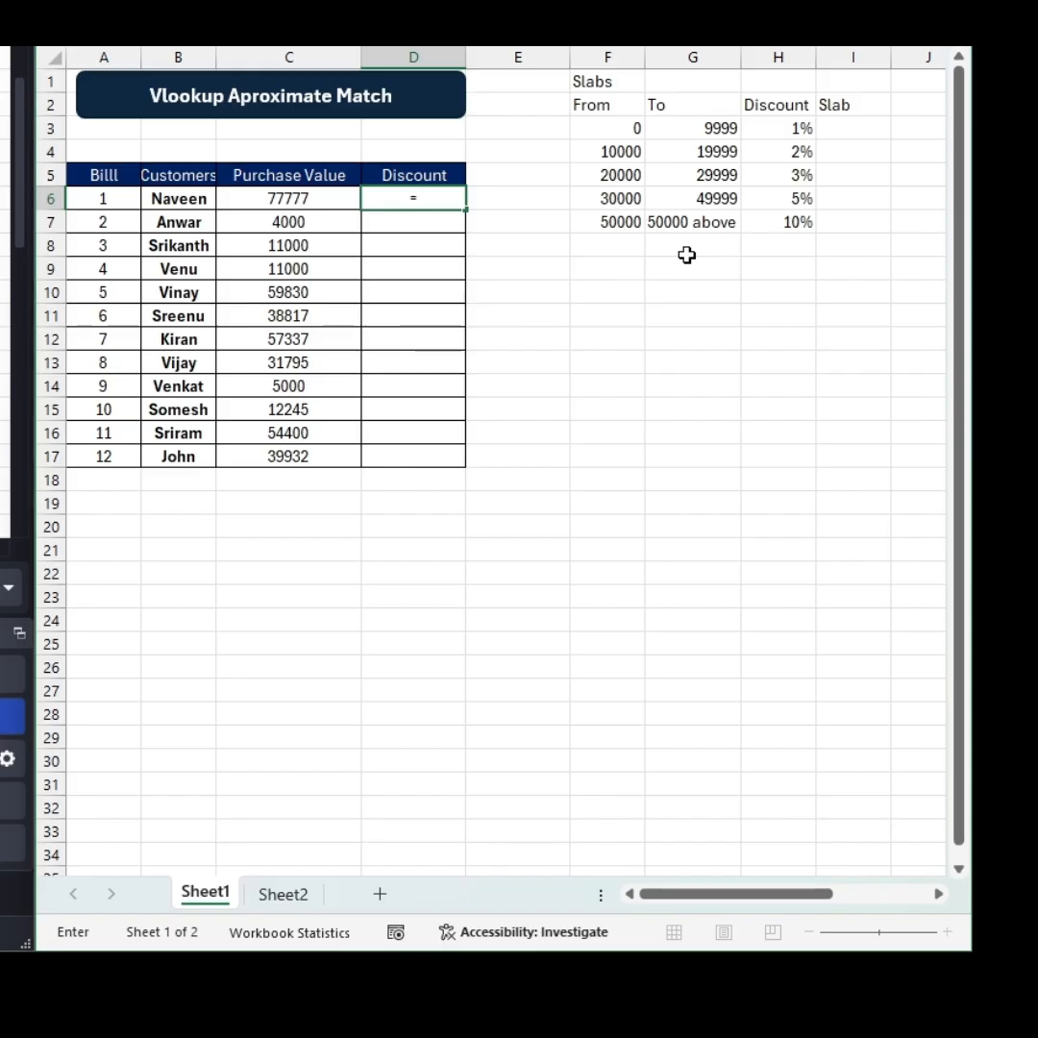
pyautogui.write('vlook')
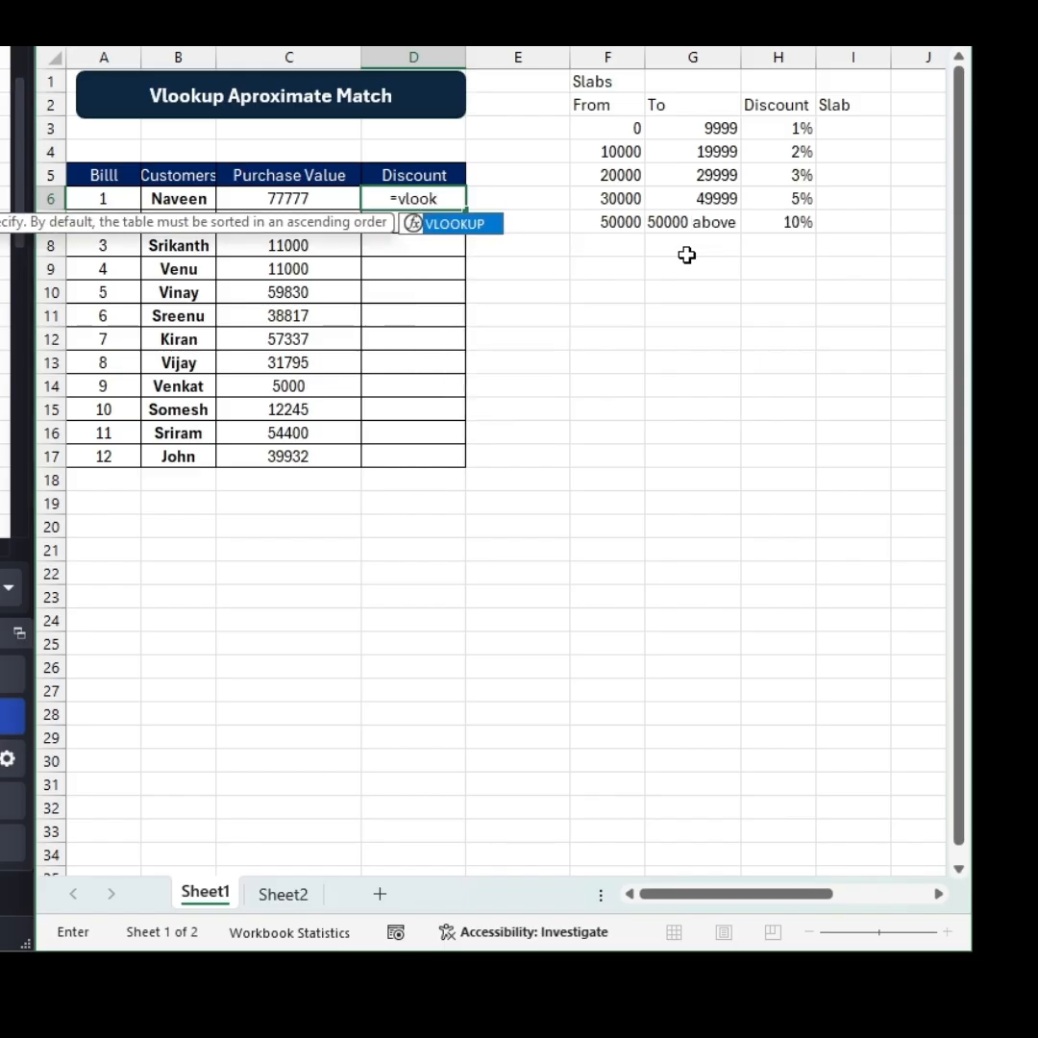
pyautogui.write('up(')
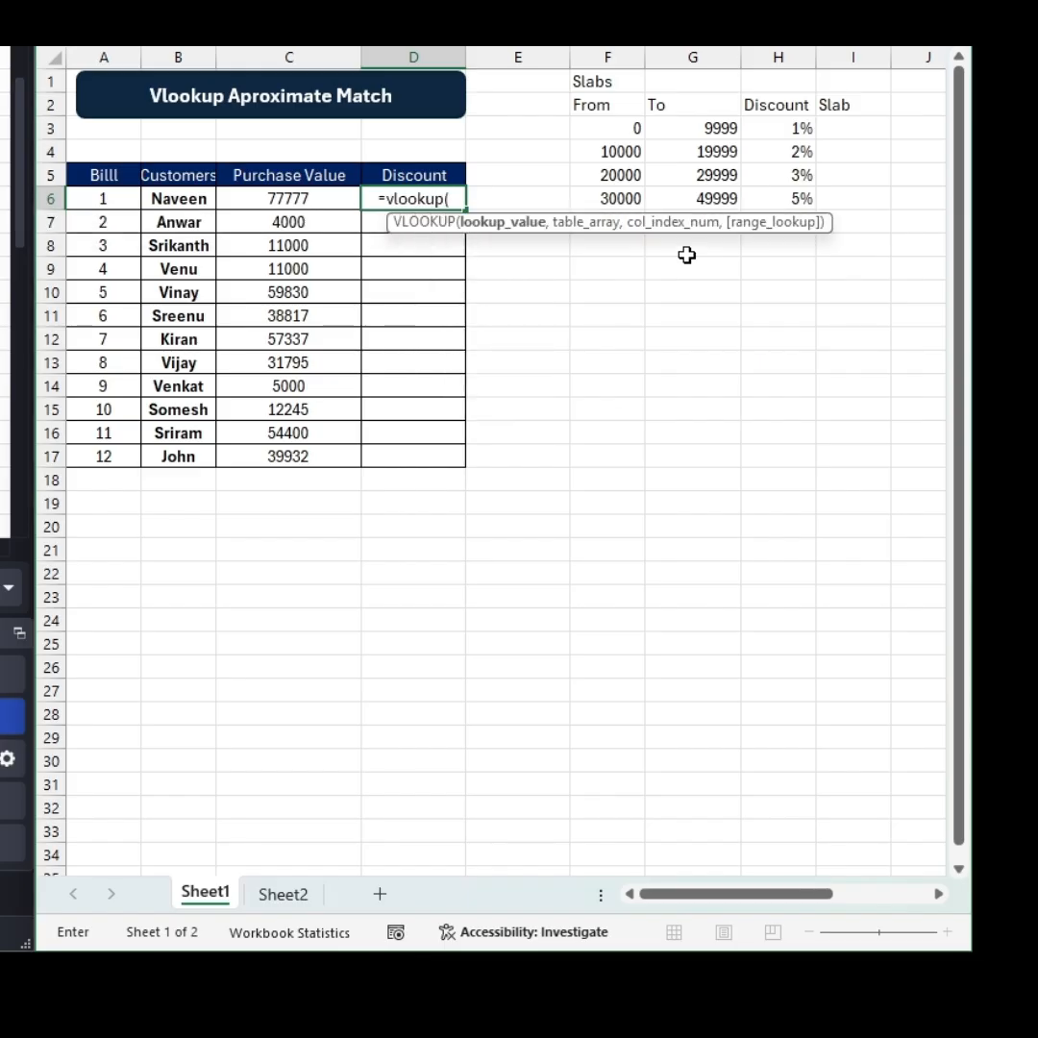
pyautogui.click(301, 212)
pyautogui.click(300, 208)
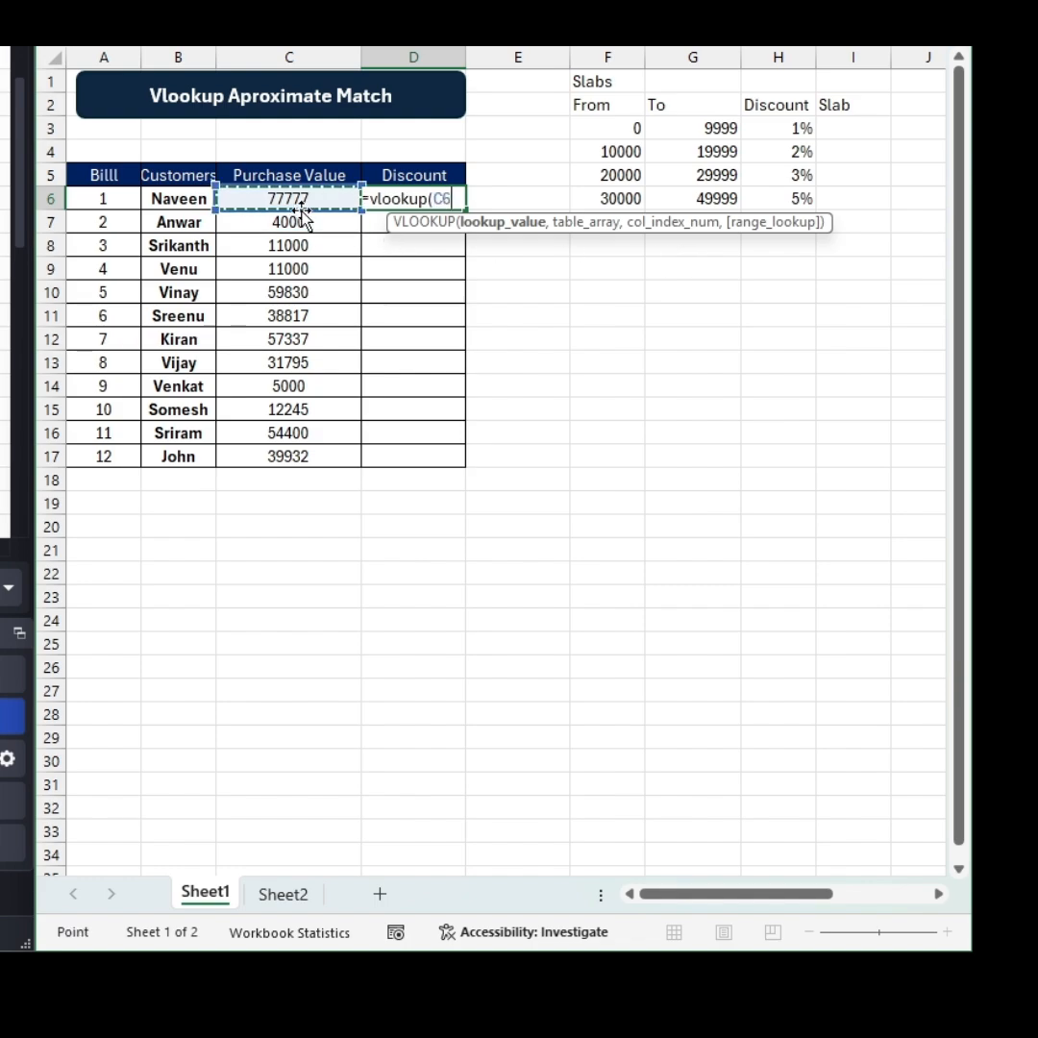
pyautogui.write(',')
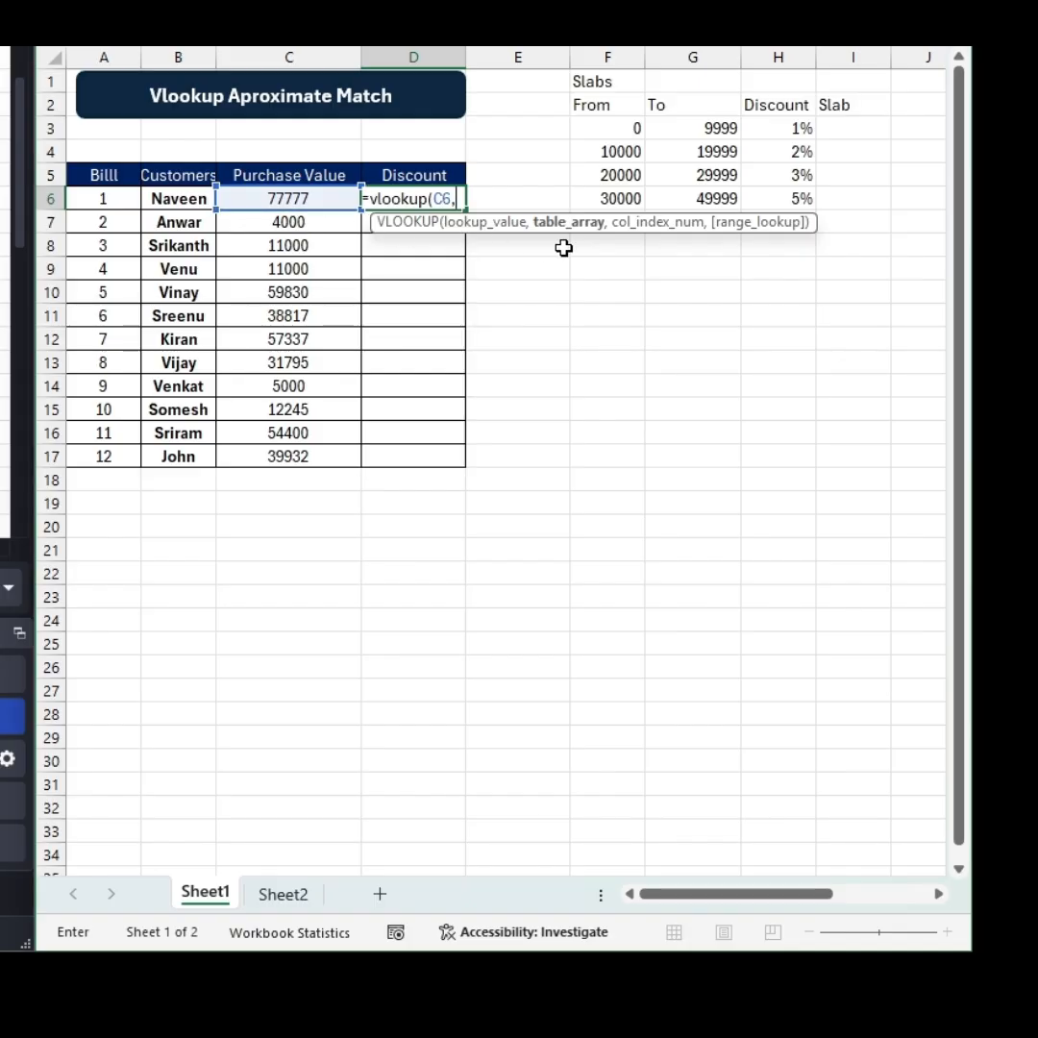
pyautogui.click(593, 131)
pyautogui.moveTo(593, 131); pyautogui.dragTo(812, 222)
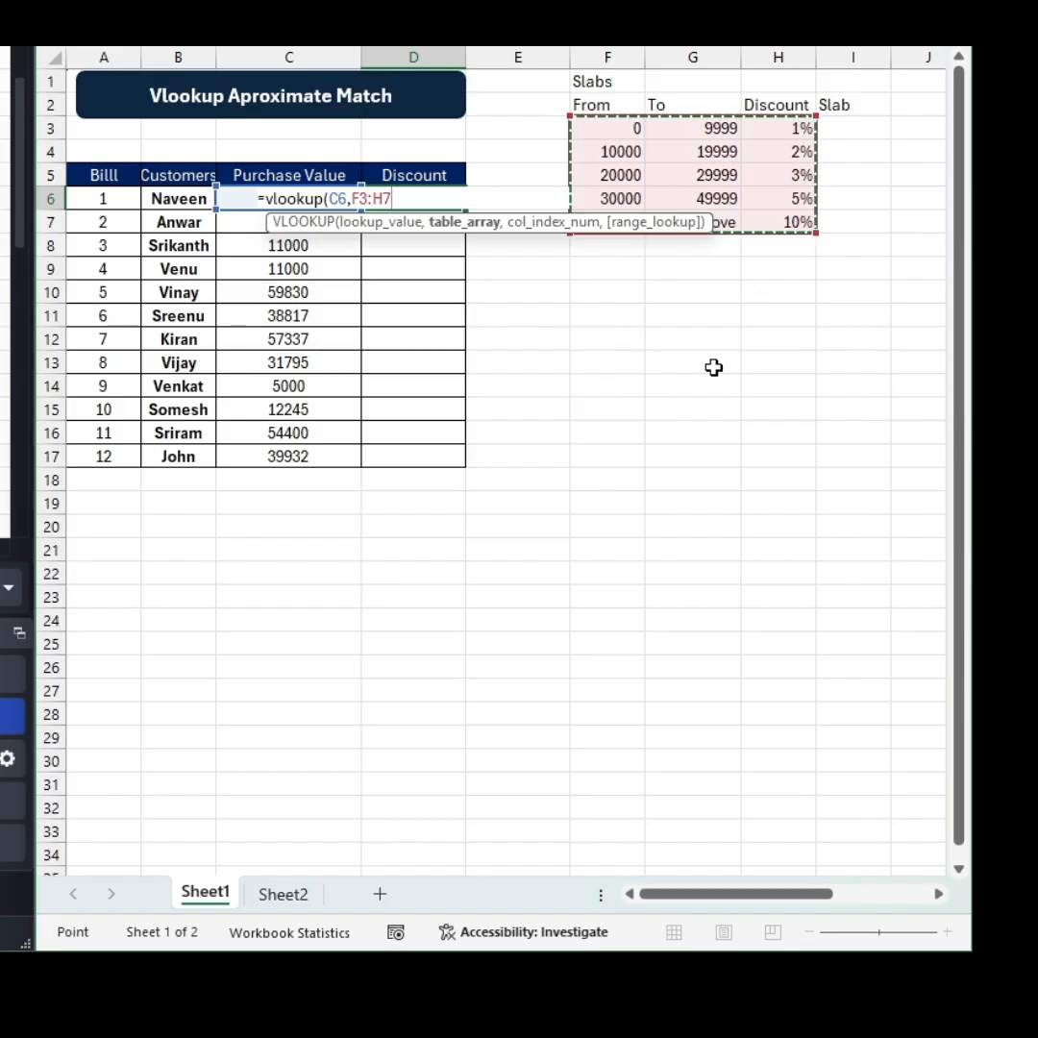
pyautogui.press('F4')
pyautogui.write(',')
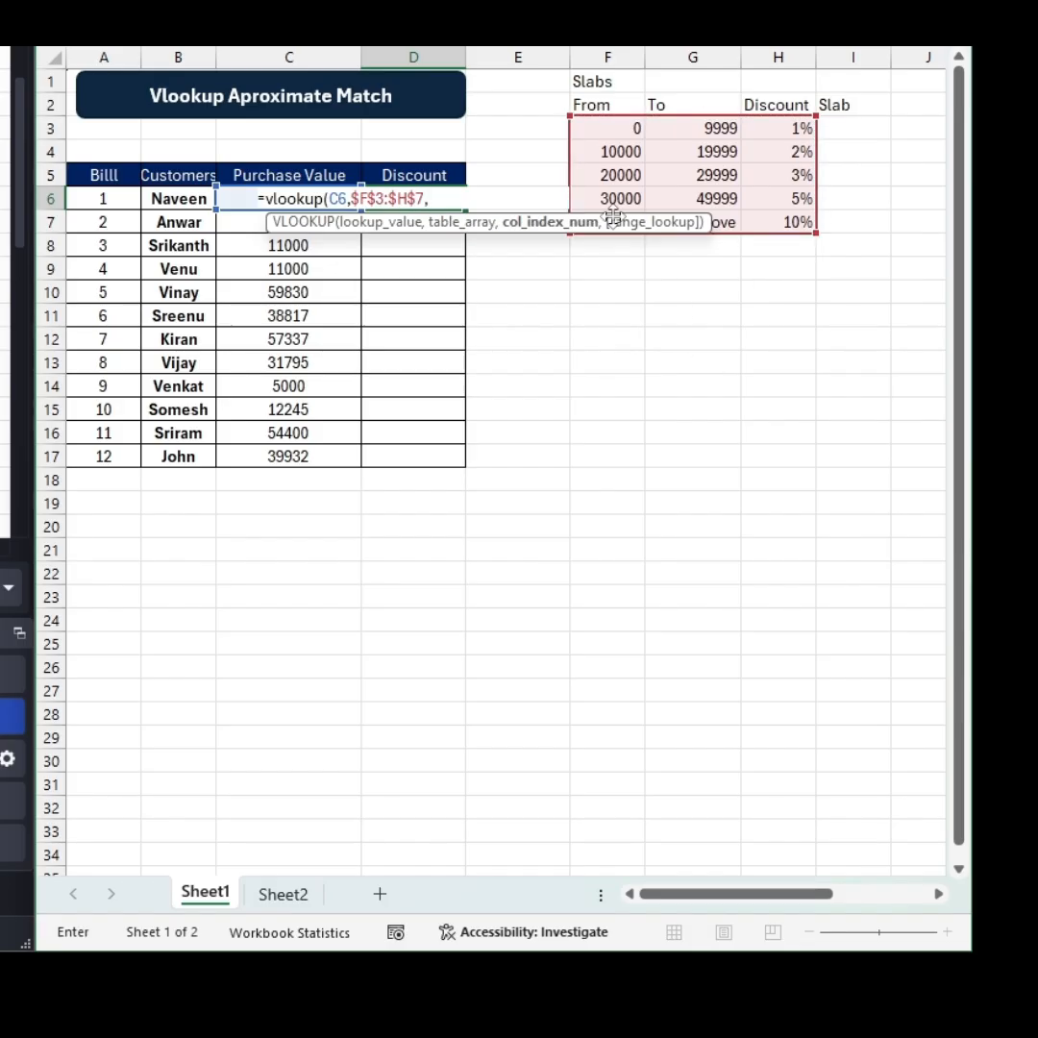
# Complete the VLOOKUP in D6 with column index 3 and range lookup 1 for an approximate match
pyautogui.moveTo(272, 223); pyautogui.dragTo(281, 426)
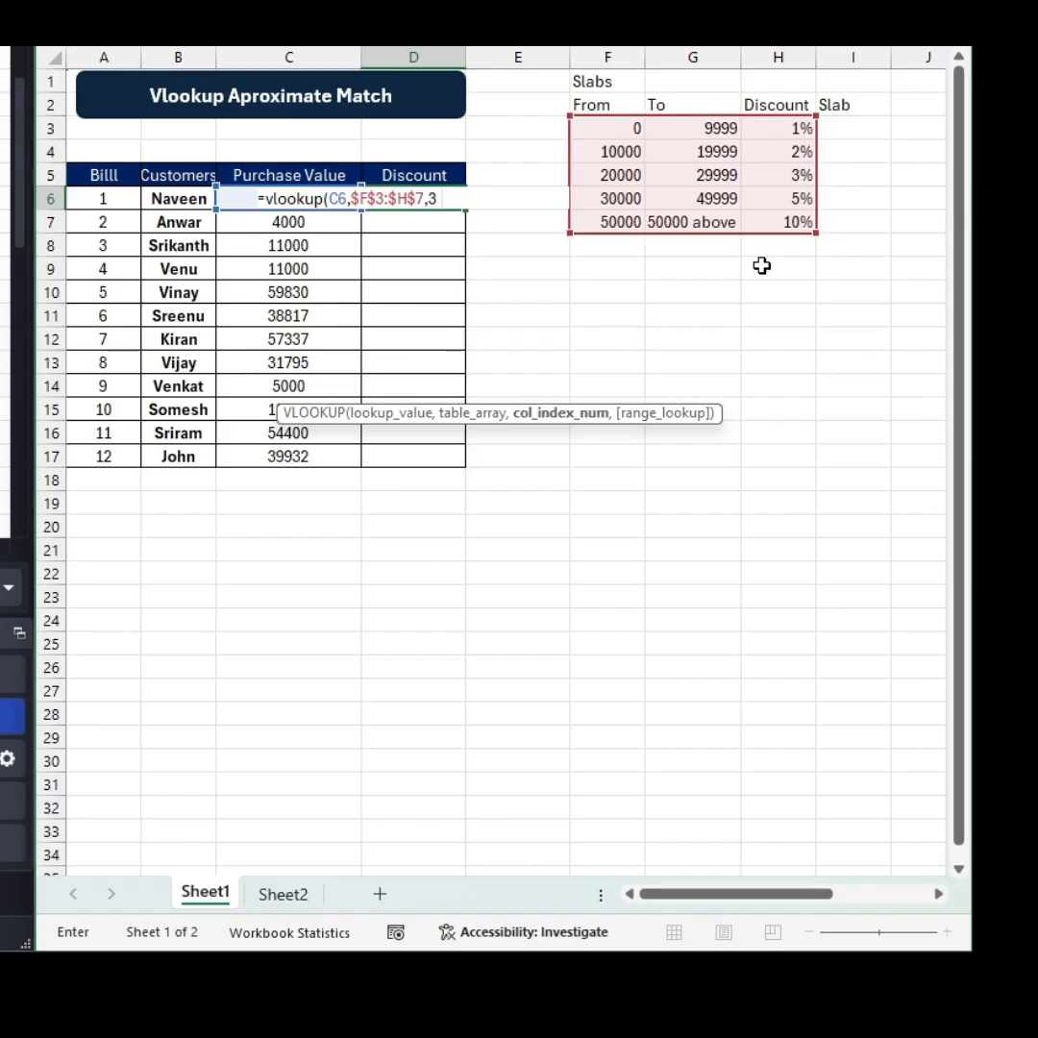
pyautogui.write(',')
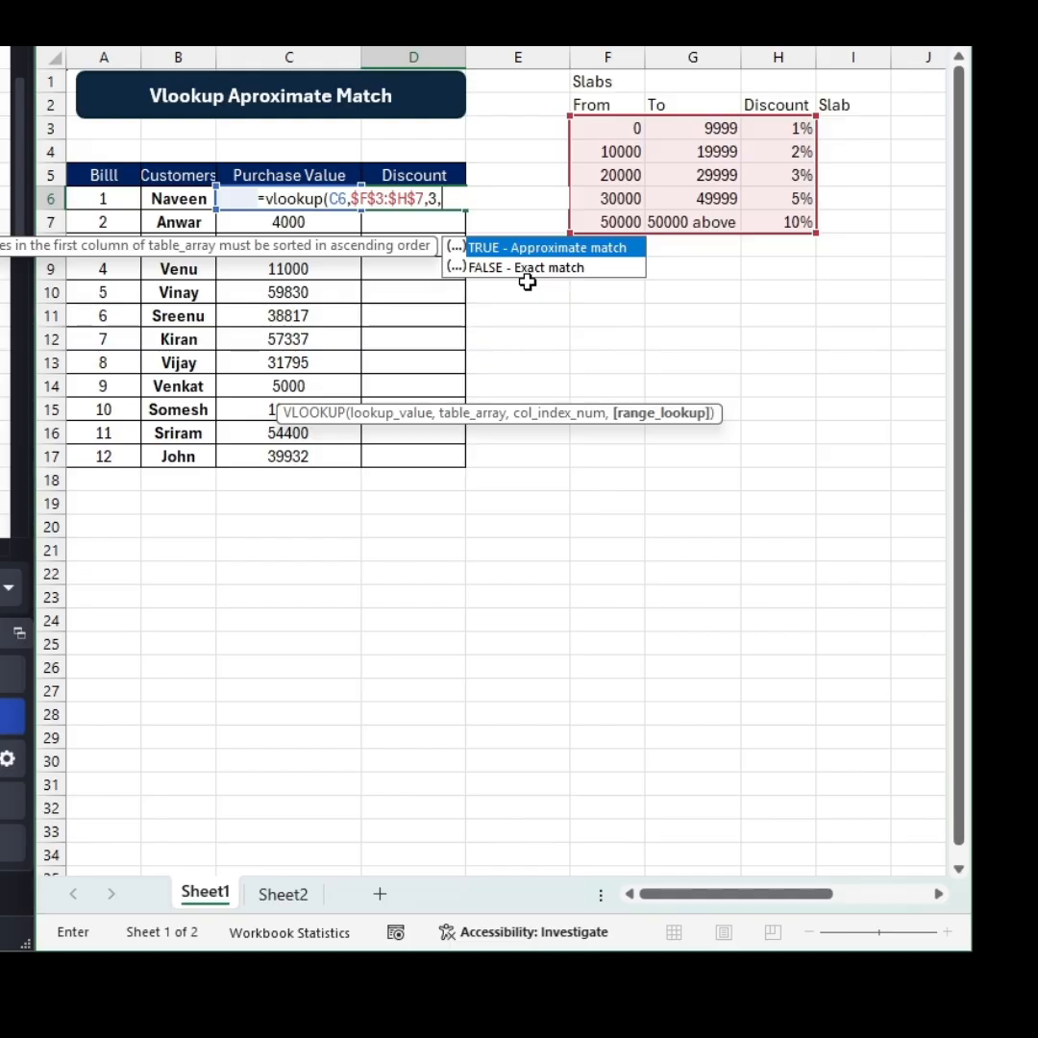
pyautogui.write(')')
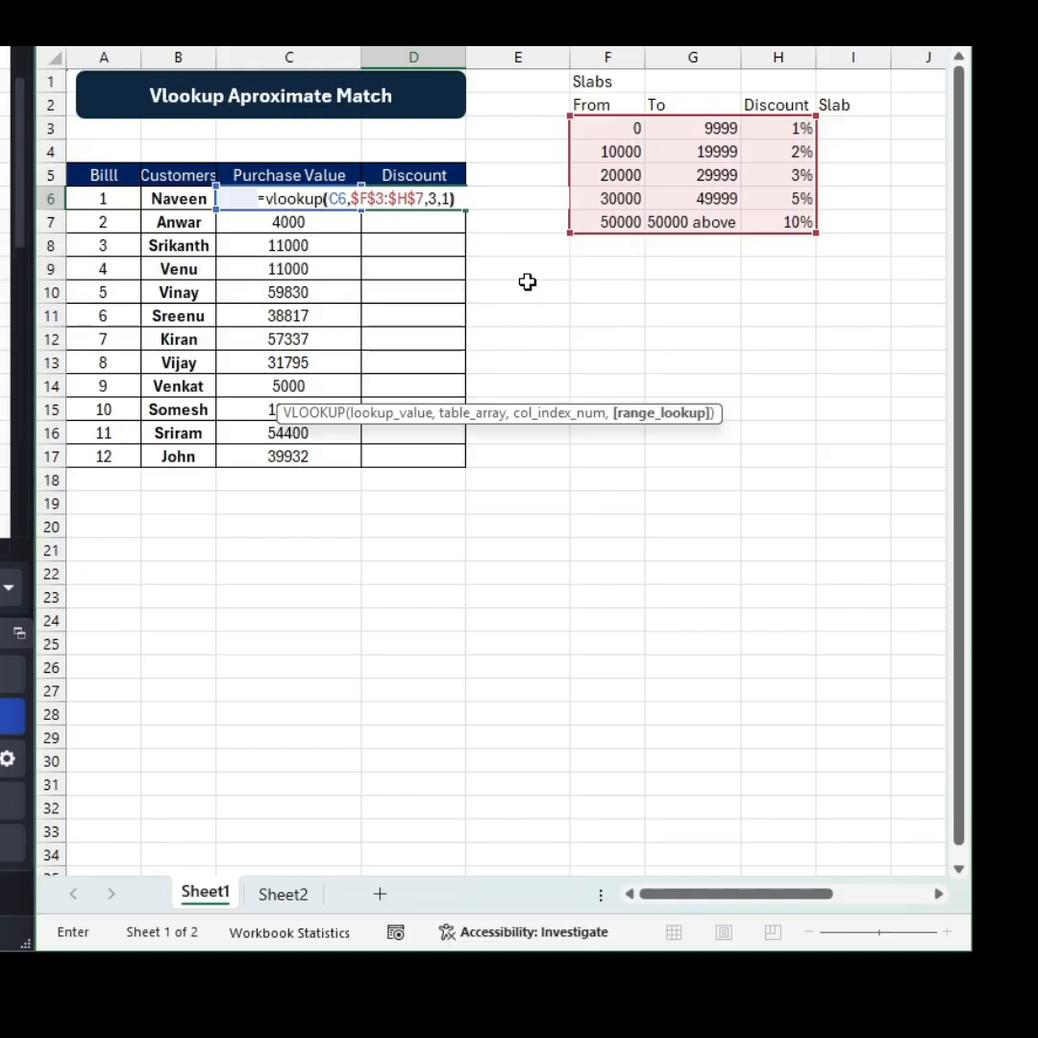
pyautogui.press('Return')
# Fill the discount formula from D6 down through D17
pyautogui.press('Up')
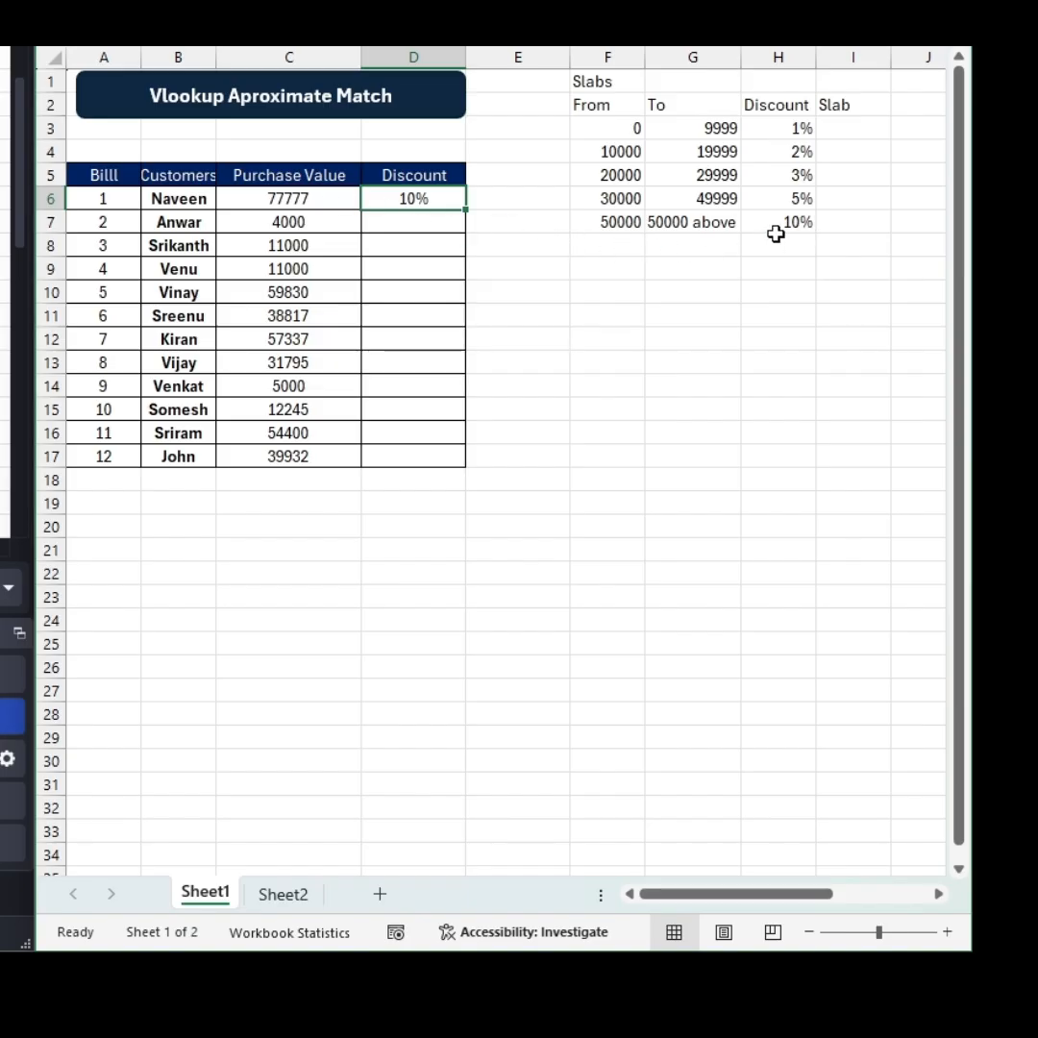
pyautogui.hotkey('shift', 'Down')
pyautogui.hotkey('shift', 'Down')
pyautogui.hotkey('shift', 'Down')
pyautogui.hotkey('shift', 'Down')
pyautogui.hotkey('shift', 'Down')
pyautogui.hotkey('shift', 'Down')
pyautogui.hotkey('shift', 'Down')
pyautogui.hotkey('shift', 'Down')
pyautogui.hotkey('shift', 'Down')
pyautogui.hotkey('shift', 'Down')
pyautogui.hotkey('shift', 'Down')
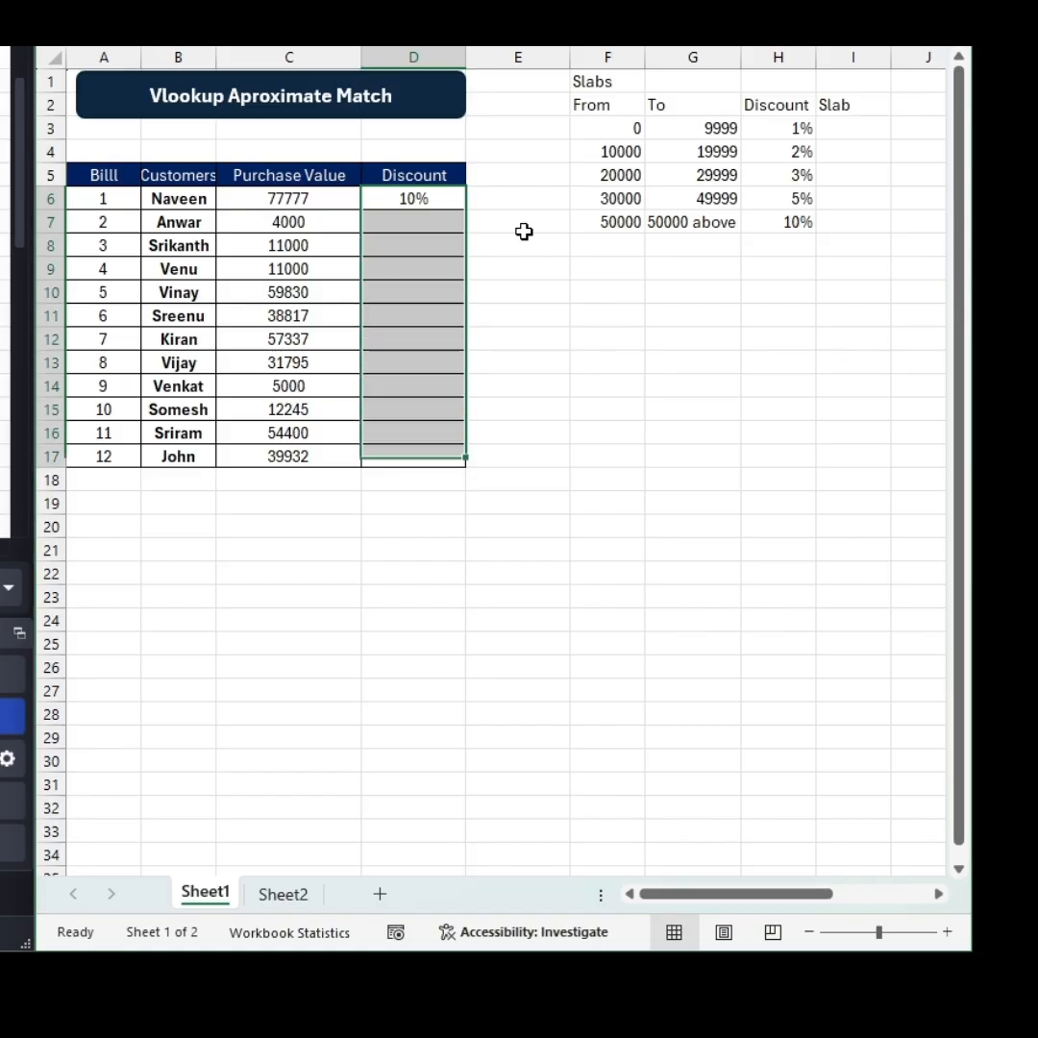
pyautogui.hotkey('ctrl', 'd')
pyautogui.press('Right')
pyautogui.press('Right')
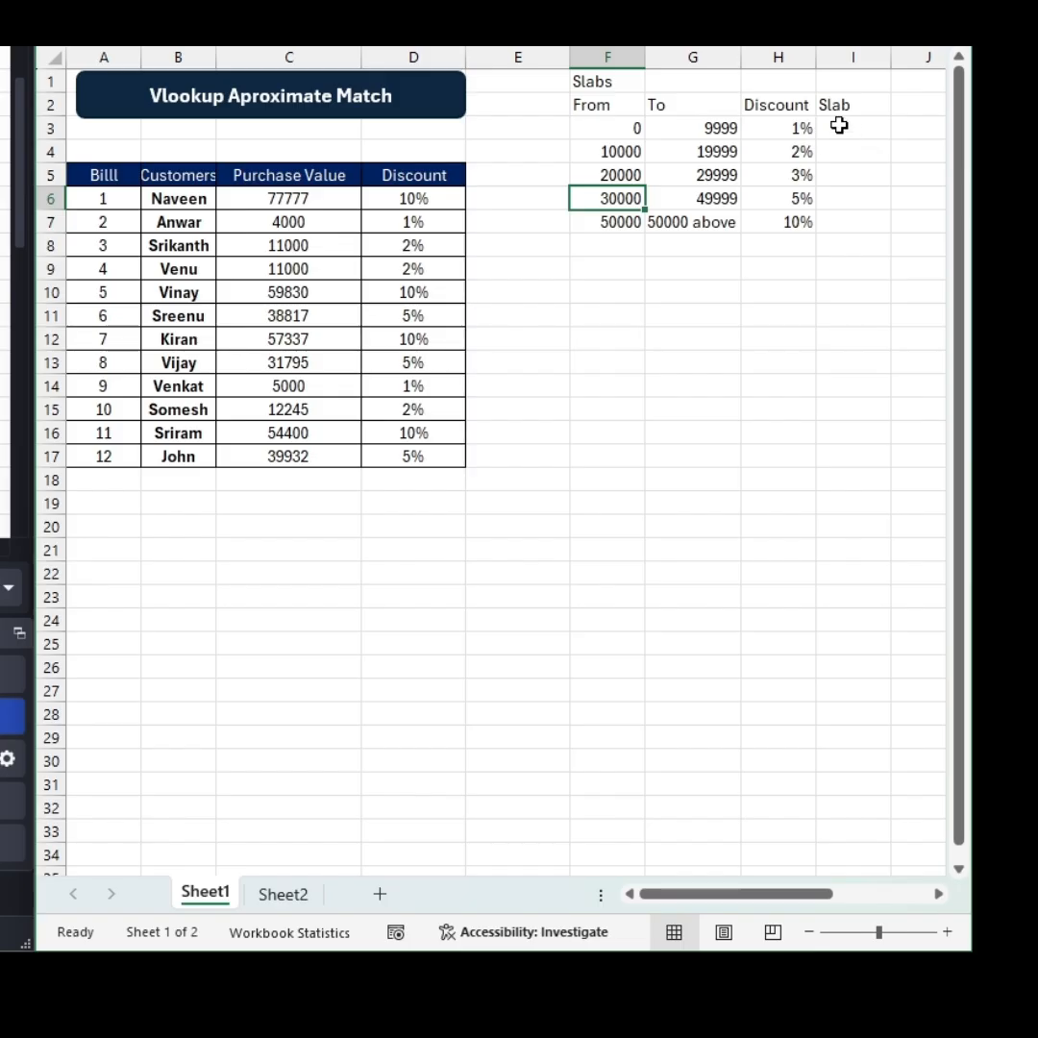
pyautogui.click(274, 201)
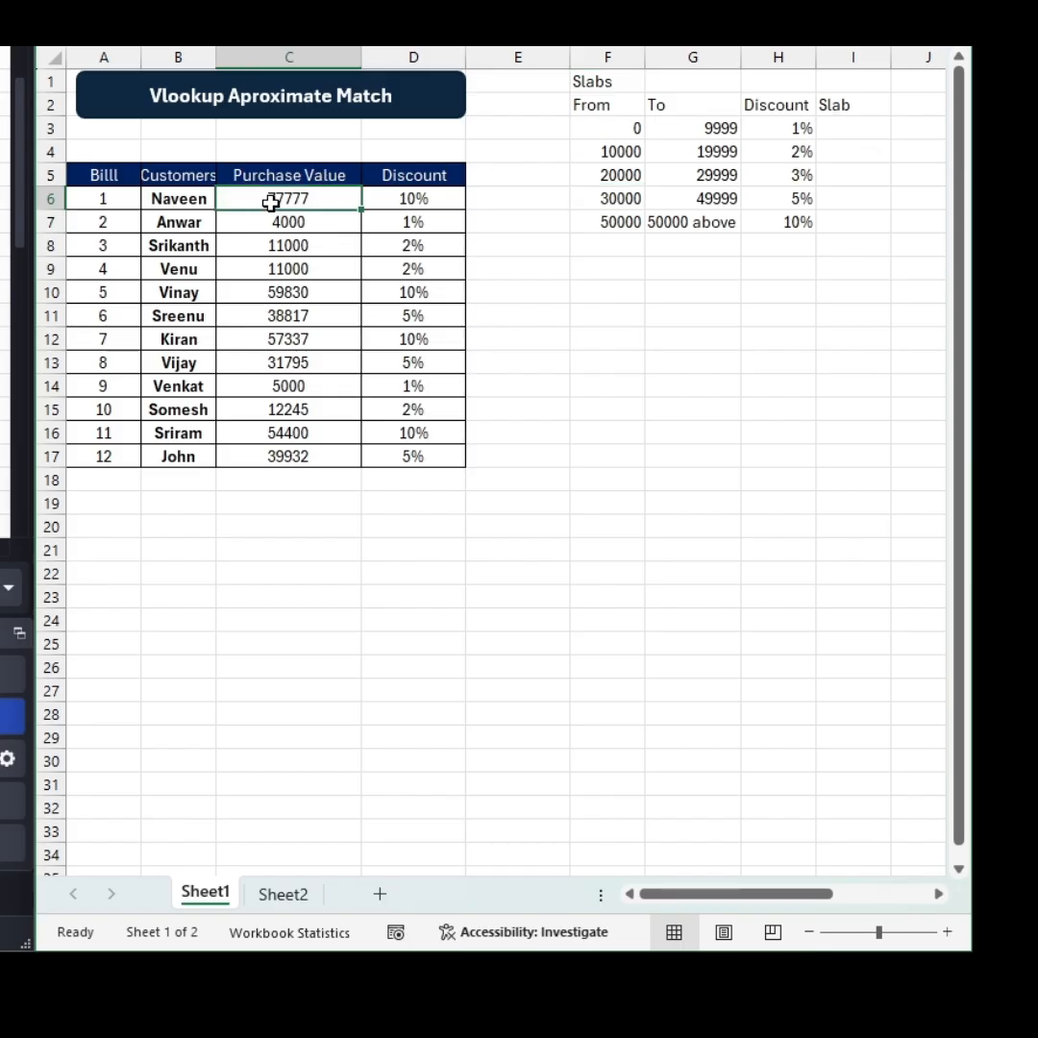
pyautogui.click(497, 184)
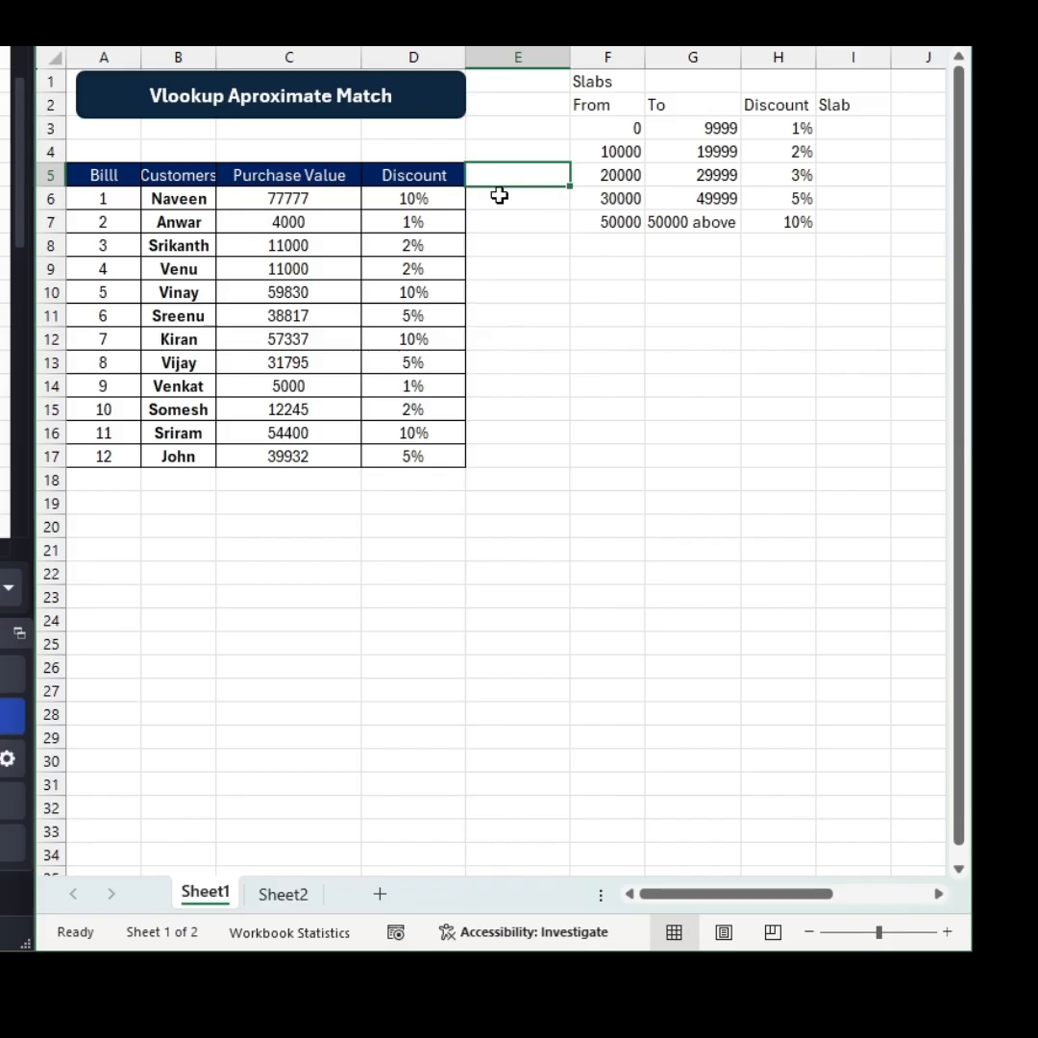
pyautogui.write('S')
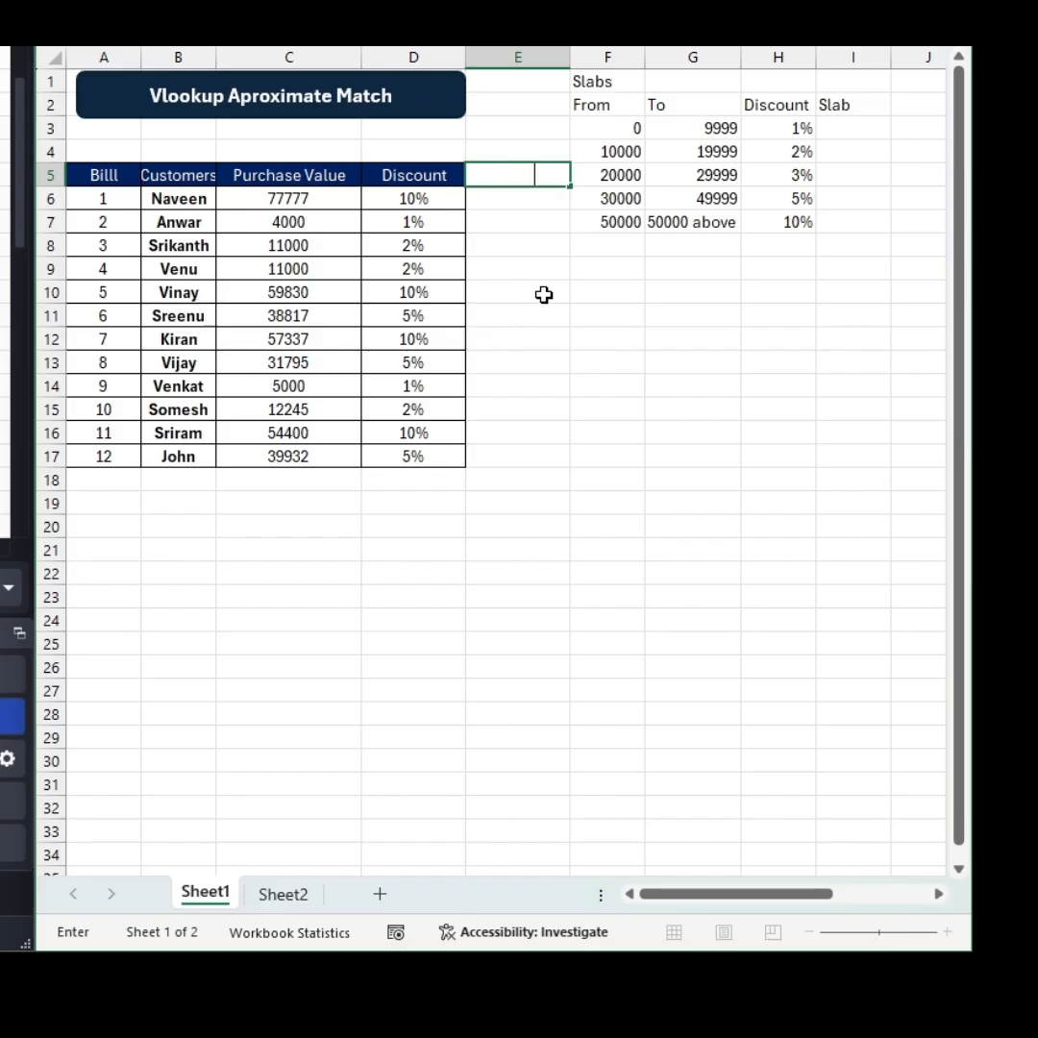
pyautogui.press('Escape')
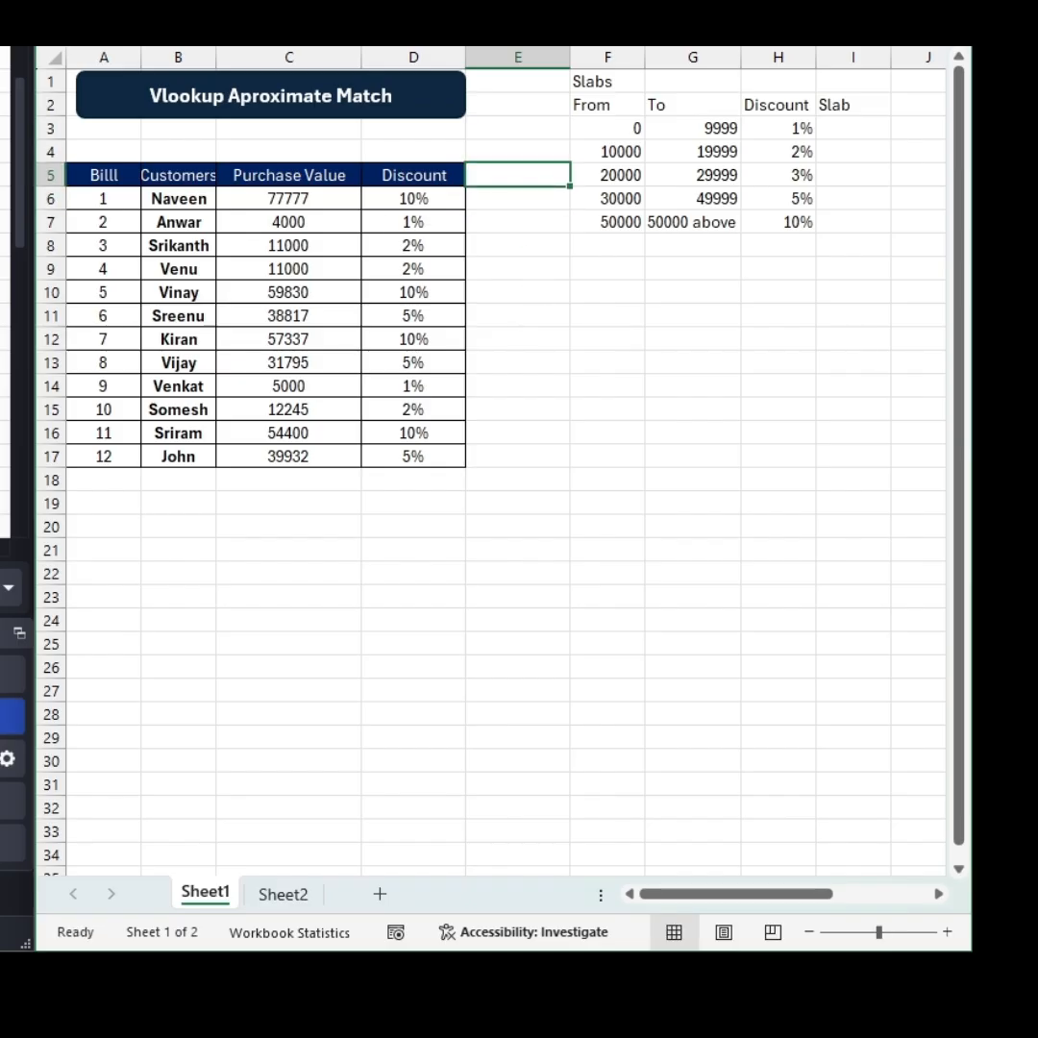
# Copy the Discount header with its formatting into E5 and change its text to Slab
pyautogui.click(397, 179)
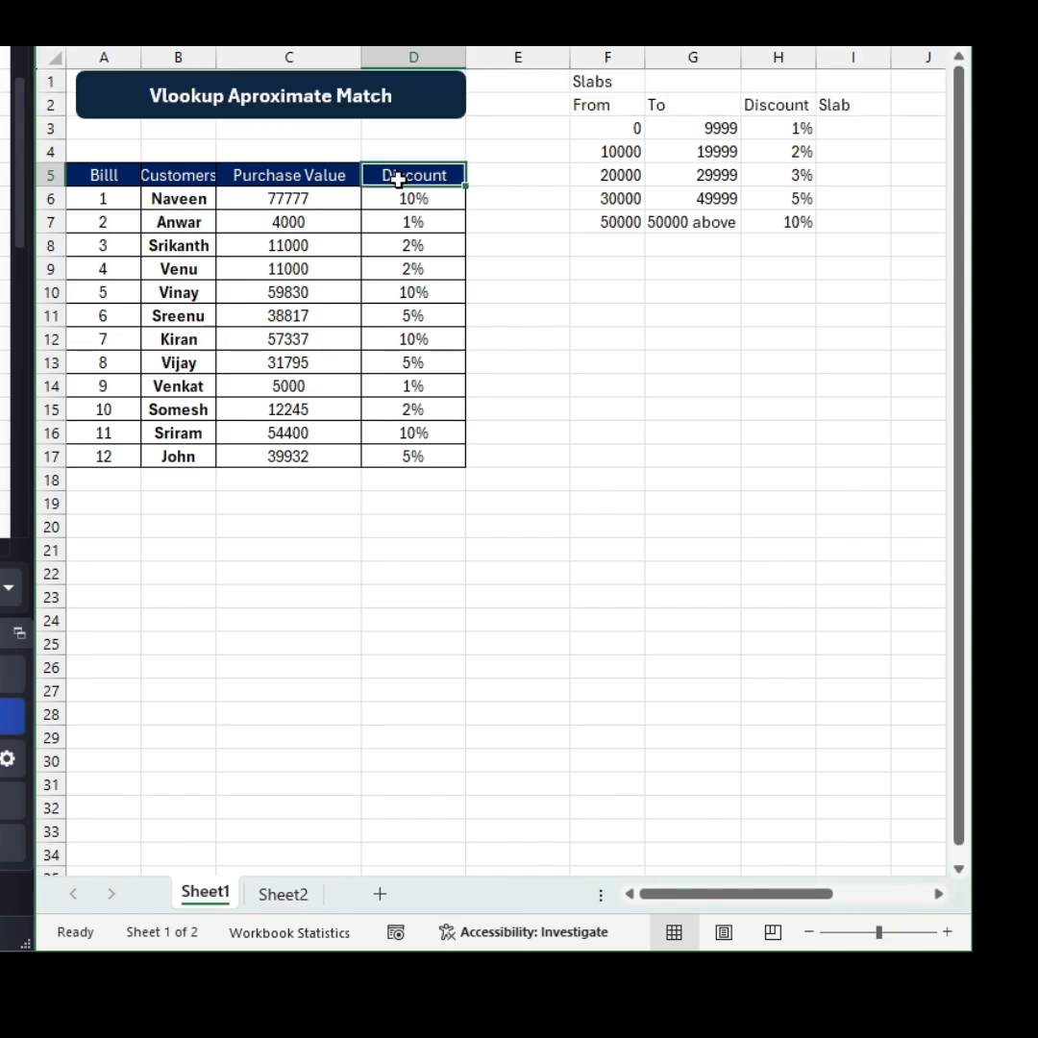
pyautogui.hotkey('ctrl', 'c')
pyautogui.press('Right')
pyautogui.hotkey('ctrl', 'v')
pyautogui.write('S')
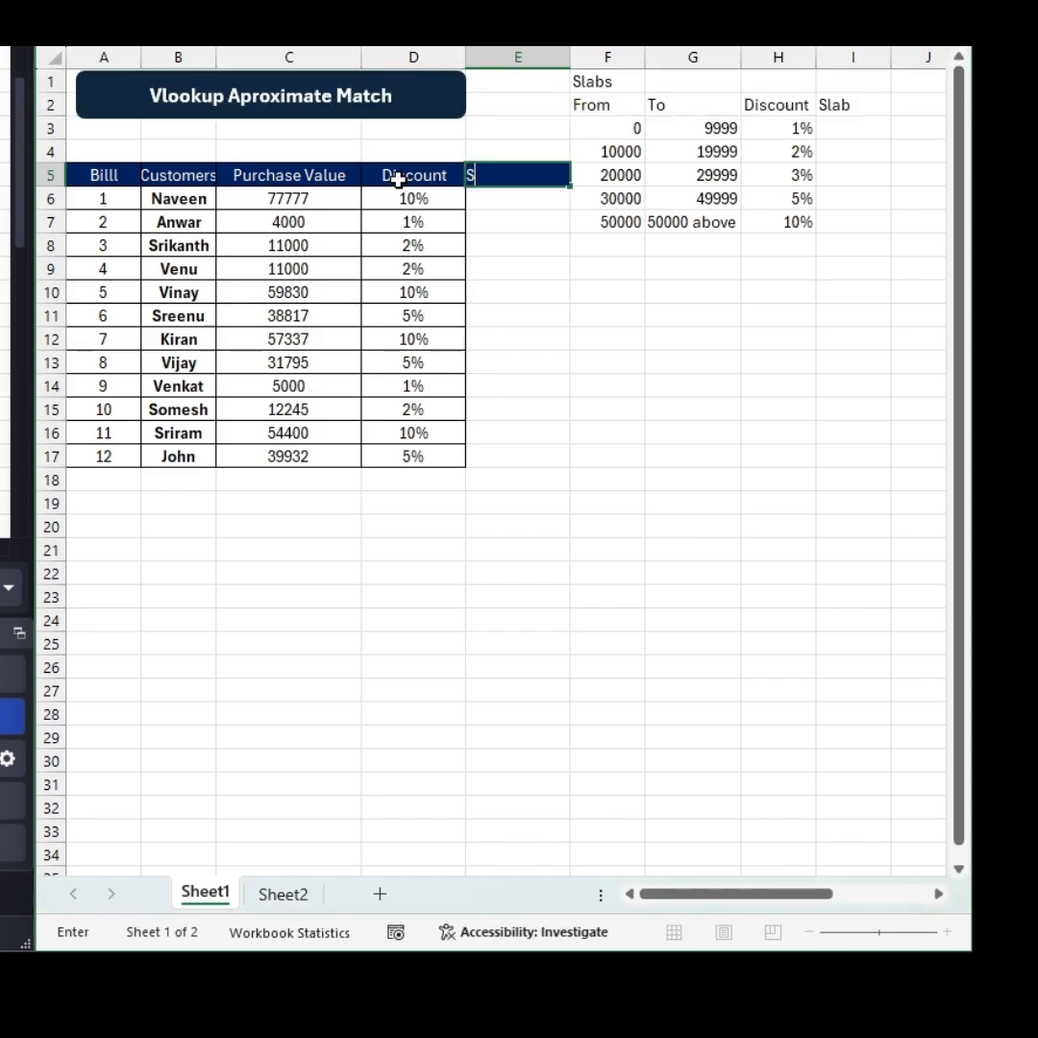
pyautogui.write('lab')
pyautogui.press('Return')
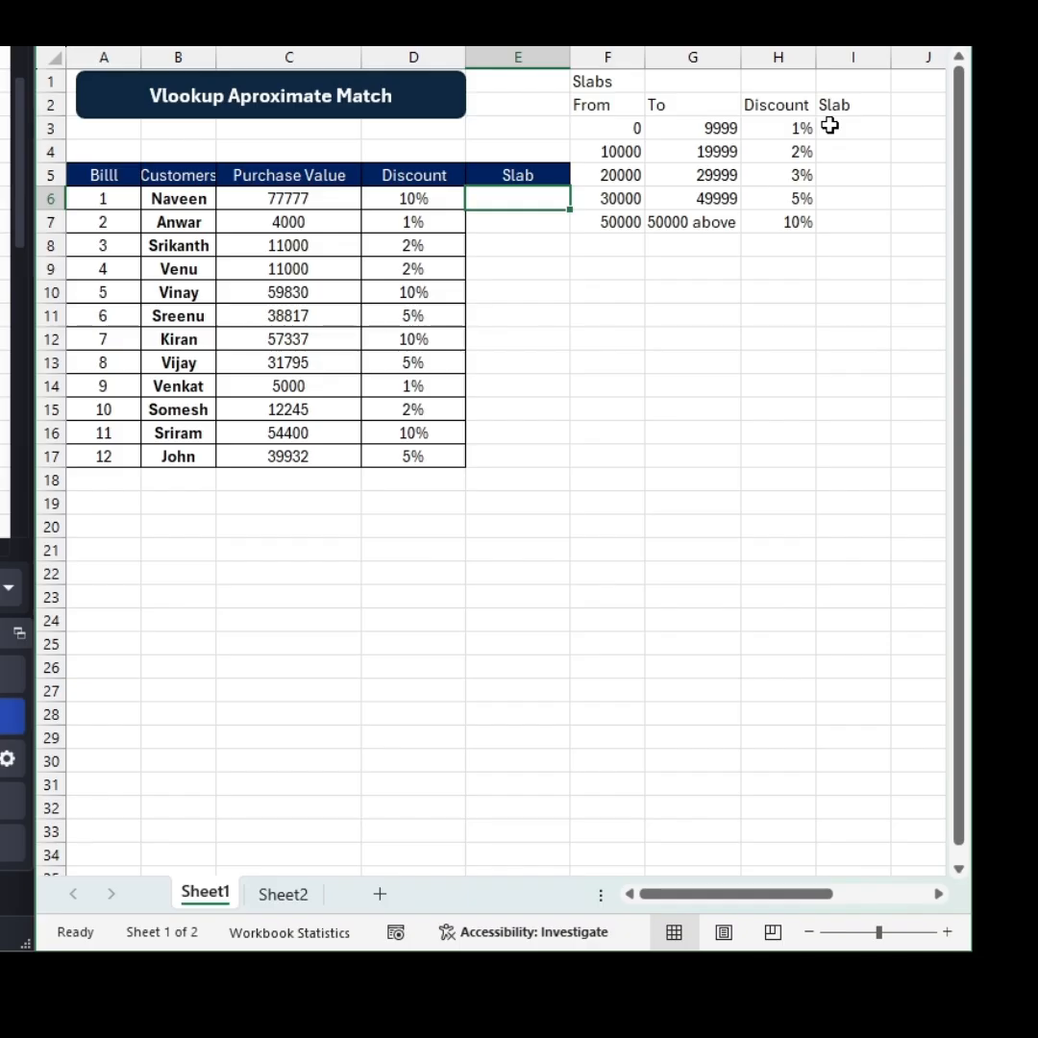
# Enter the formula =F3&"to "&G3 in I3 to combine the slab's From and To values into a label
pyautogui.click(862, 128)
pyautogui.write('=')
pyautogui.press('Left')
pyautogui.press('Left')
pyautogui.press('Left')
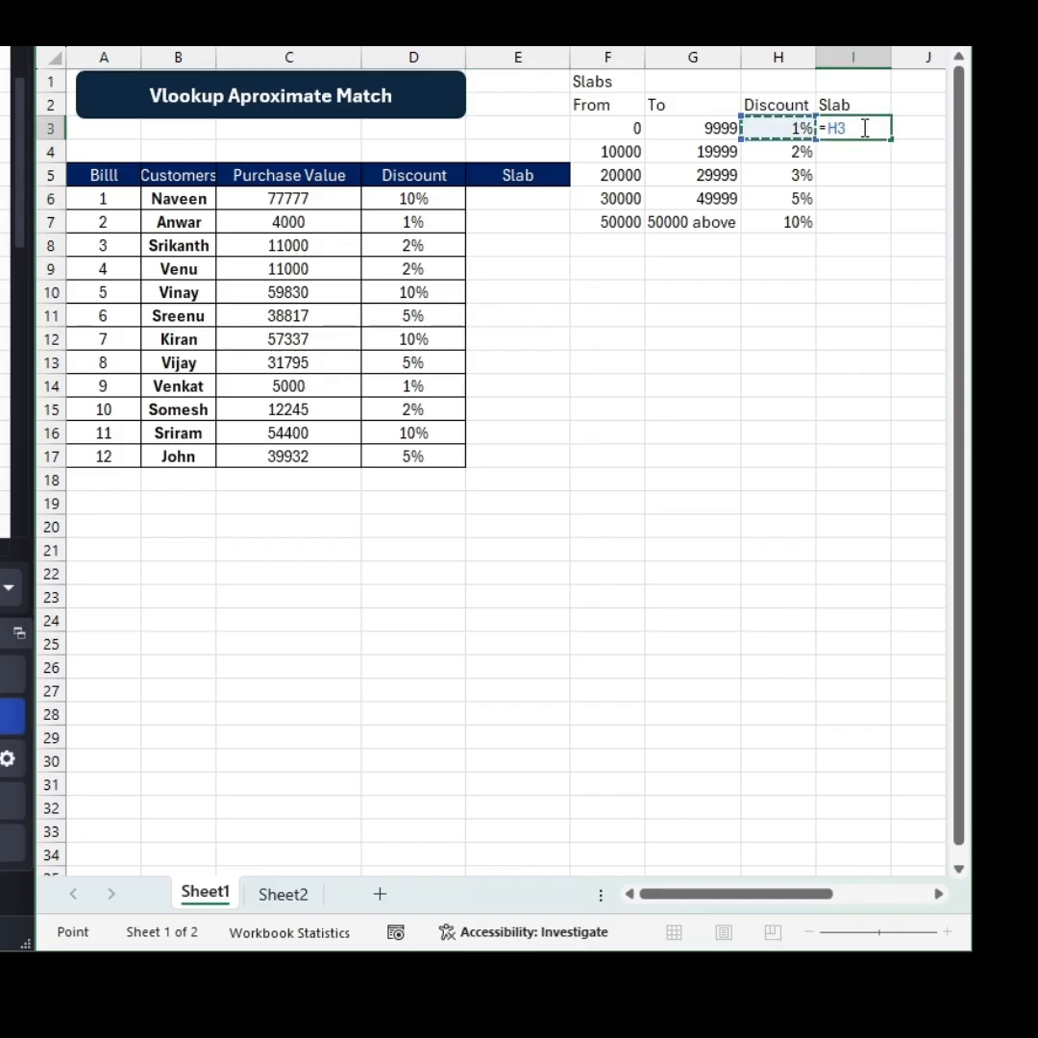
pyautogui.write('&"to ')
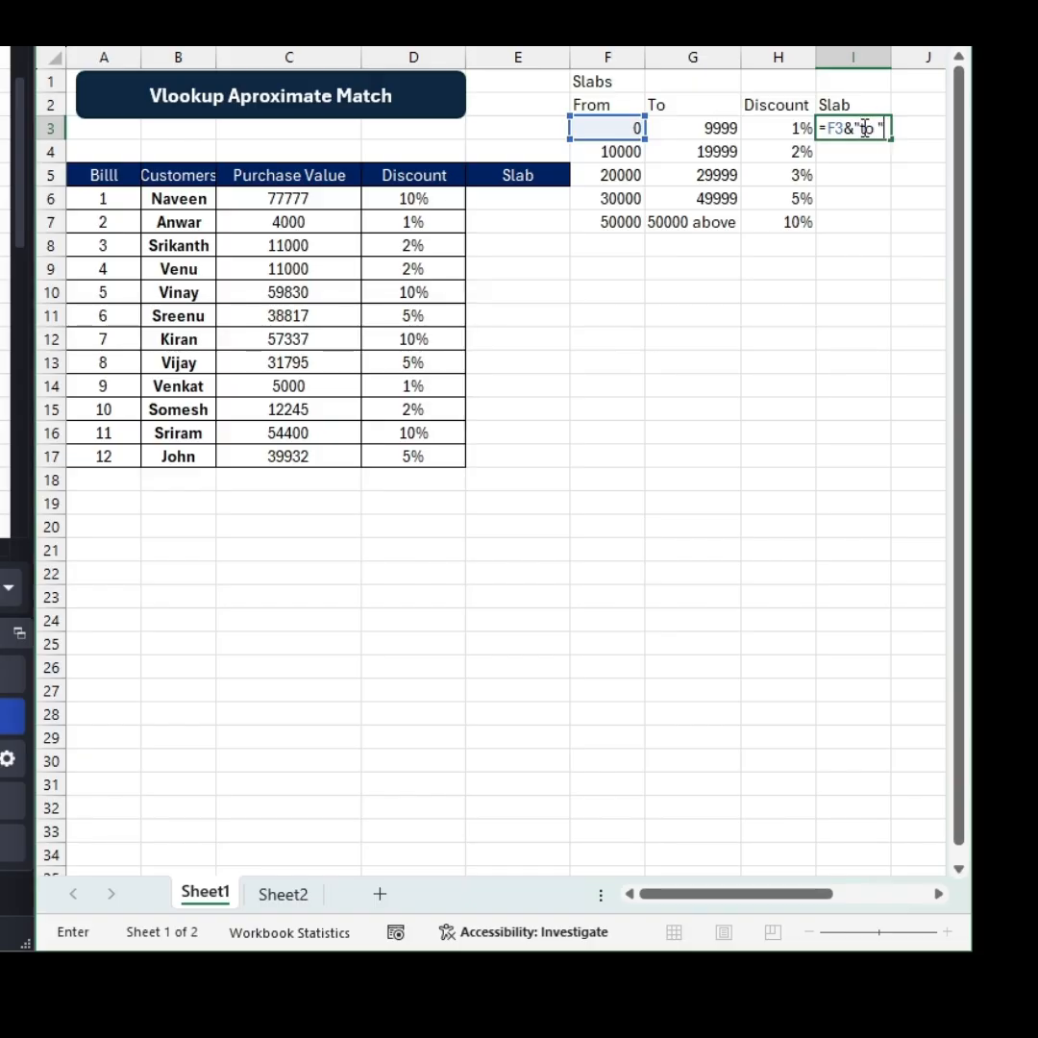
pyautogui.write('"&')
pyautogui.press('Left')
pyautogui.press('Left')
pyautogui.press('Return')
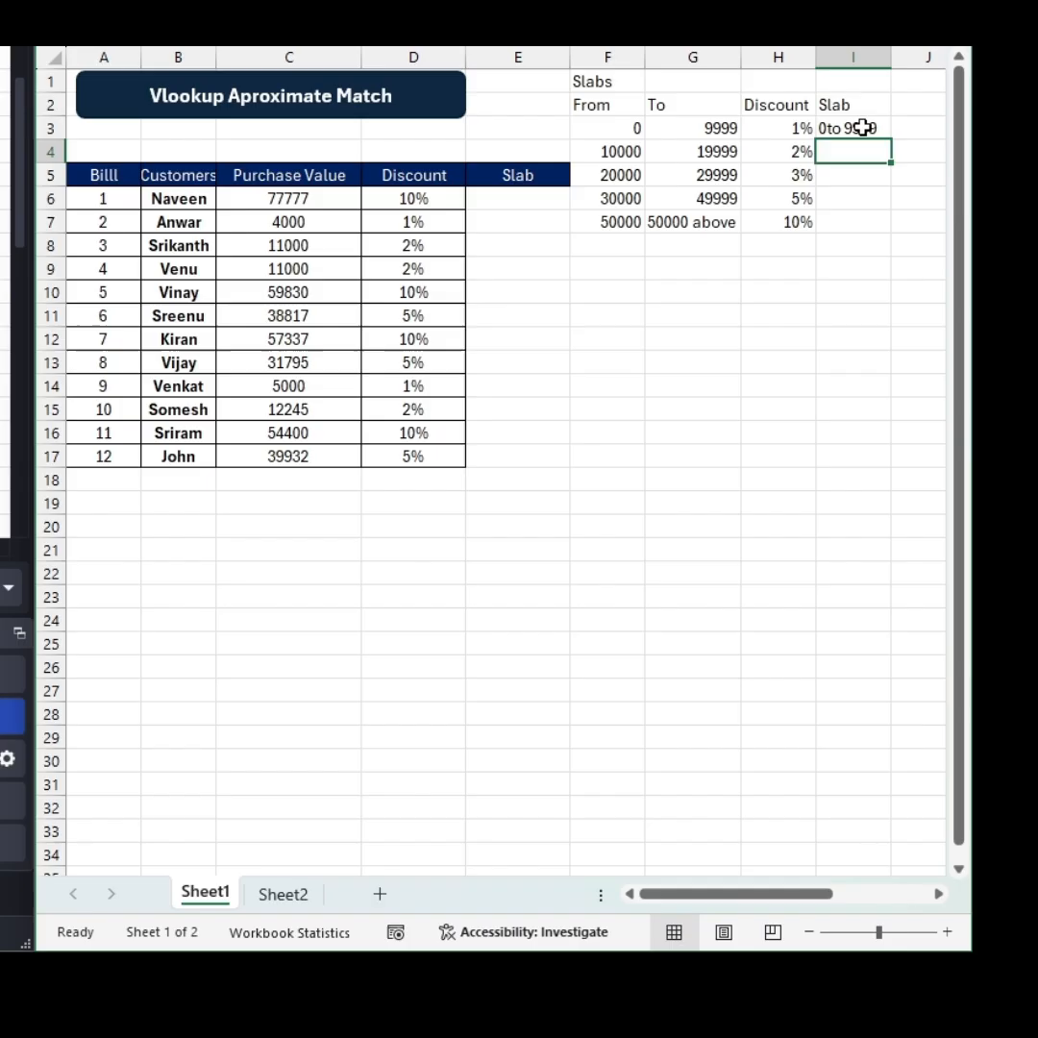
pyautogui.click(861, 129)
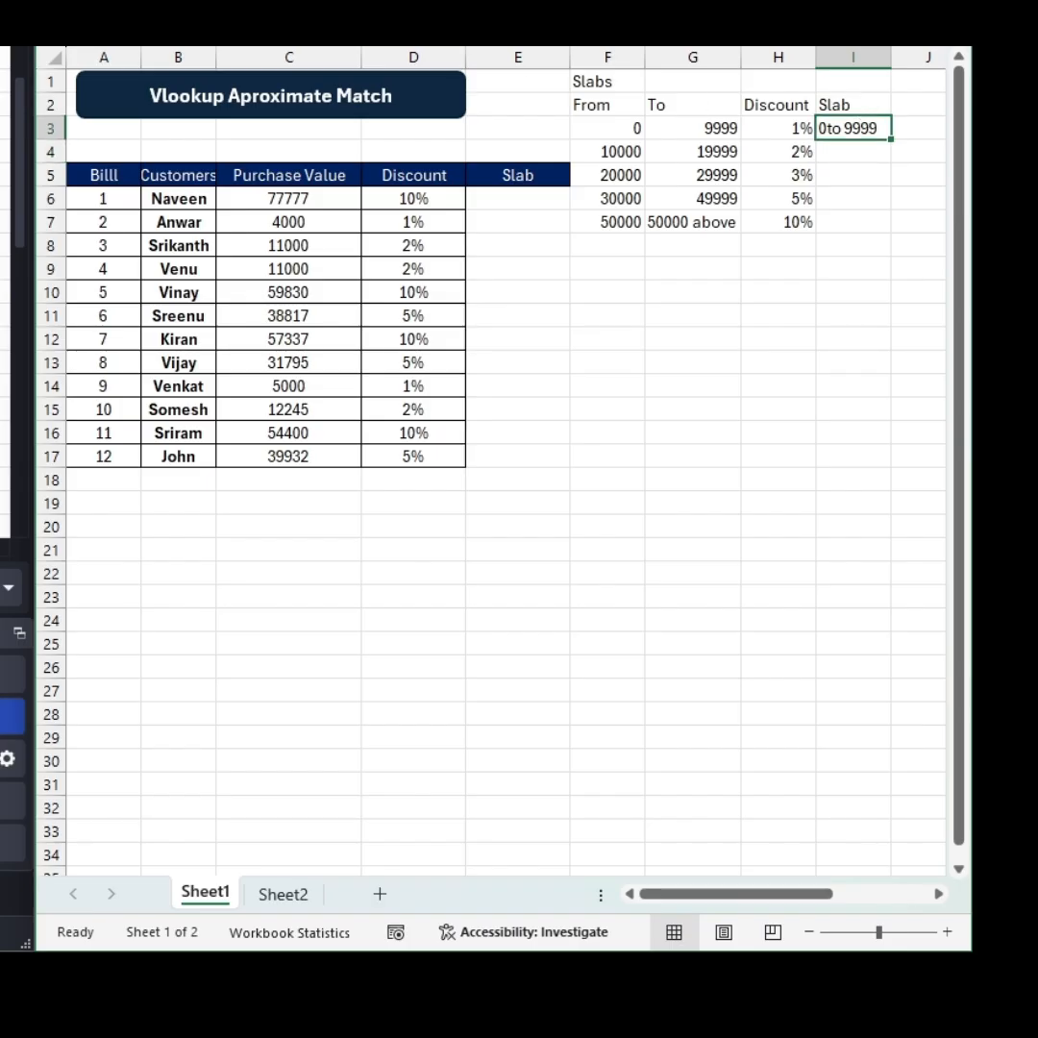
# Add a space before "to" in the I3 label formula and fill it down through I7
pyautogui.click(346, 30)
pyautogui.press('Return')
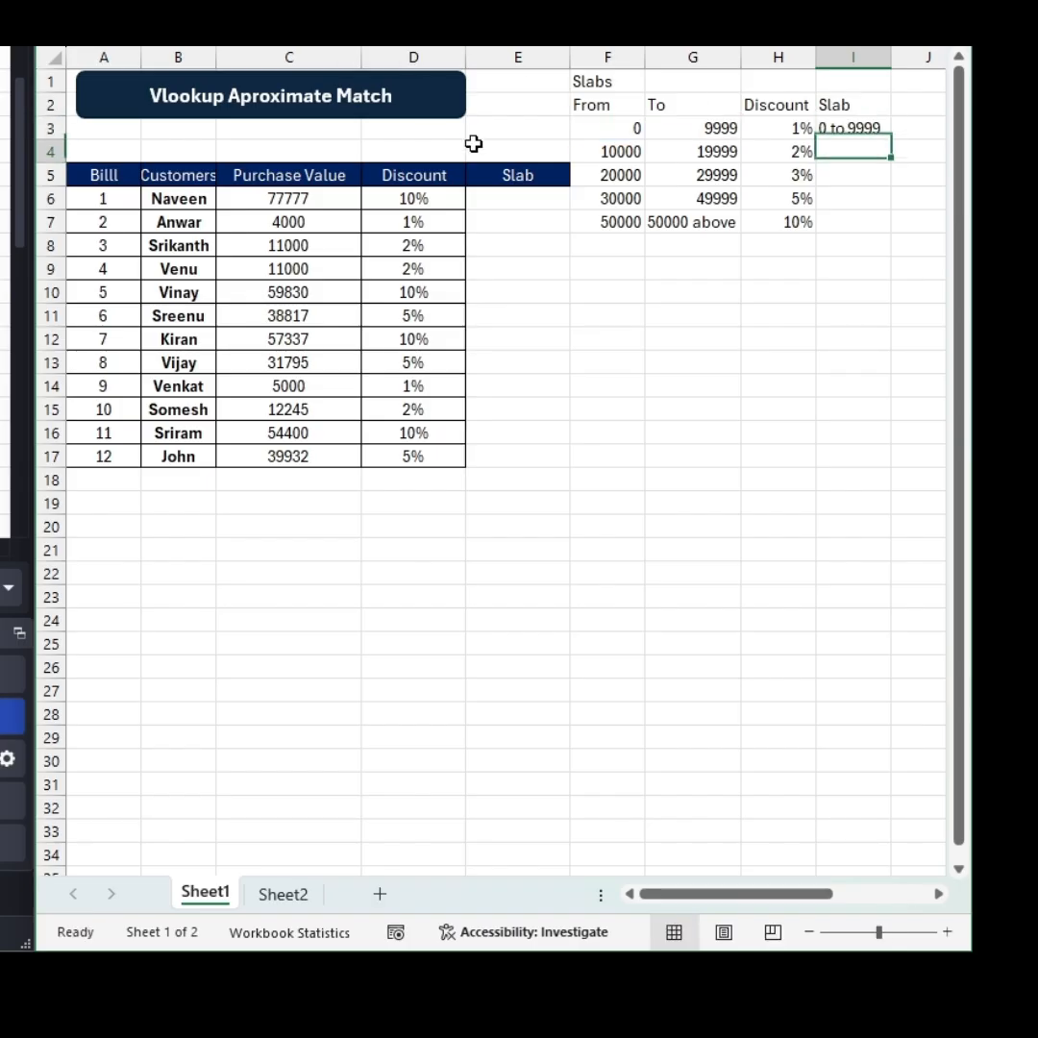
pyautogui.press('Up')
pyautogui.hotkey('shift', 'Down')
pyautogui.hotkey('shift', 'Down')
pyautogui.hotkey('shift', 'Down')
pyautogui.hotkey('shift', 'Down')
pyautogui.hotkey('ctrl', 'd')
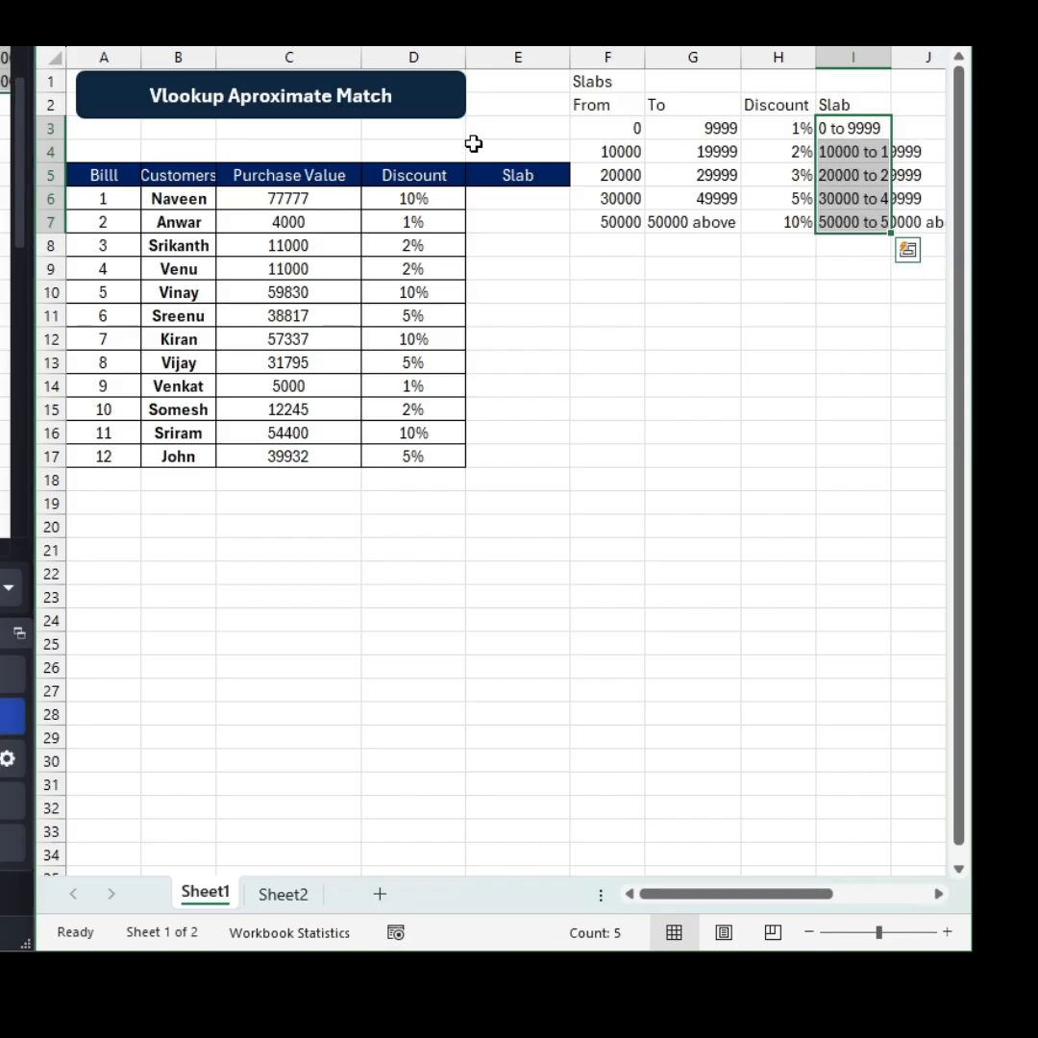
pyautogui.press('Down')
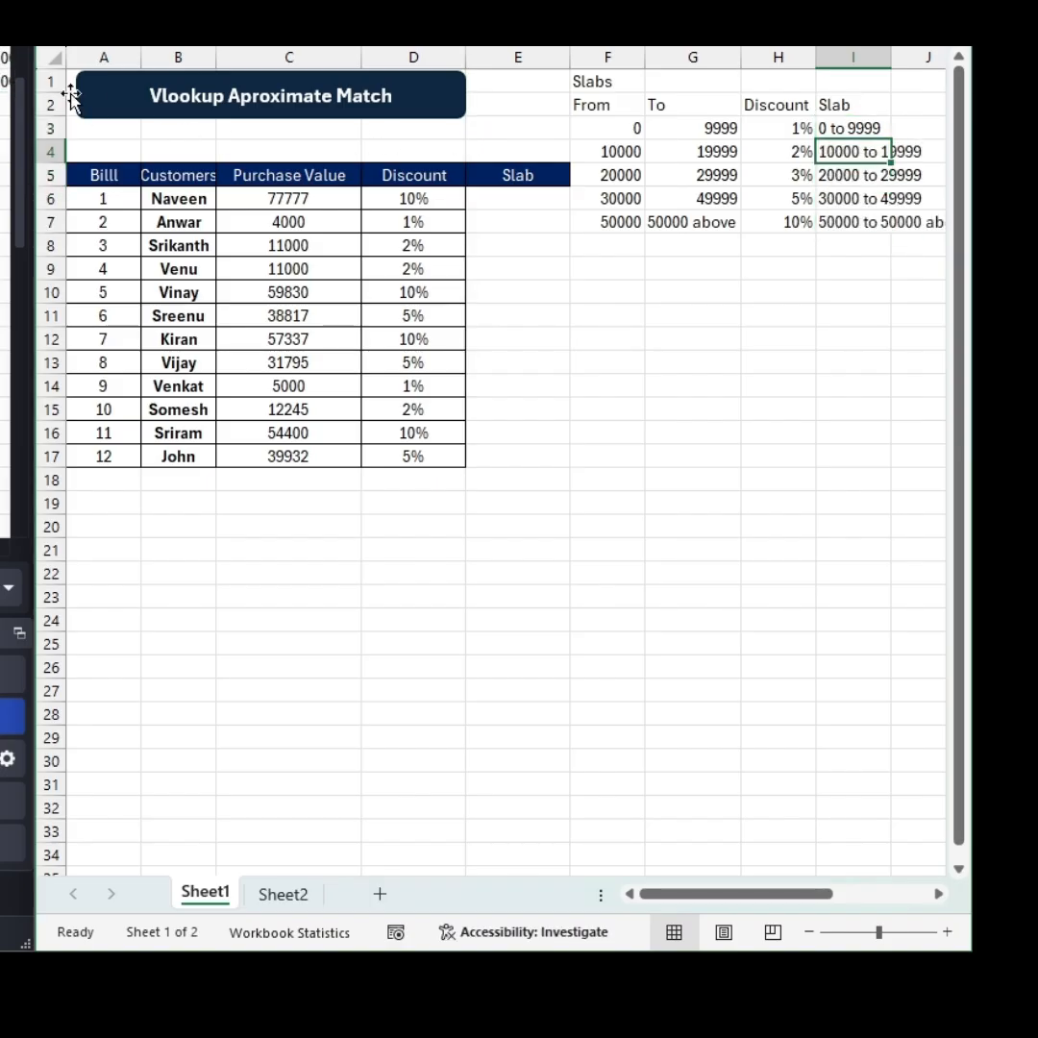
# Start a VLOOKUP formula in E6 with the purchase value in C6 as the lookup value
pyautogui.click(501, 202)
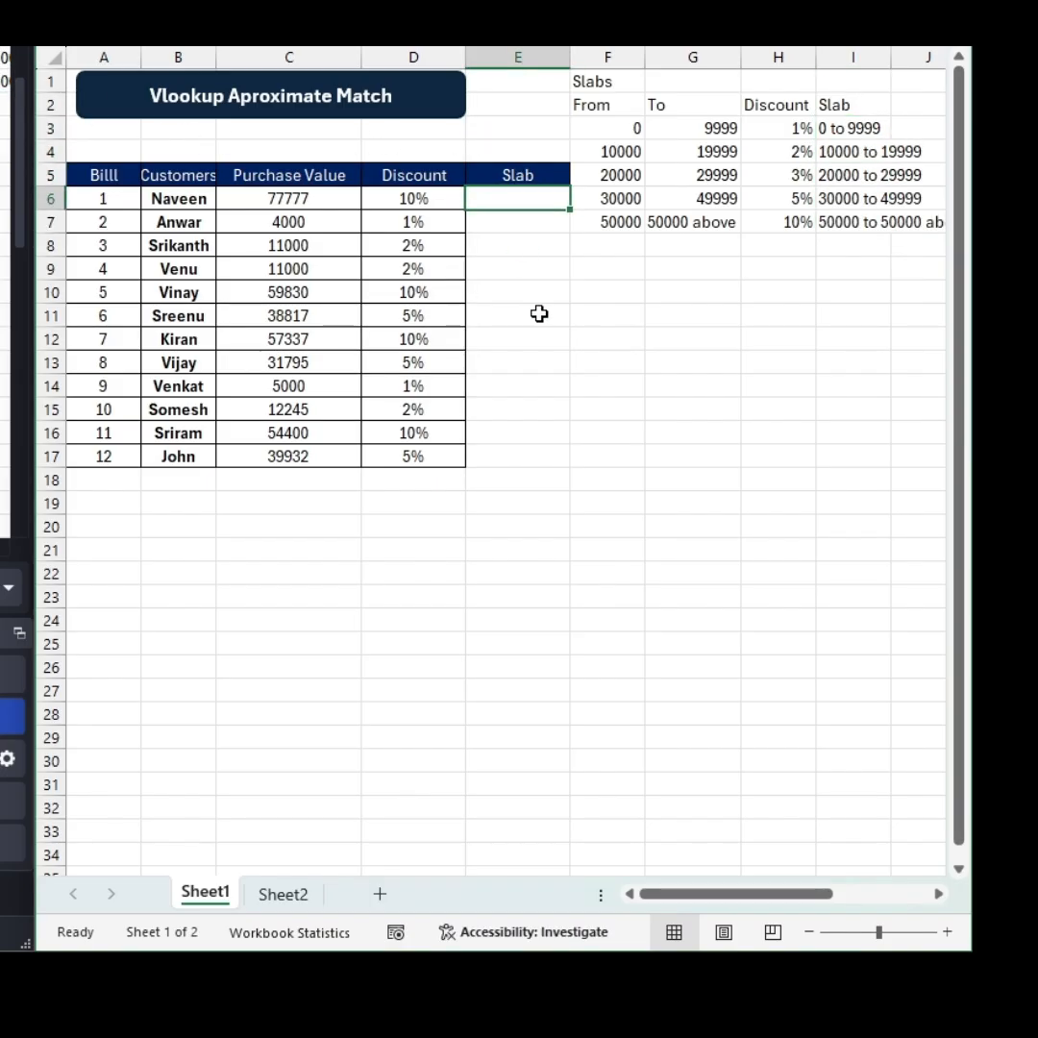
pyautogui.write('=vlookup(')
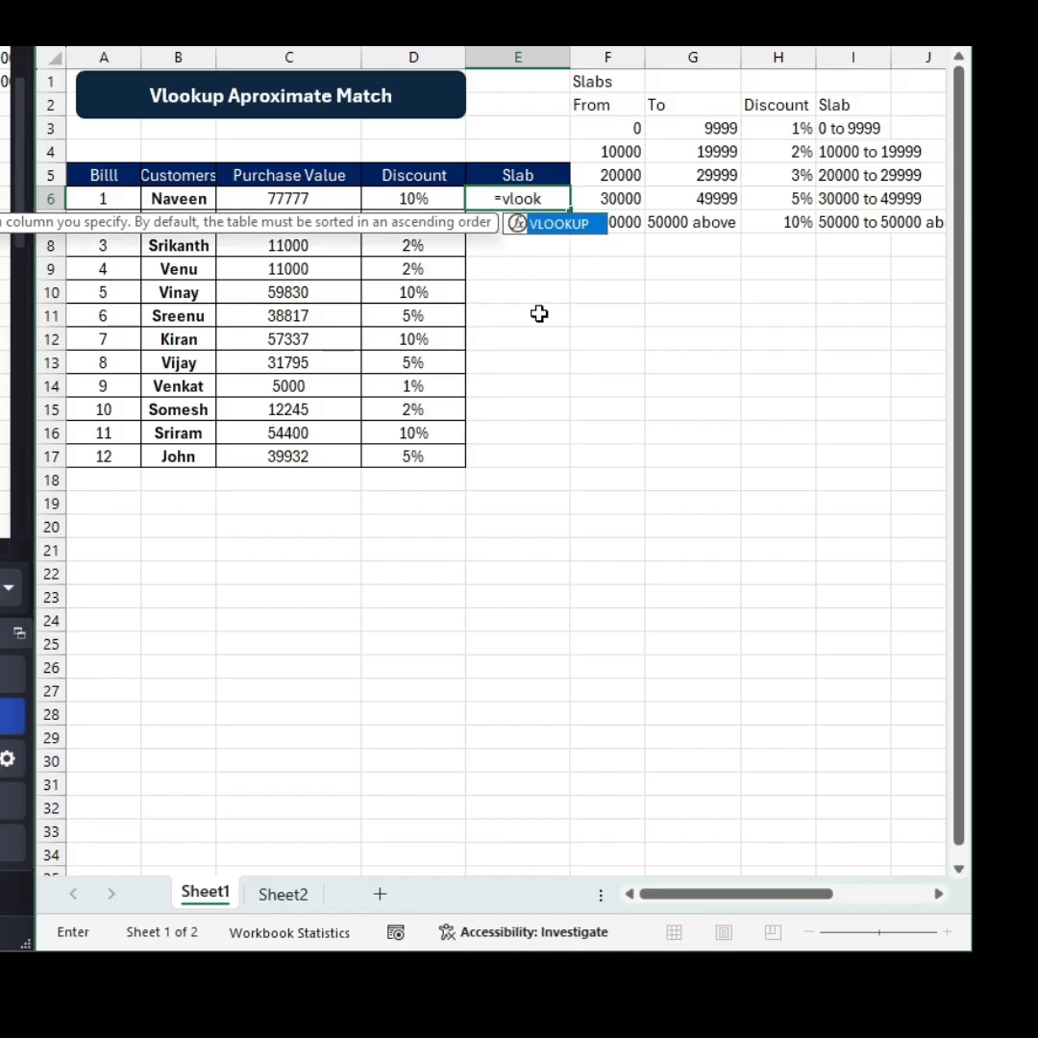
pyautogui.press('Left')
pyautogui.press('Left')
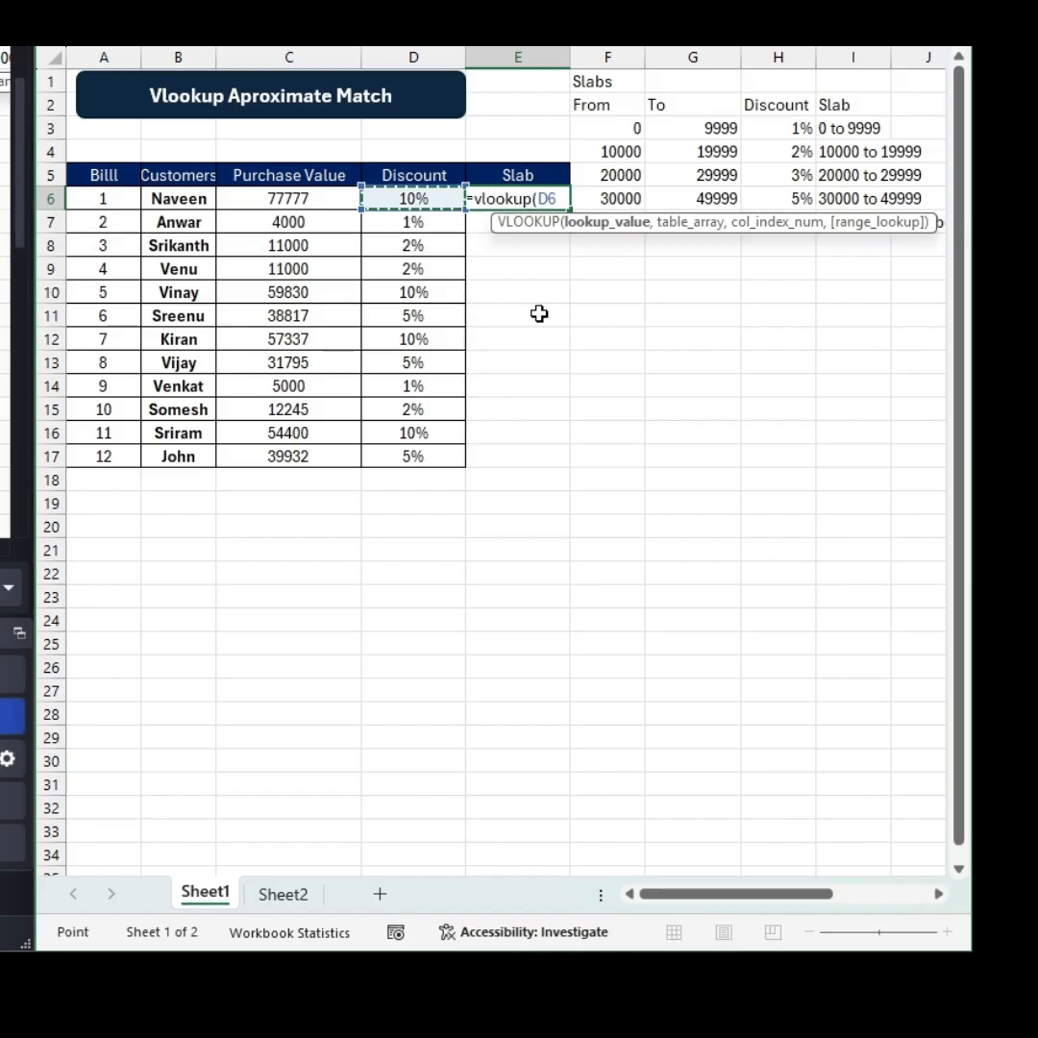
pyautogui.write(',')
# Set the VLOOKUP's table array to the slab table as the absolute range $F$3:$I$7
pyautogui.press('Right')
pyautogui.press('Right')
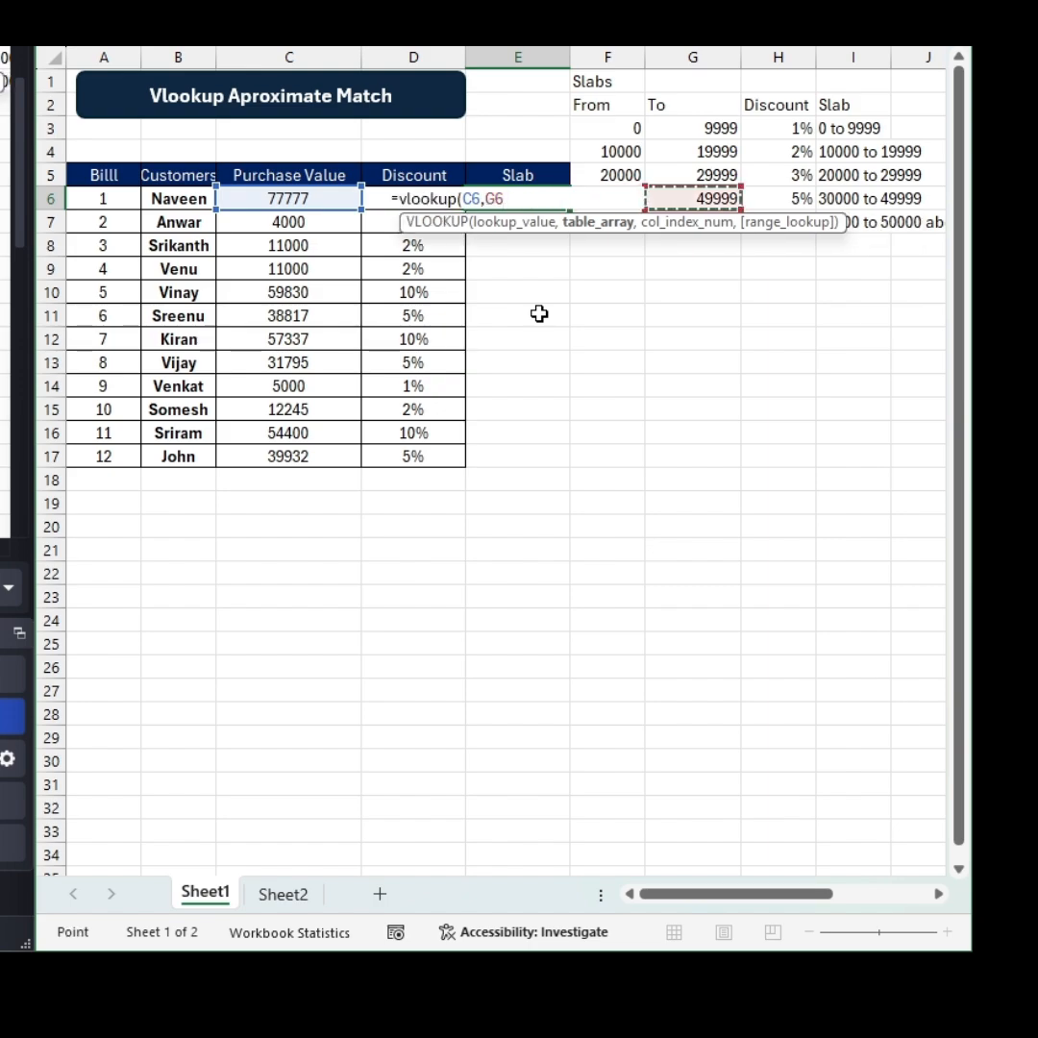
pyautogui.press('Up')
pyautogui.press('Up')
pyautogui.press('Up')
pyautogui.press('Left')
pyautogui.hotkey('shift', 'Right')
pyautogui.hotkey('shift', 'Right')
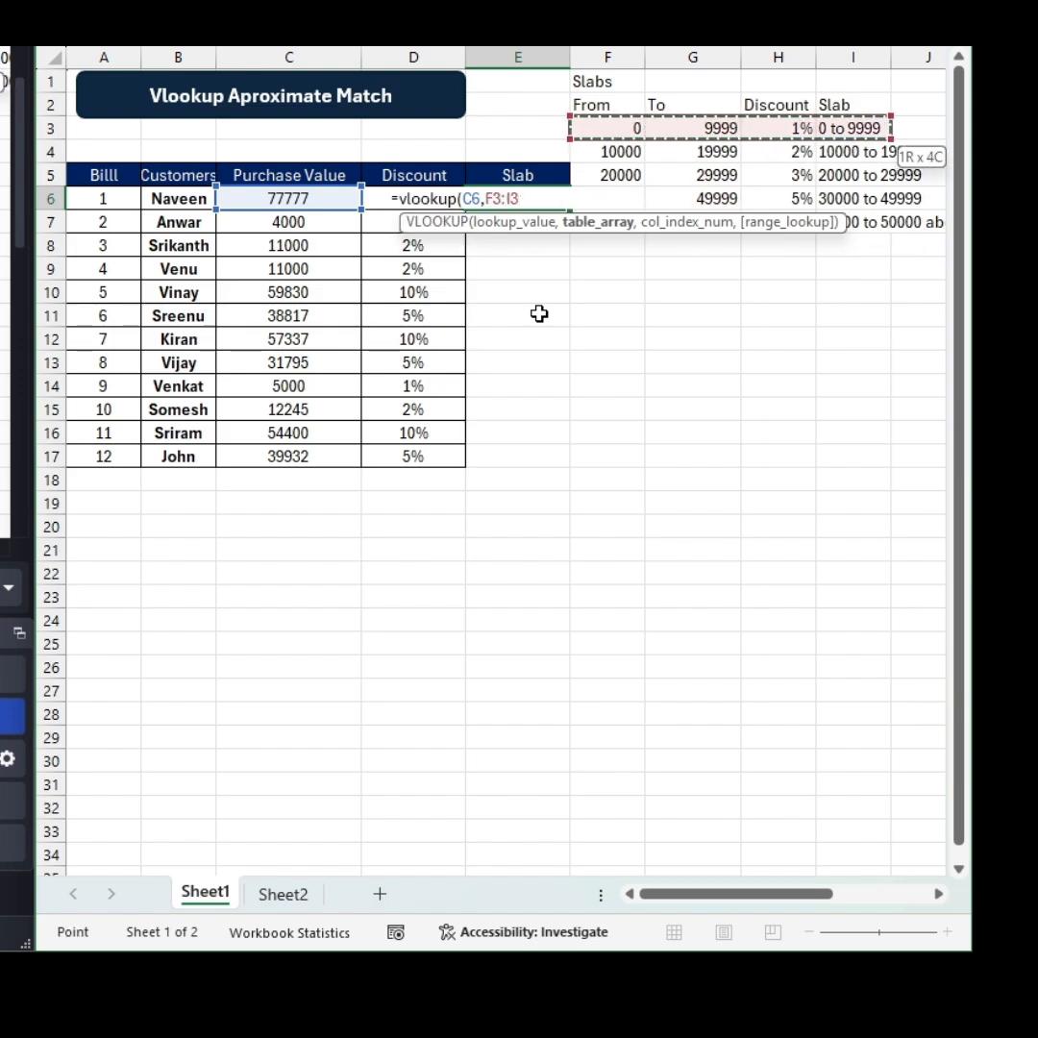
pyautogui.hotkey('shift', 'Right')
pyautogui.hotkey('shift', 'Down')
pyautogui.hotkey('shift', 'Down')
pyautogui.hotkey('shift', 'Down')
pyautogui.hotkey('shift', 'Down')
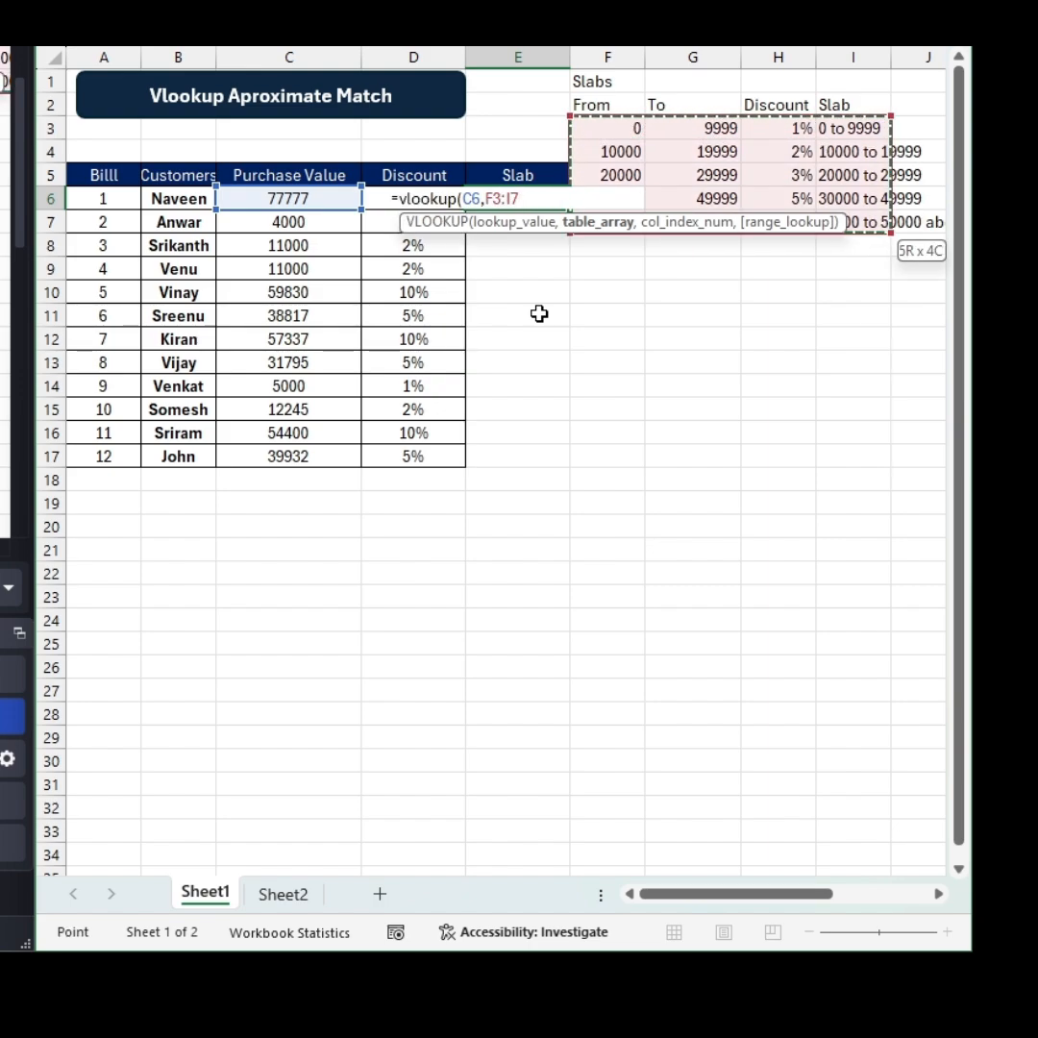
pyautogui.press('F4')
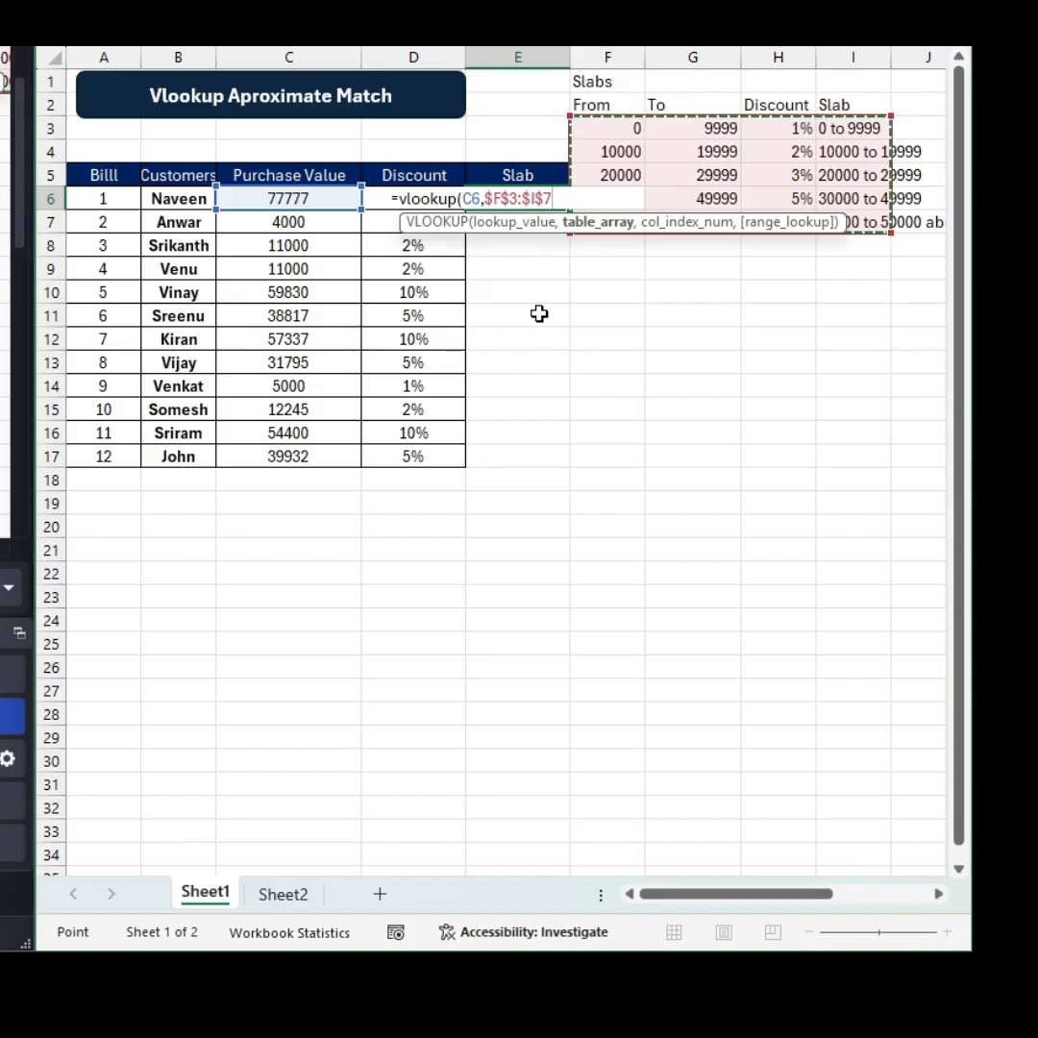
pyautogui.moveTo(402, 222); pyautogui.dragTo(272, 474)
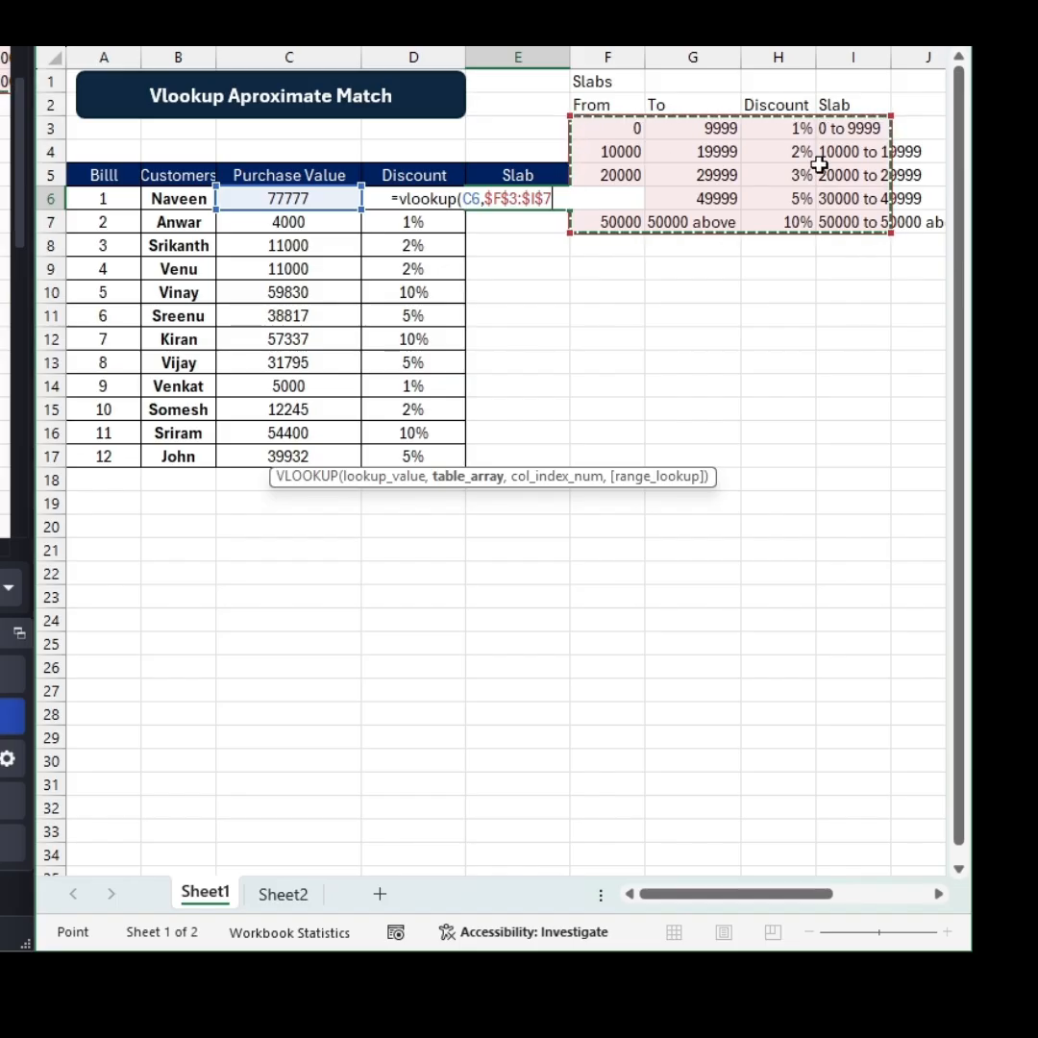
# Complete the VLOOKUP in E6 with column index 4 and range lookup 1 for an approximate match
pyautogui.write(',')
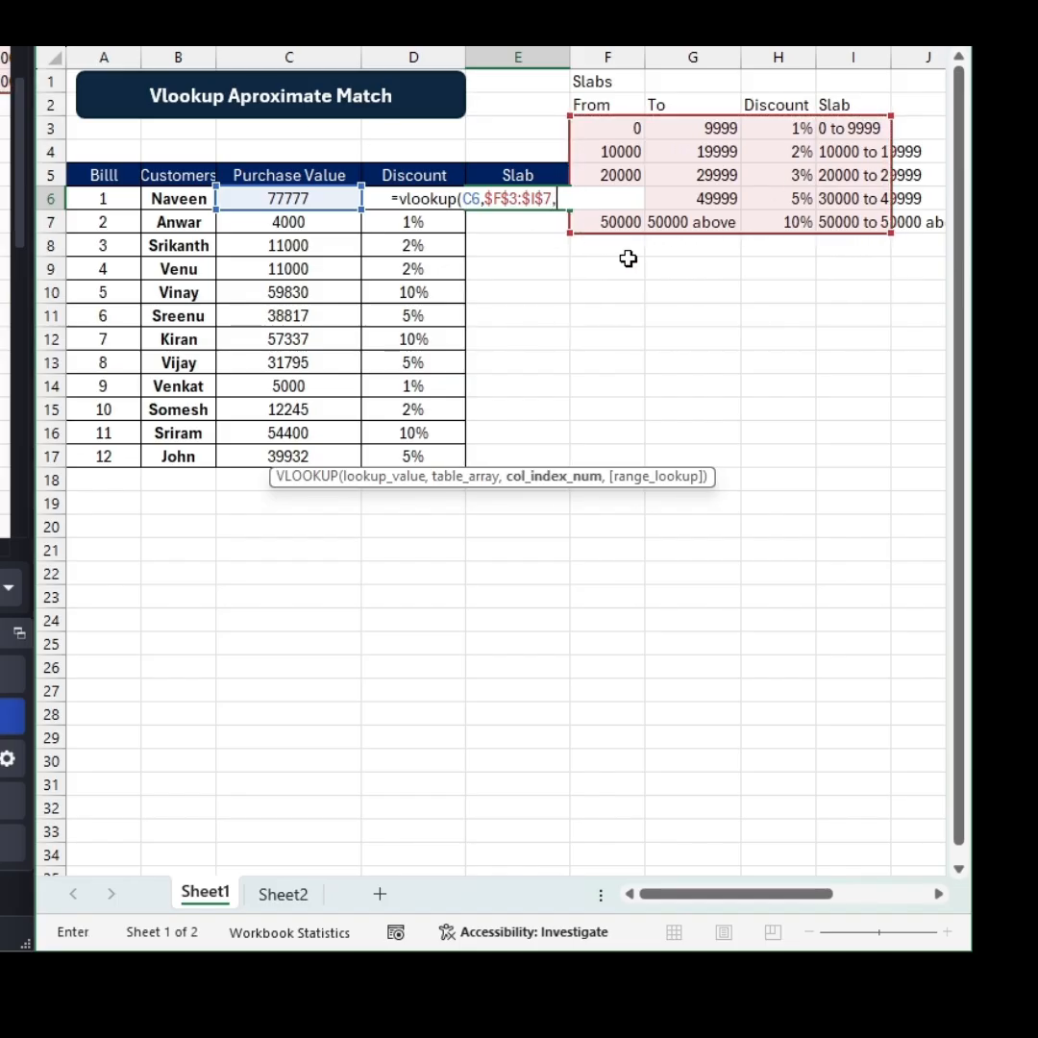
pyautogui.write('4,')
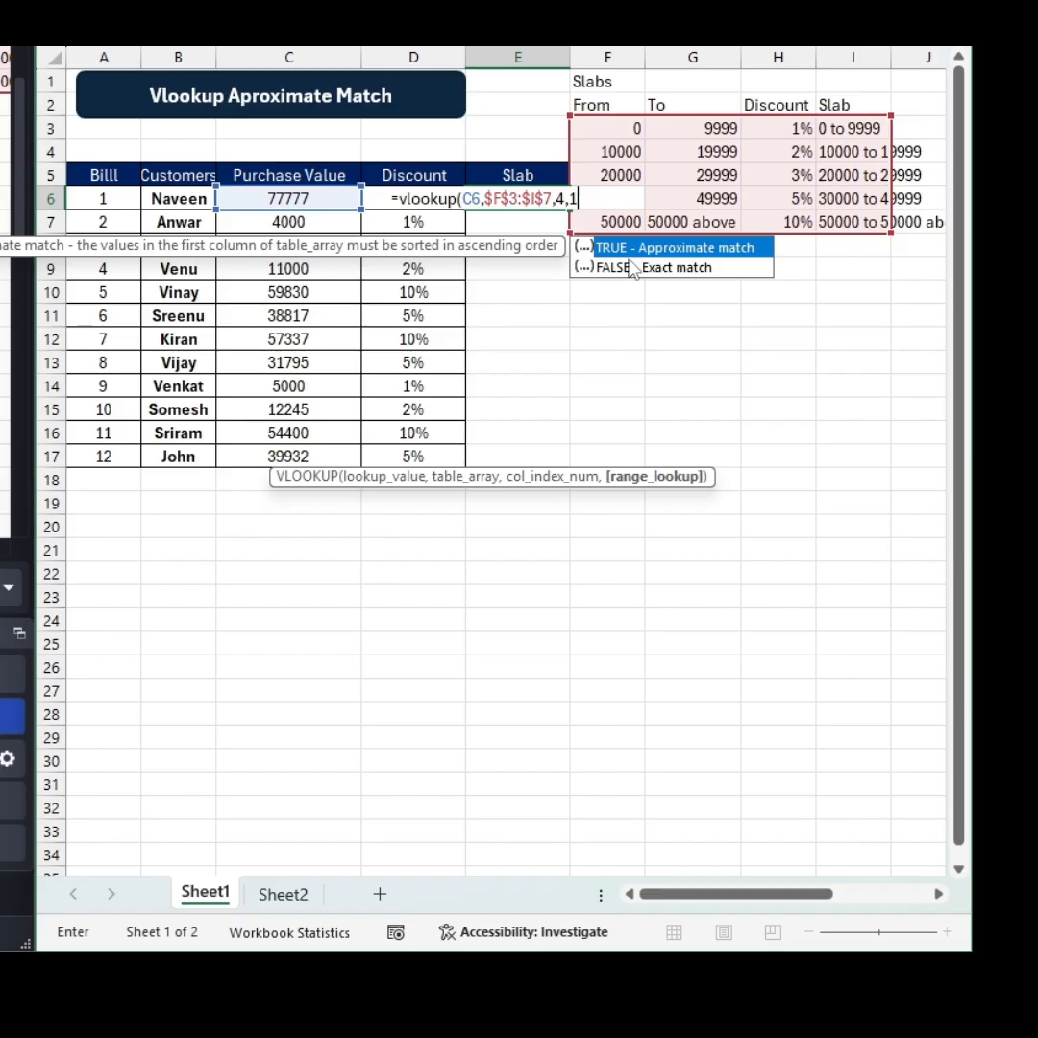
pyautogui.write('1)')
pyautogui.press('Return')
pyautogui.press('Up')
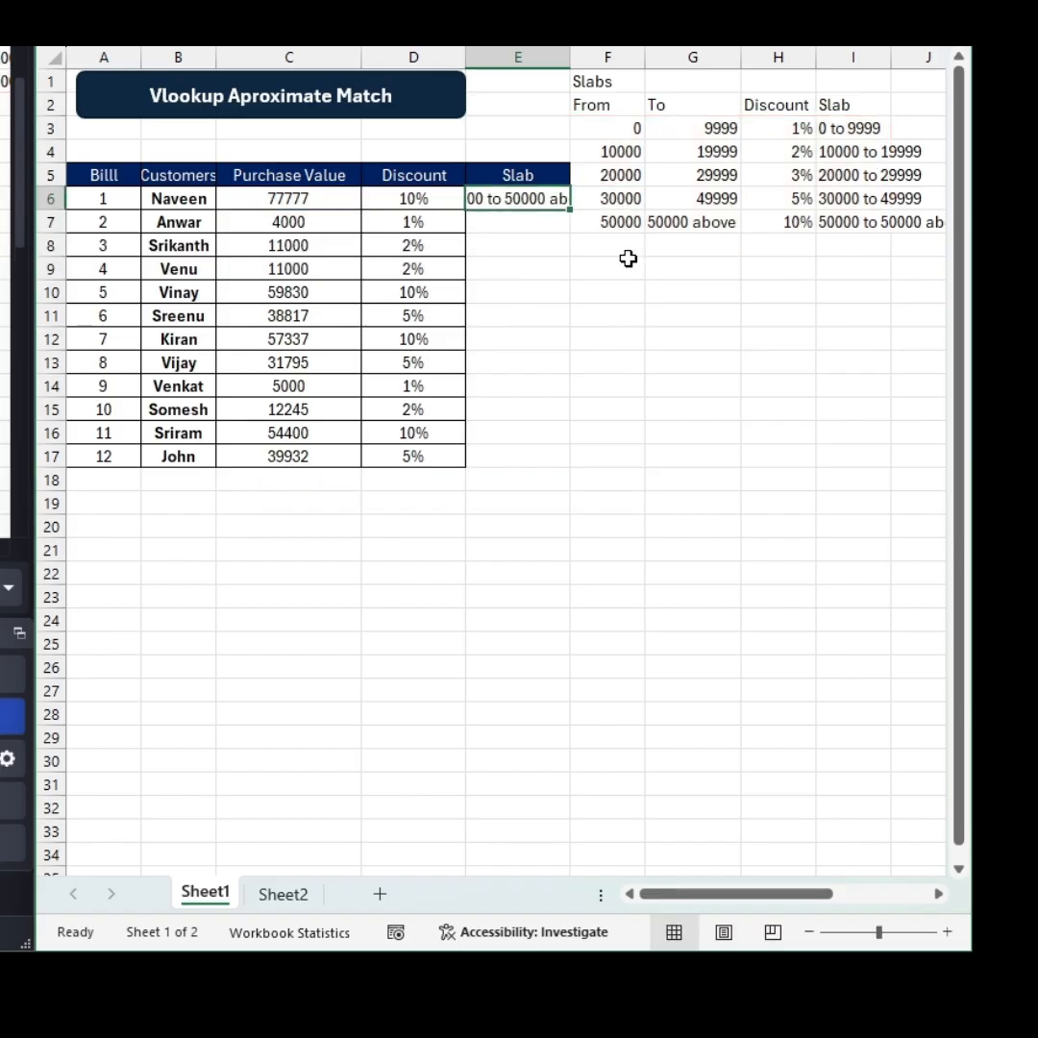
pyautogui.hotkey('ctrl', 'Down')
pyautogui.hotkey('ctrl', 'Up')
pyautogui.press('Left')
pyautogui.press('Up')
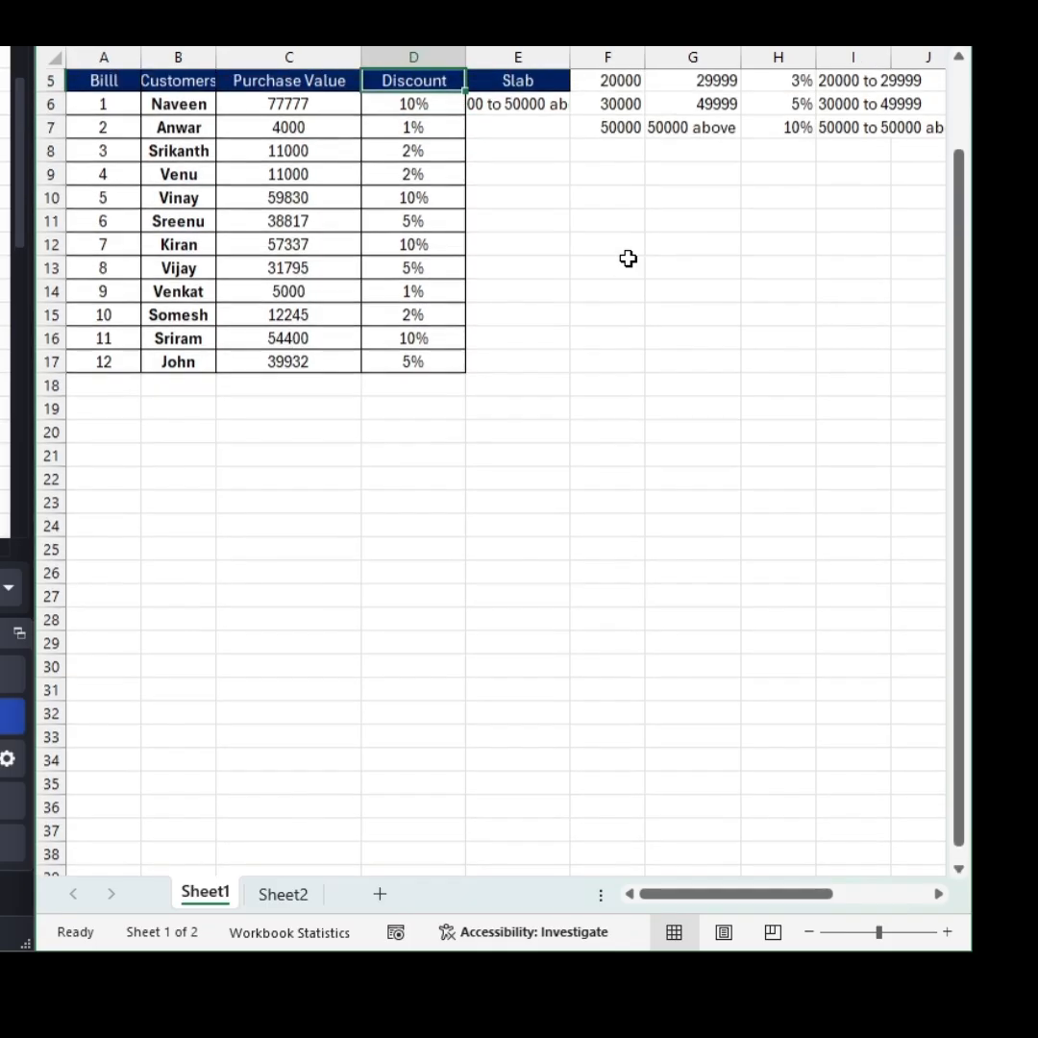
pyautogui.press('Up')
pyautogui.press('Up')
pyautogui.press('Down')
pyautogui.press('Down')
pyautogui.press('Down')
pyautogui.press('Right')
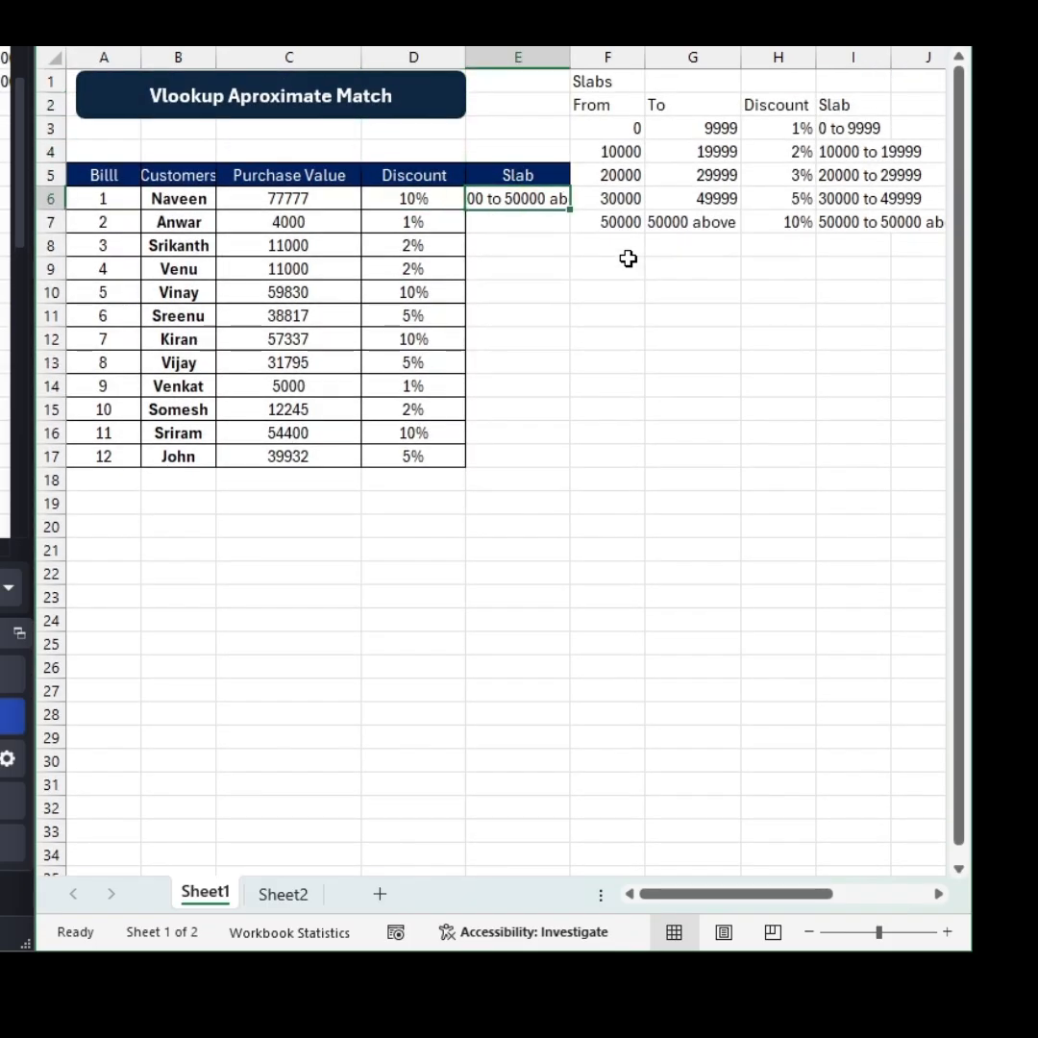
# AutoFit the width of column E to the slab label in E6
pyautogui.hotkey('alt', 'h')
pyautogui.press('o')
pyautogui.press('i')
pyautogui.press('Down')
pyautogui.press('Up')
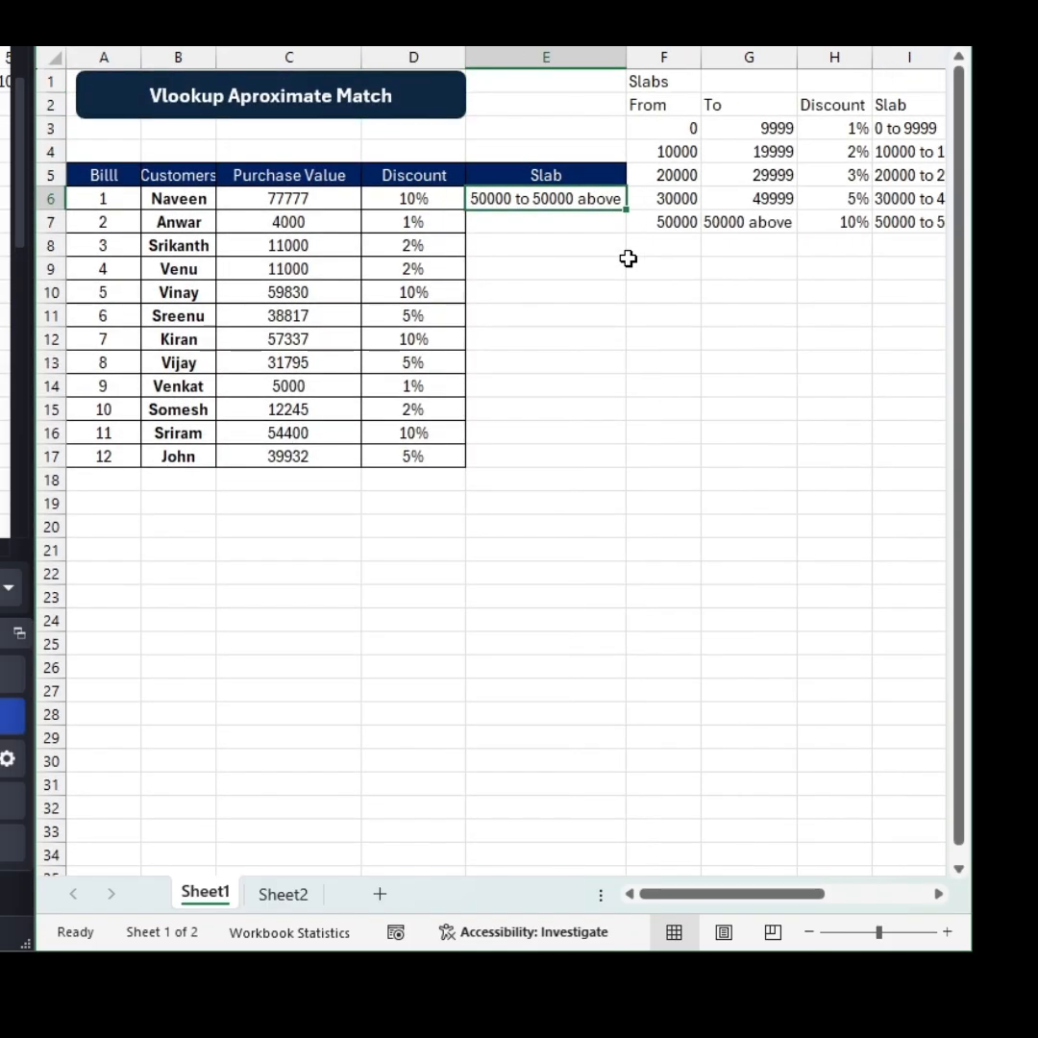
# Fill the slab lookup formula from E6 down through E17
pyautogui.press('Left')
pyautogui.hotkey('ctrl', 'Down')
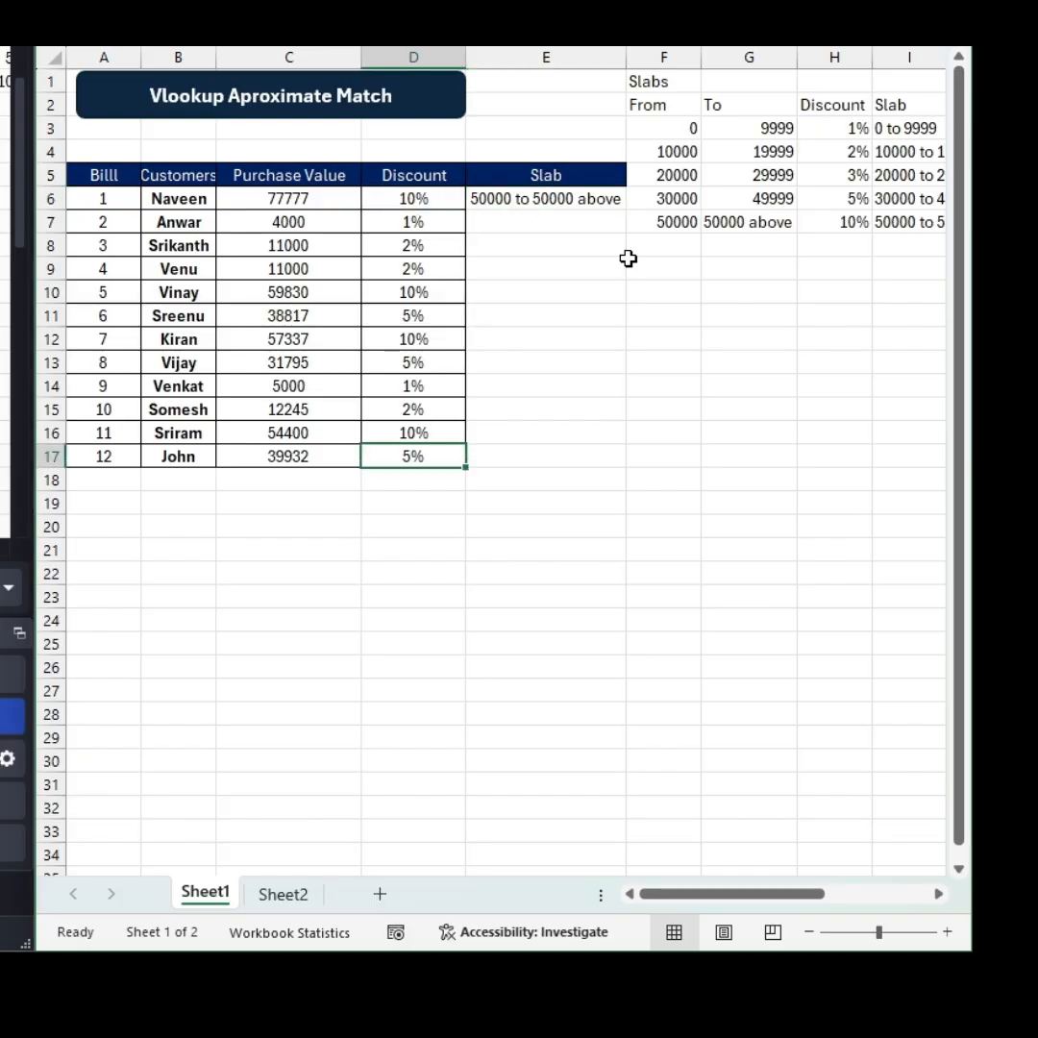
pyautogui.press('Right')
pyautogui.hotkey('ctrl', 'shift', 'Up')
pyautogui.hotkey('ctrl', 'd')
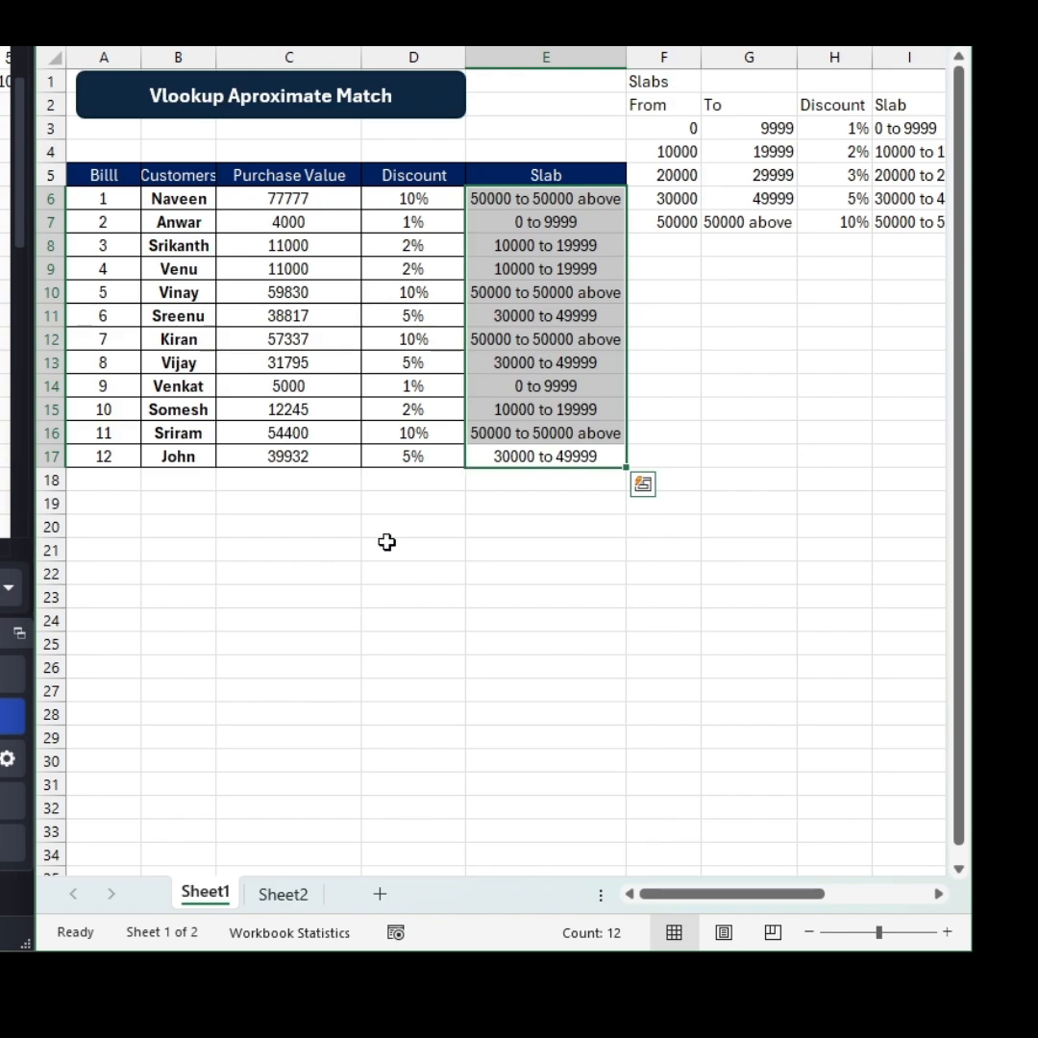
# Open Sheet2 and examine the invoice table's Invoice No, Due Days and Ageing columns
pyautogui.click(279, 893)
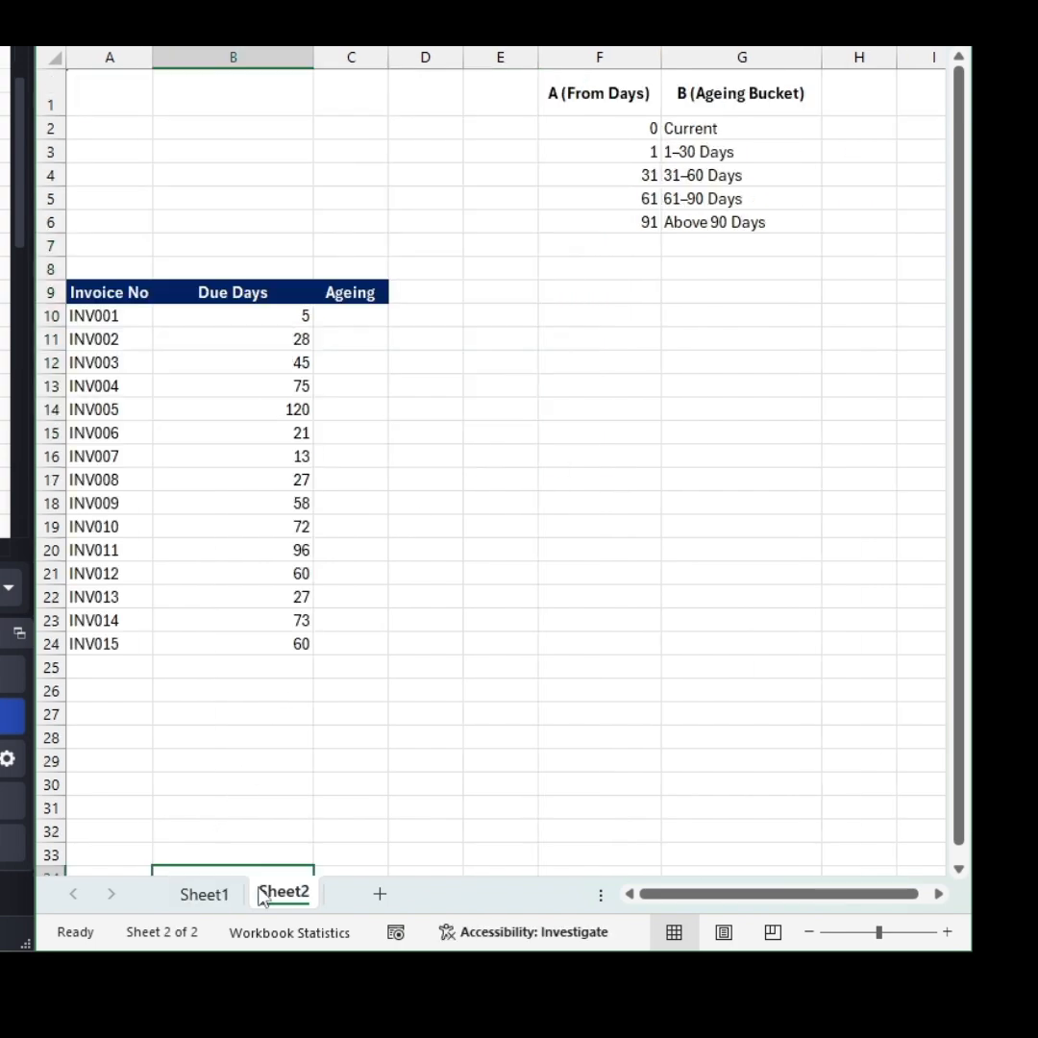
pyautogui.click(354, 622)
pyautogui.hotkey('ctrl', 'Up')
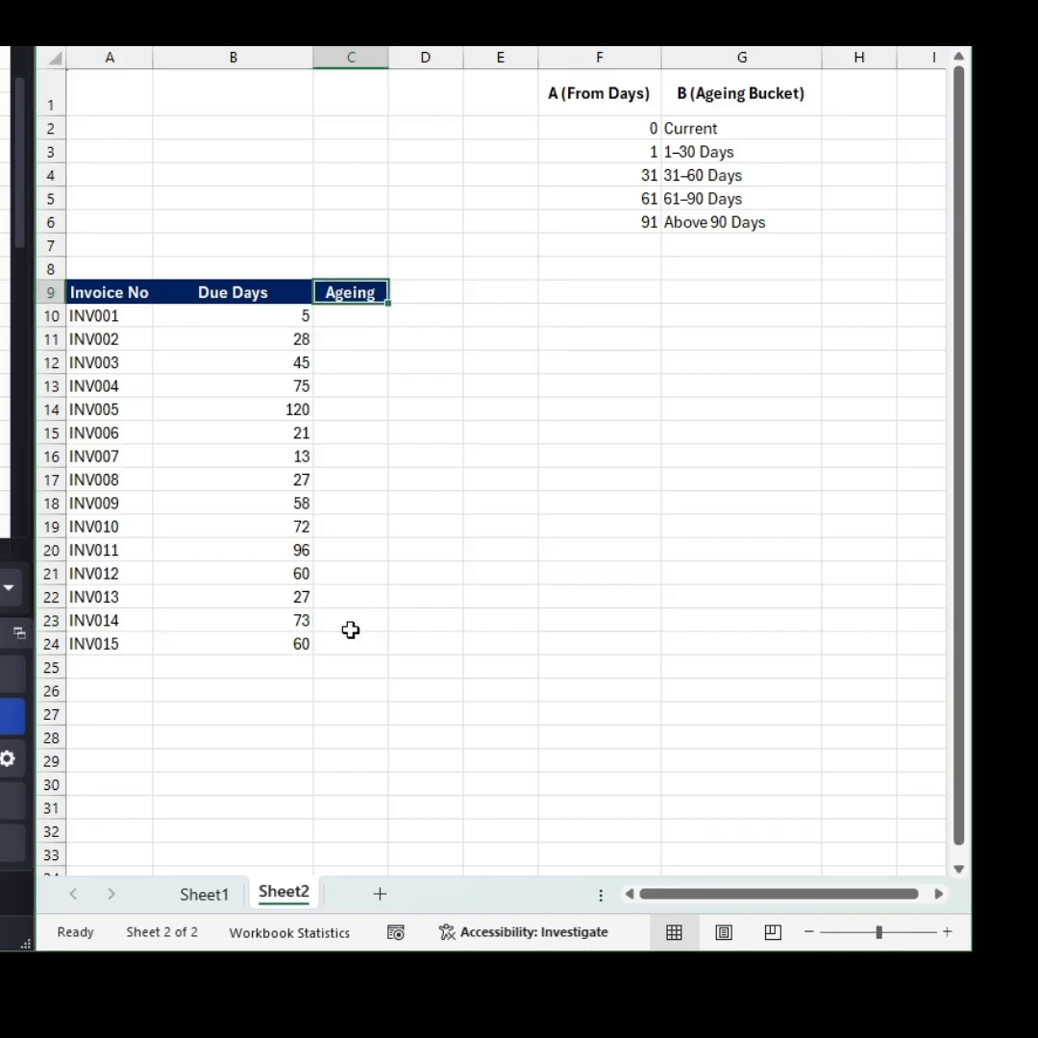
pyautogui.press('Left')
pyautogui.press('Left')
pyautogui.hotkey('ctrl', 'a')
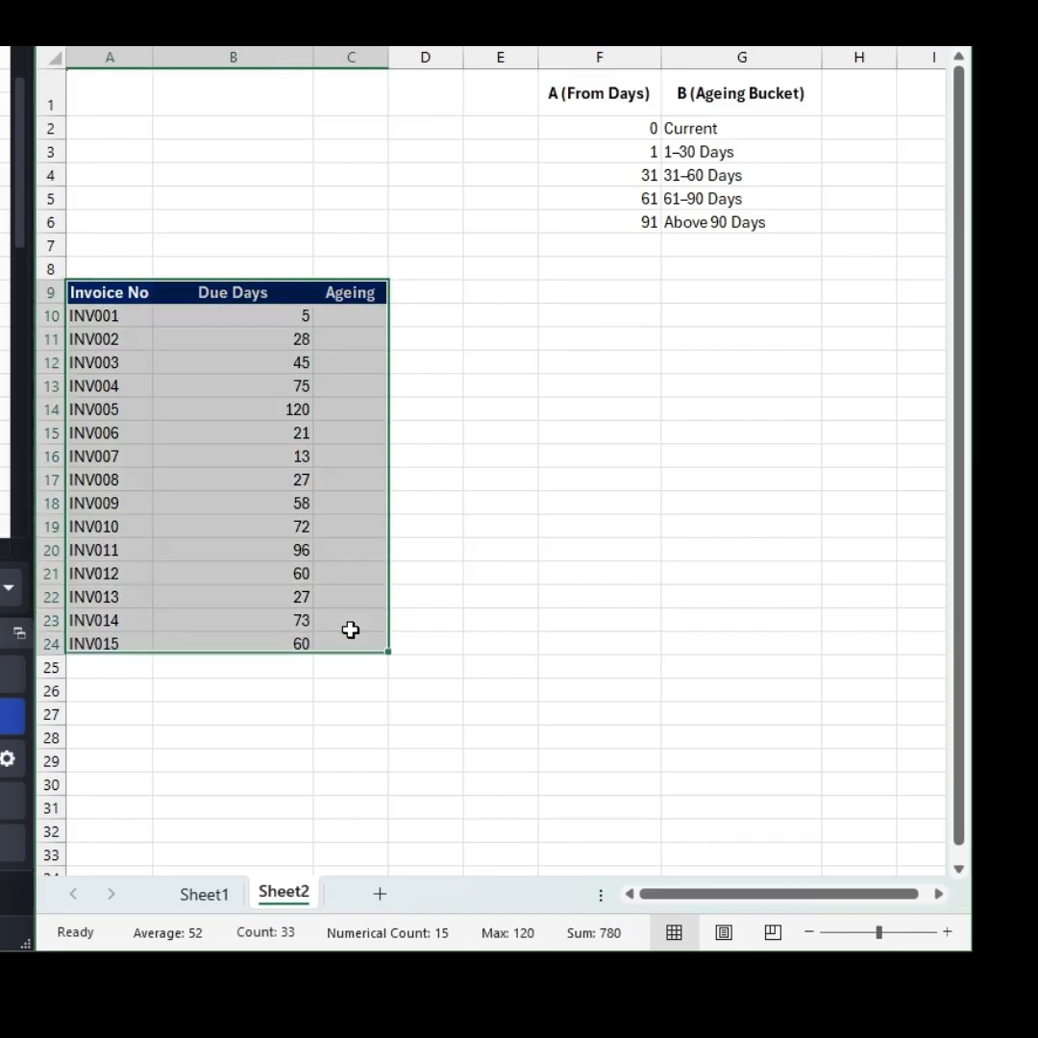
pyautogui.press('Down')
pyautogui.hotkey('ctrl', 'shift', 'Down')
pyautogui.press('Right')
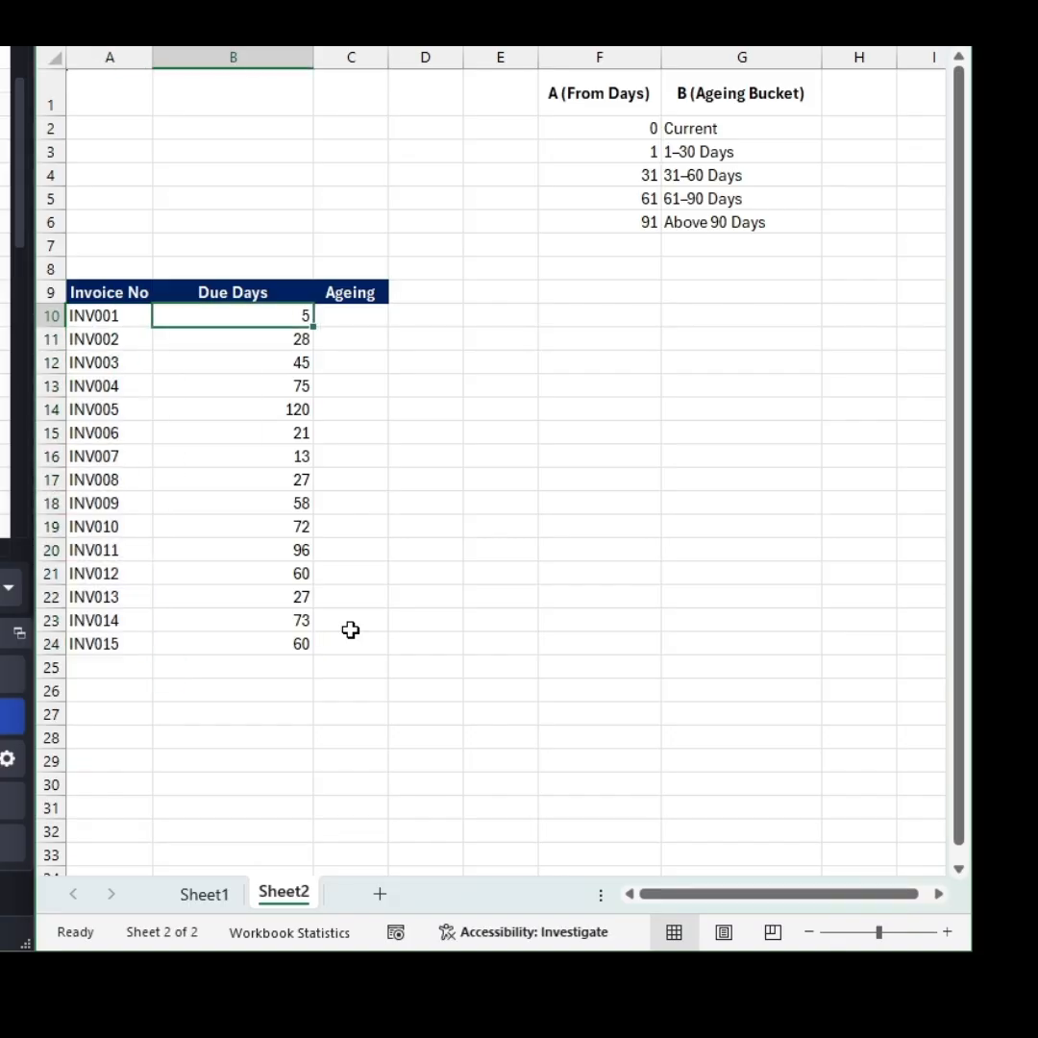
pyautogui.hotkey('ctrl', 'shift', 'Down')
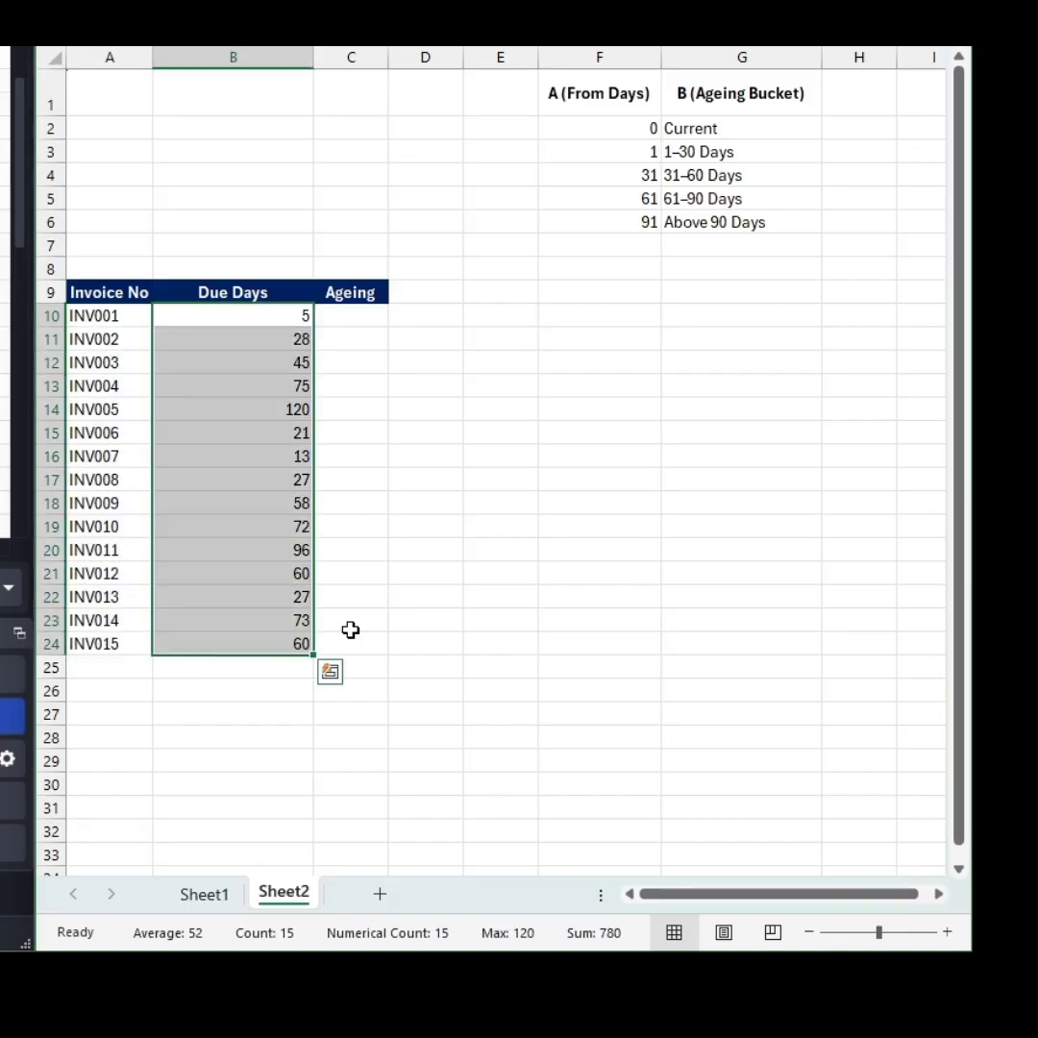
pyautogui.press('Up')
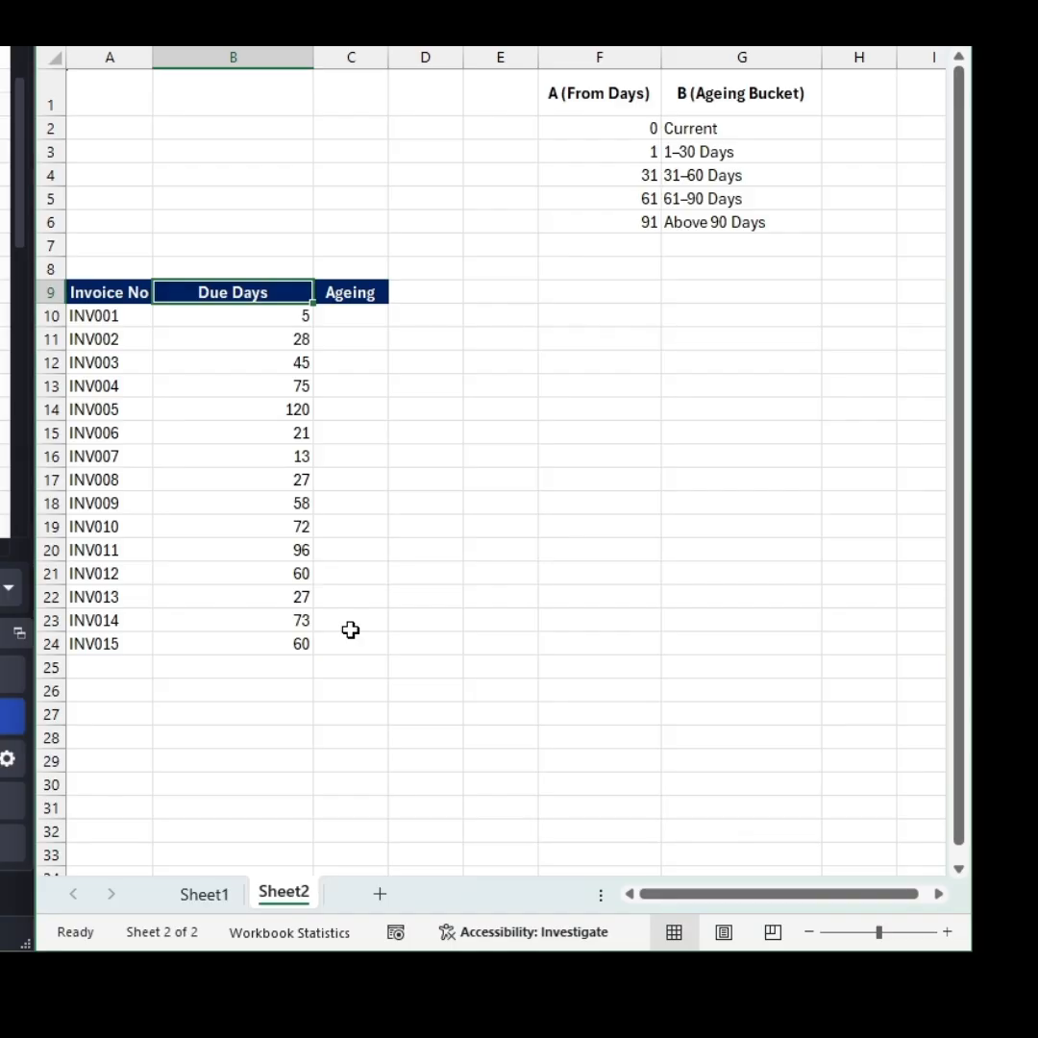
pyautogui.hotkey('ctrl', 'shift', 'Down')
pyautogui.press('Down')
pyautogui.press('Down')
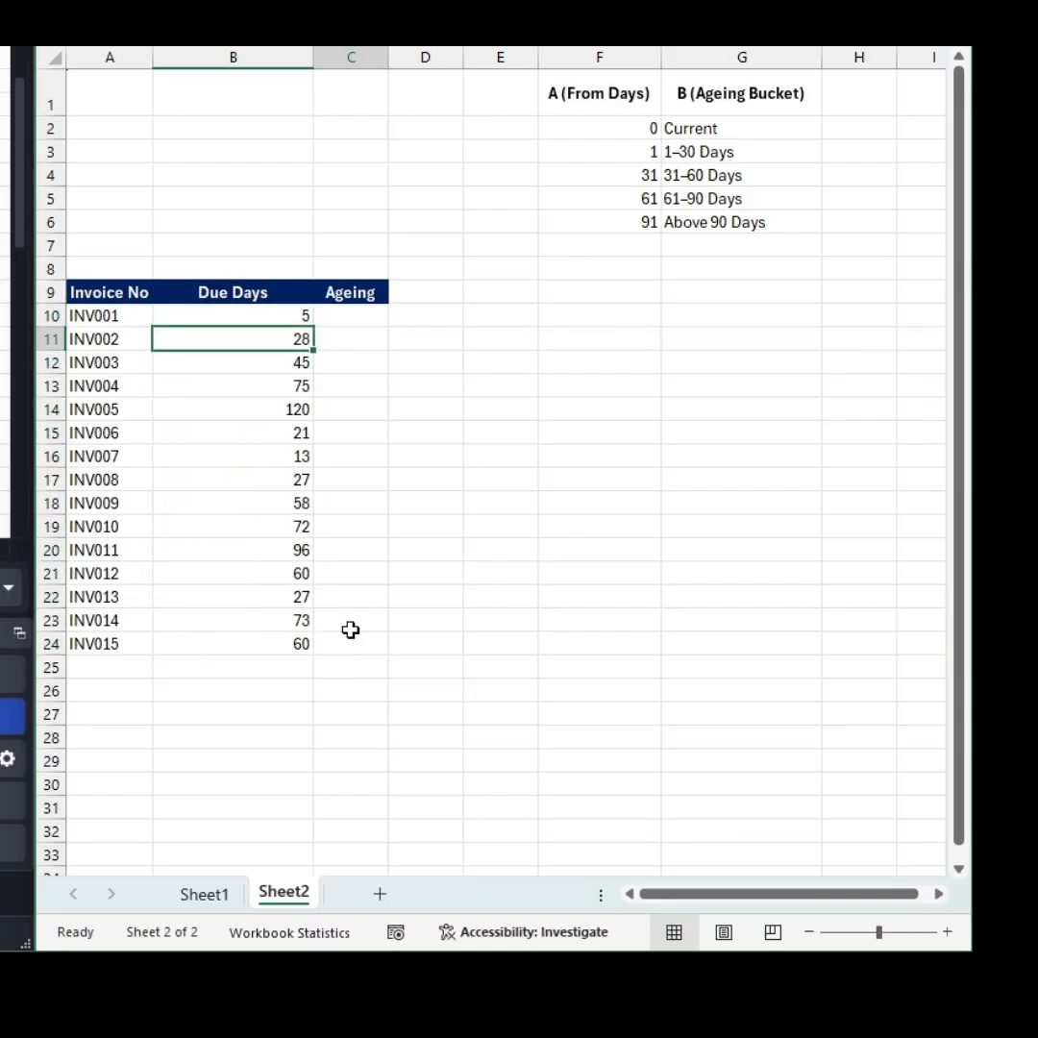
pyautogui.press('Right')
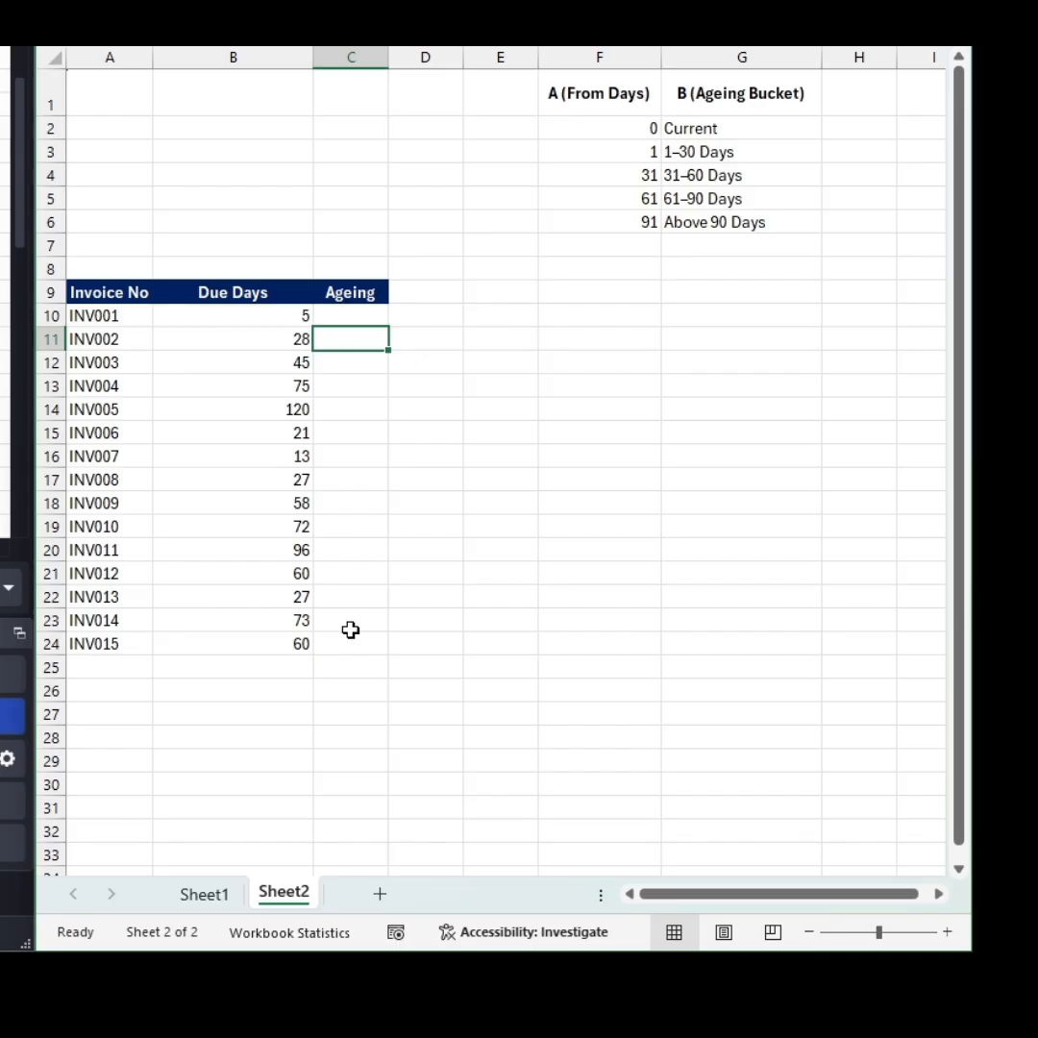
pyautogui.press('Up')
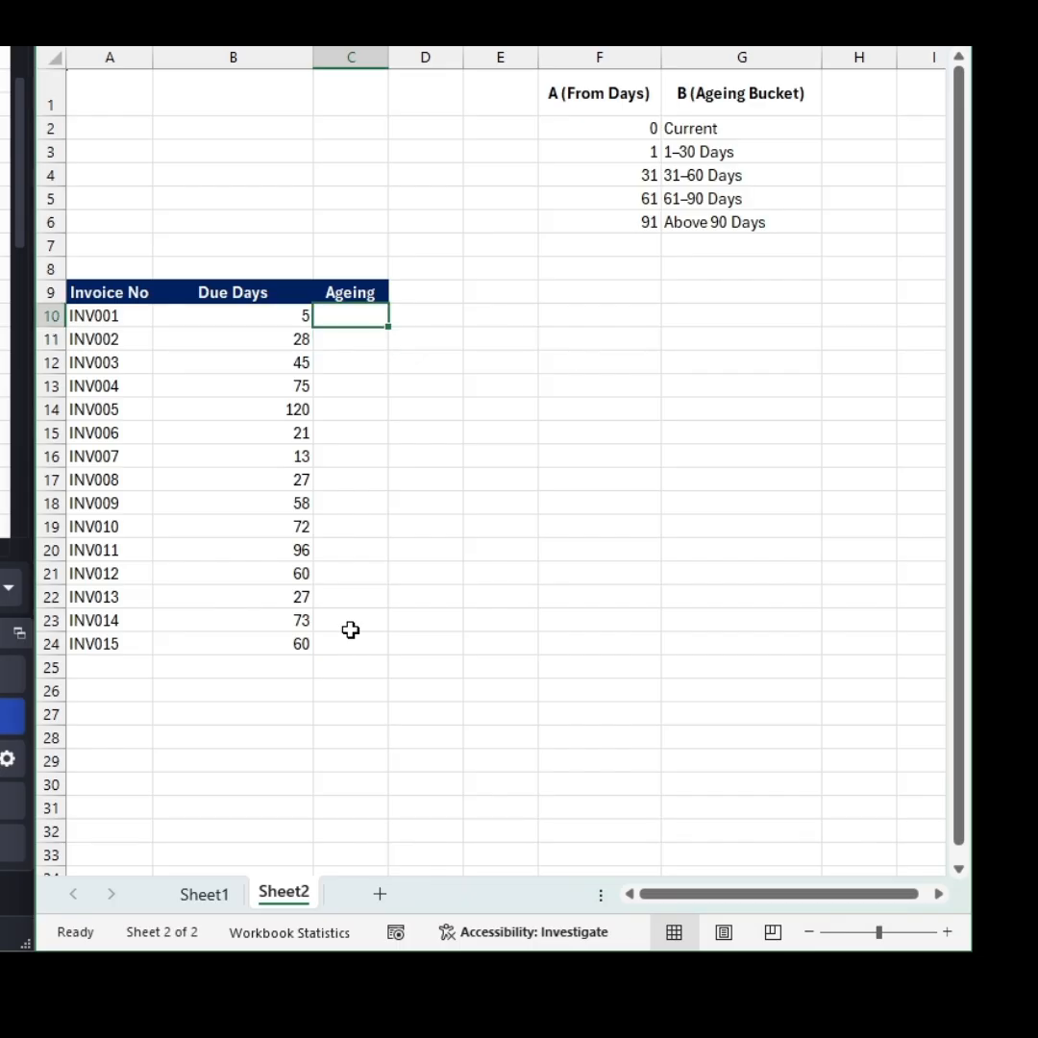
# Examine how the From Days values in F2:F6 correspond to the ageing buckets in G2:G6
pyautogui.moveTo(745, 149); pyautogui.dragTo(752, 217)
pyautogui.click(651, 127)
pyautogui.click(745, 133)
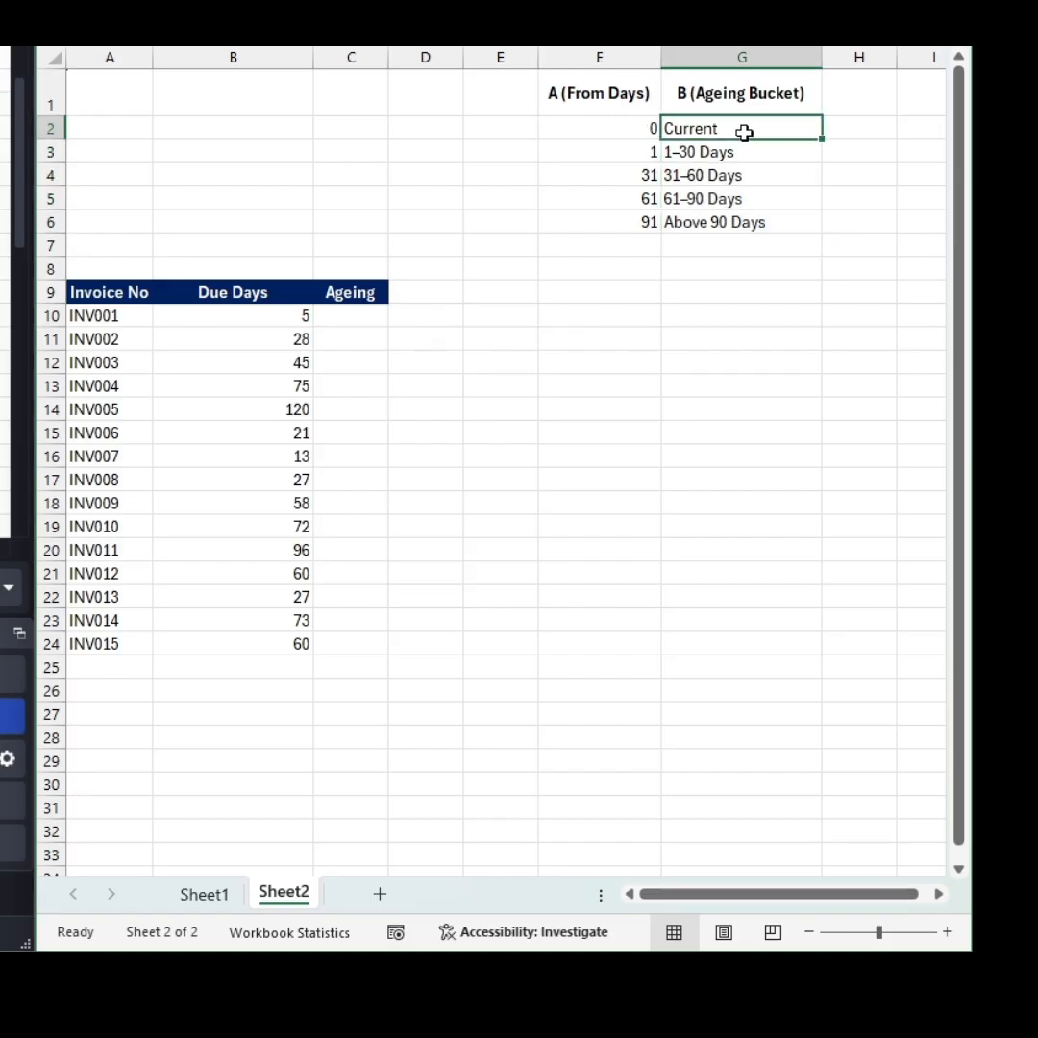
pyautogui.click(641, 169)
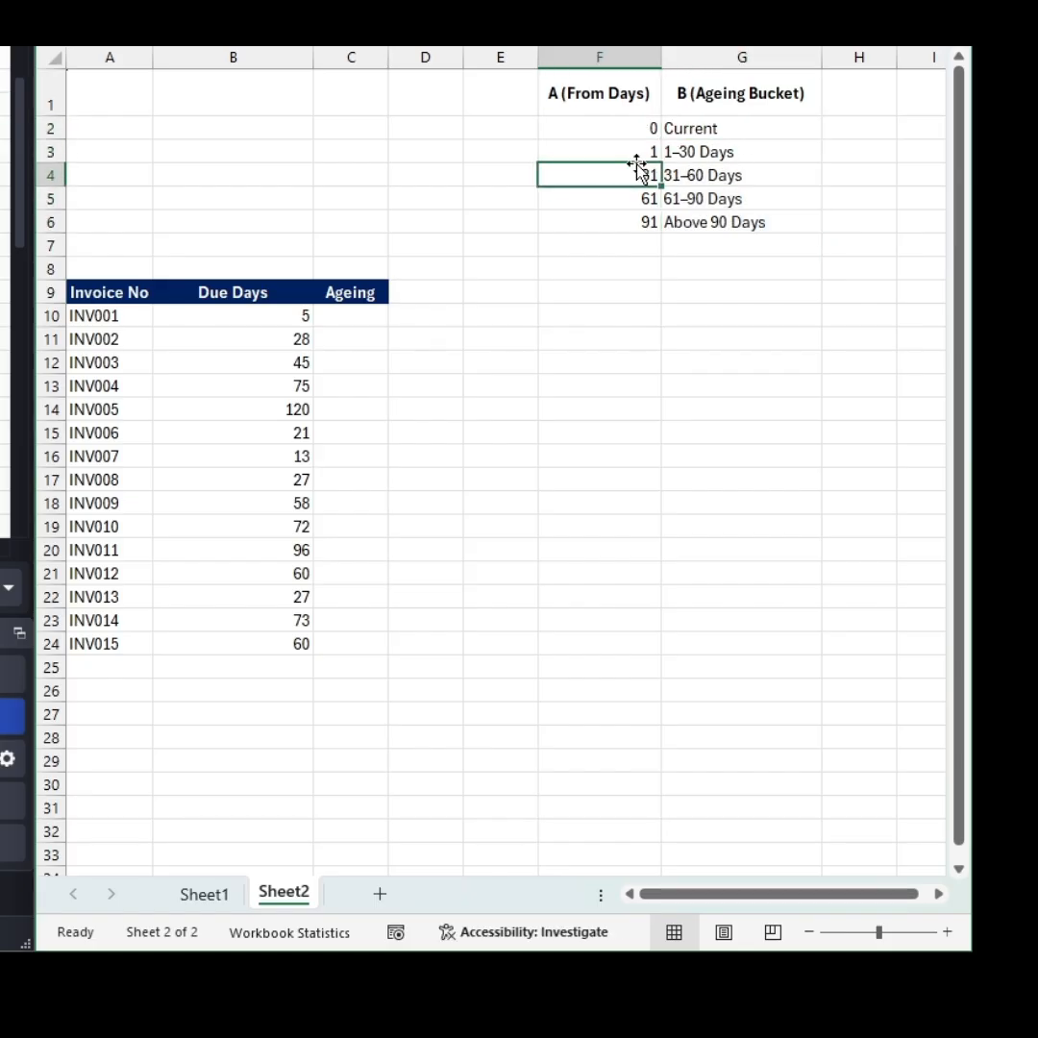
pyautogui.click(632, 149)
pyautogui.click(732, 157)
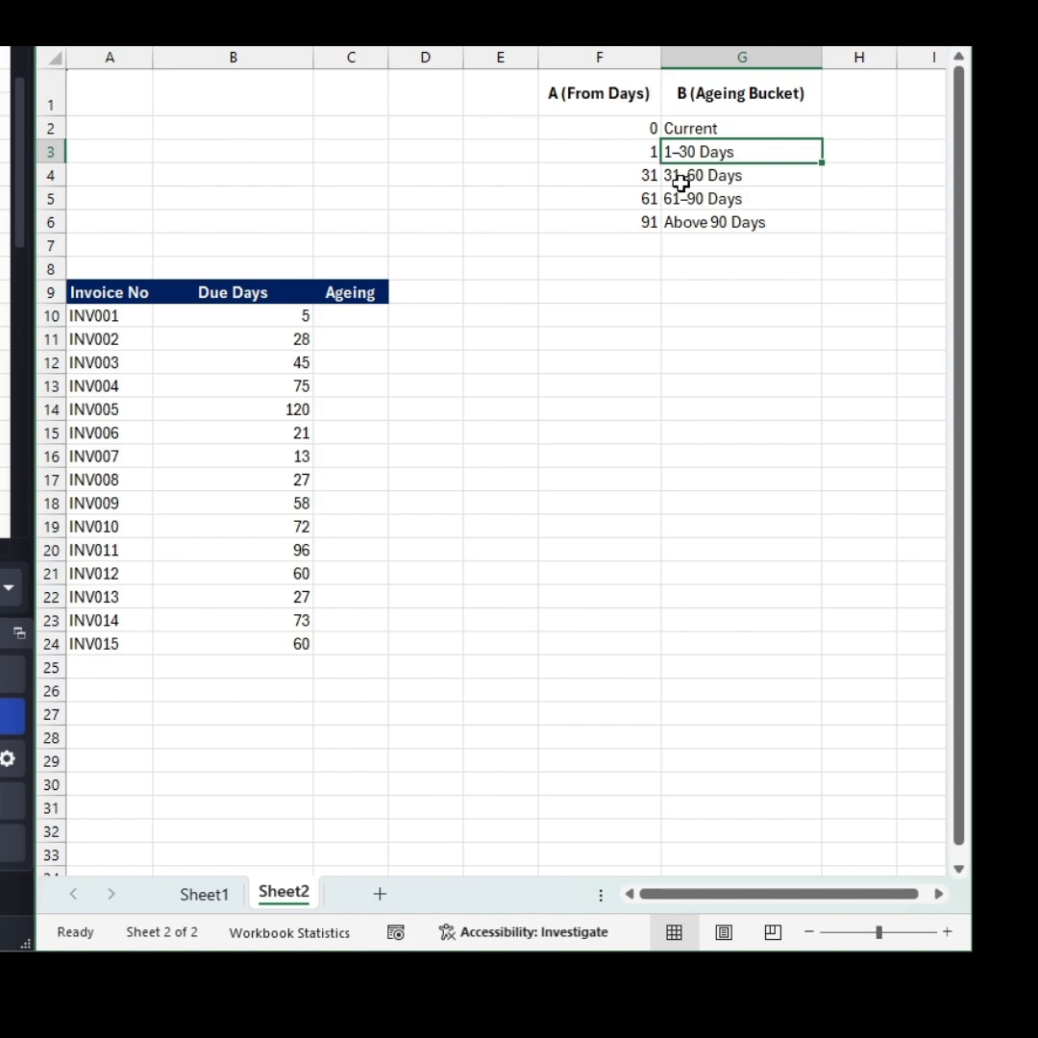
pyautogui.click(634, 182)
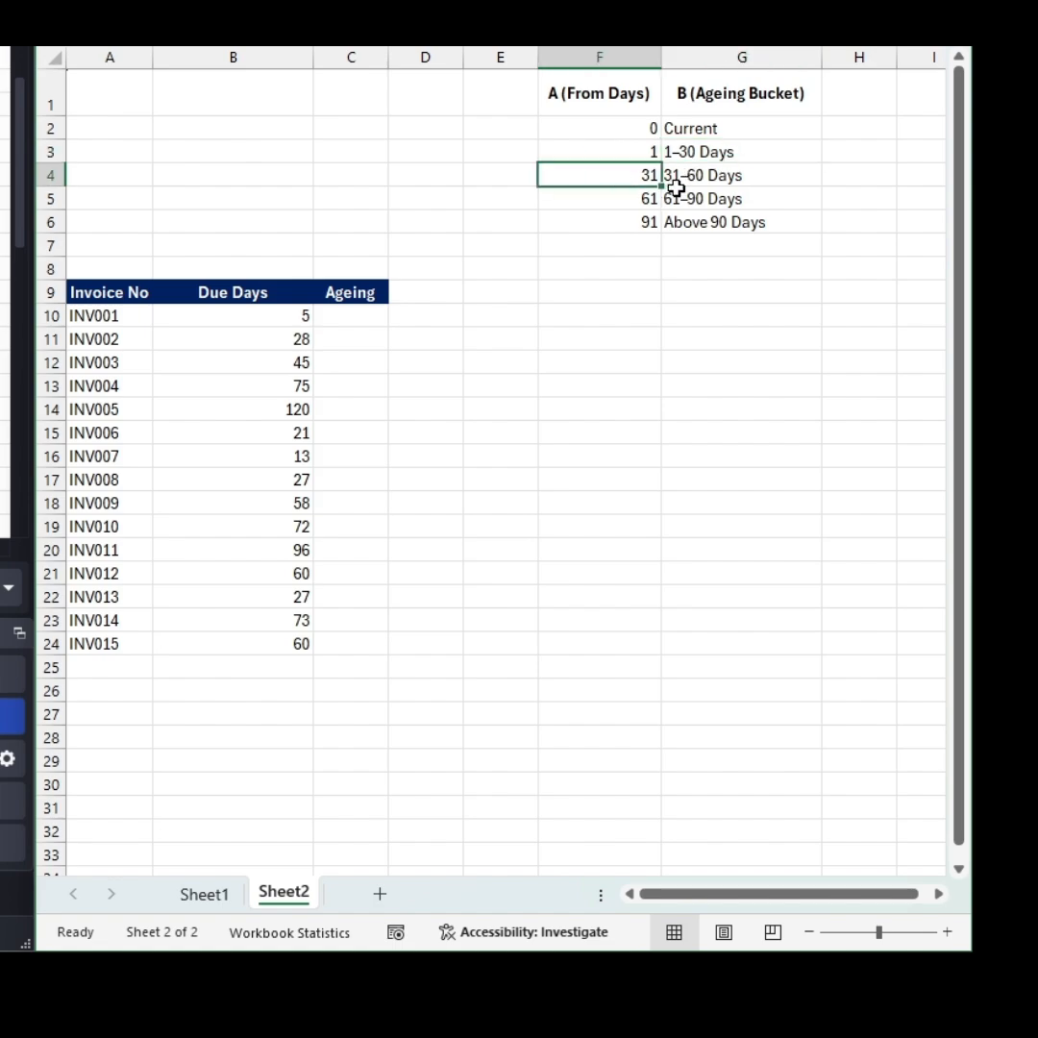
pyautogui.click(760, 180)
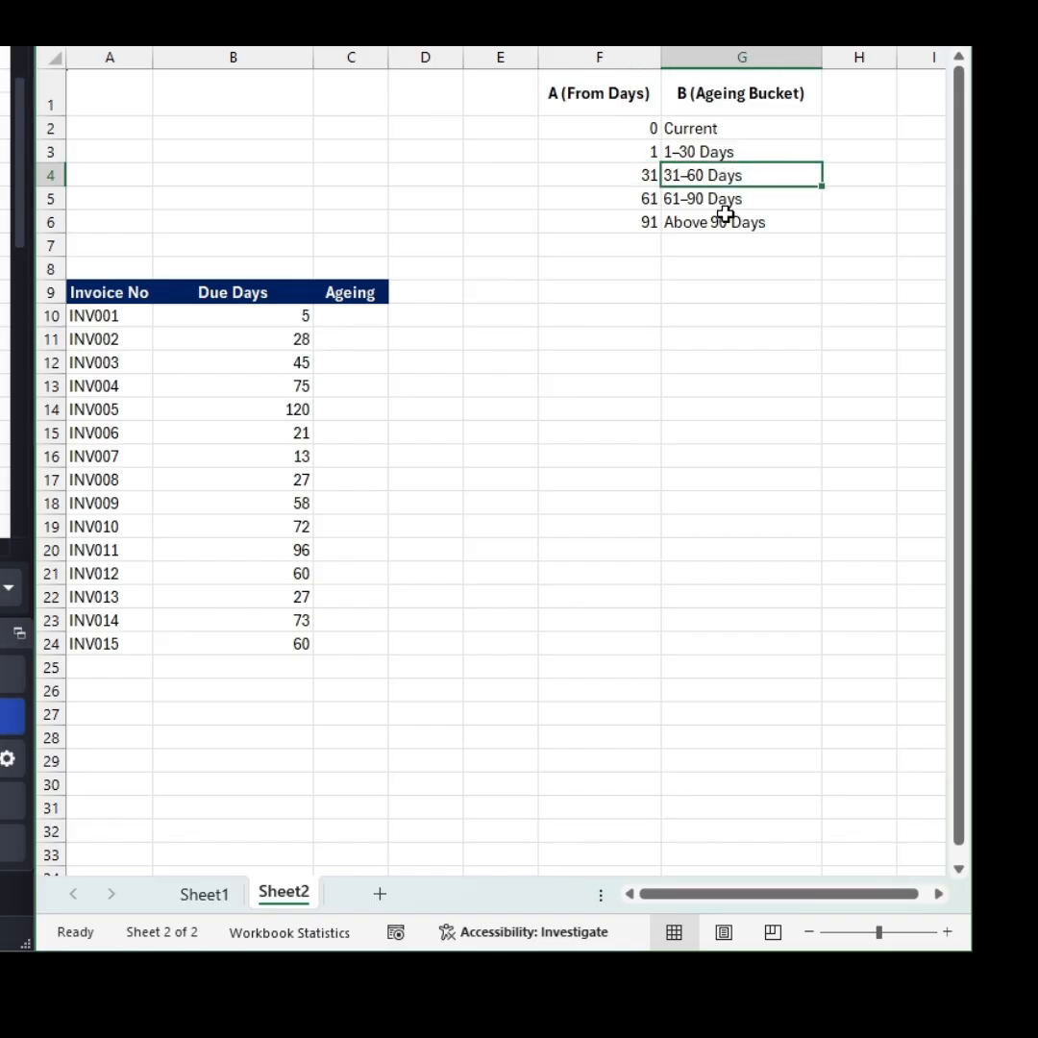
pyautogui.click(668, 242)
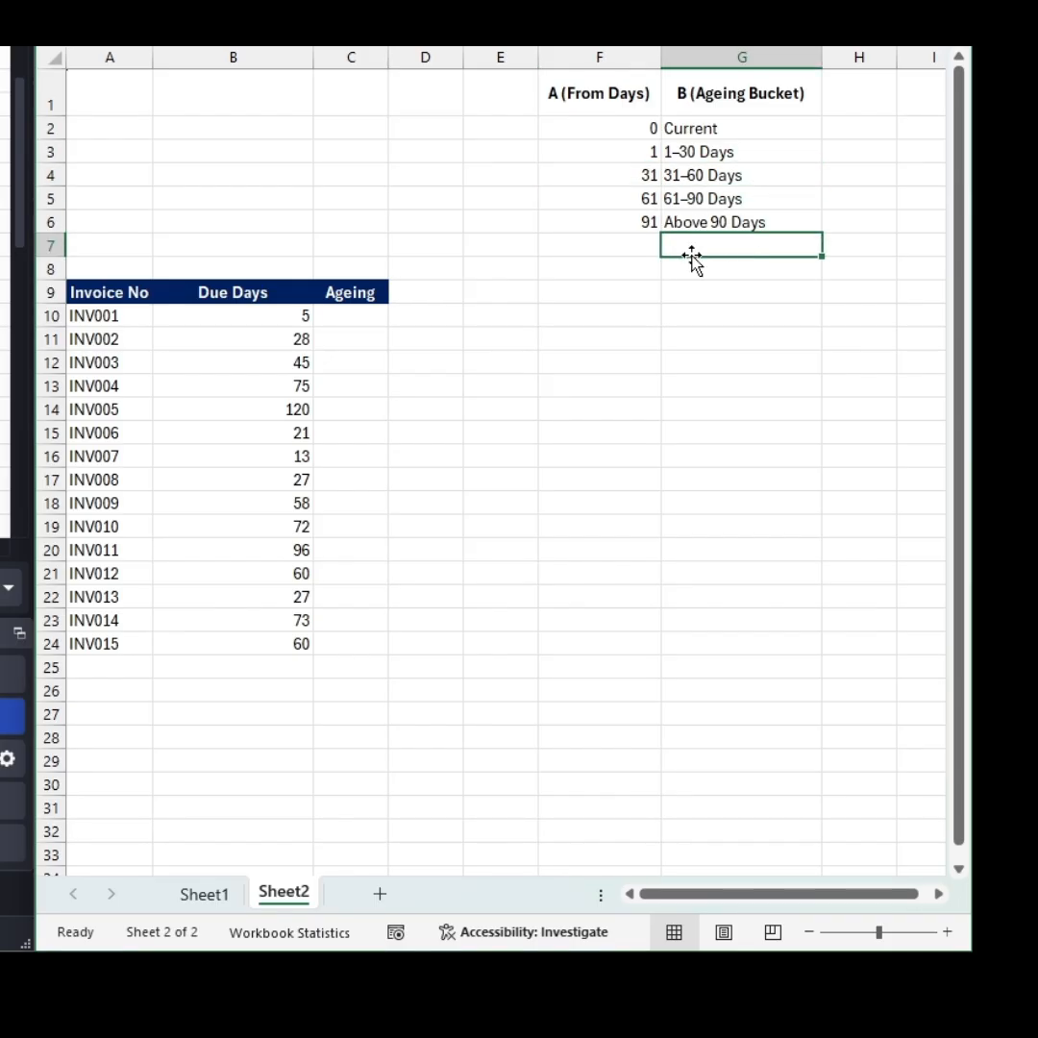
pyautogui.moveTo(646, 128); pyautogui.dragTo(644, 216)
pyautogui.moveTo(737, 124); pyautogui.dragTo(737, 221)
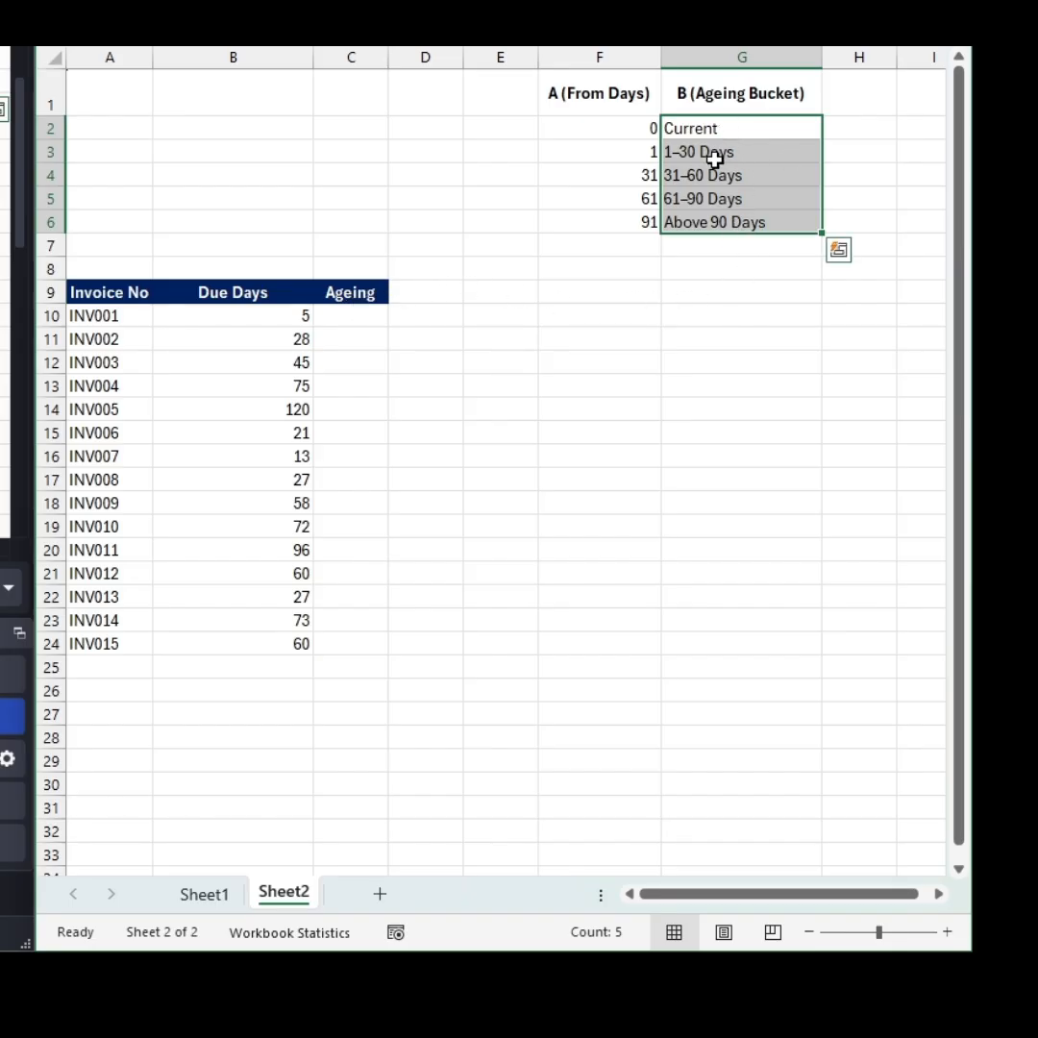
# Enter =VLOOKUP(B10,$F$2:$G$6,2,1) in C10 to look up the first invoice's ageing bucket by approximate match
pyautogui.click(361, 315)
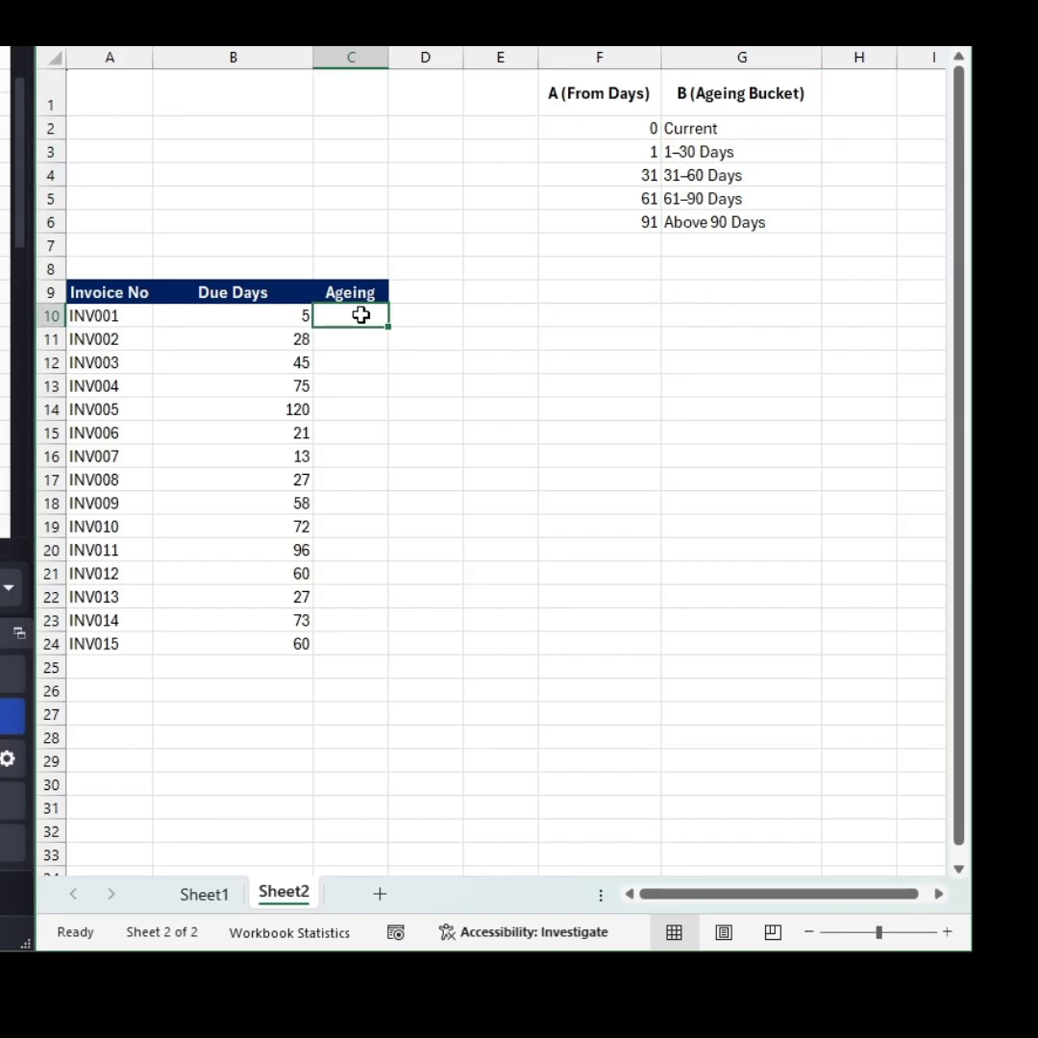
pyautogui.write('=vlookup')
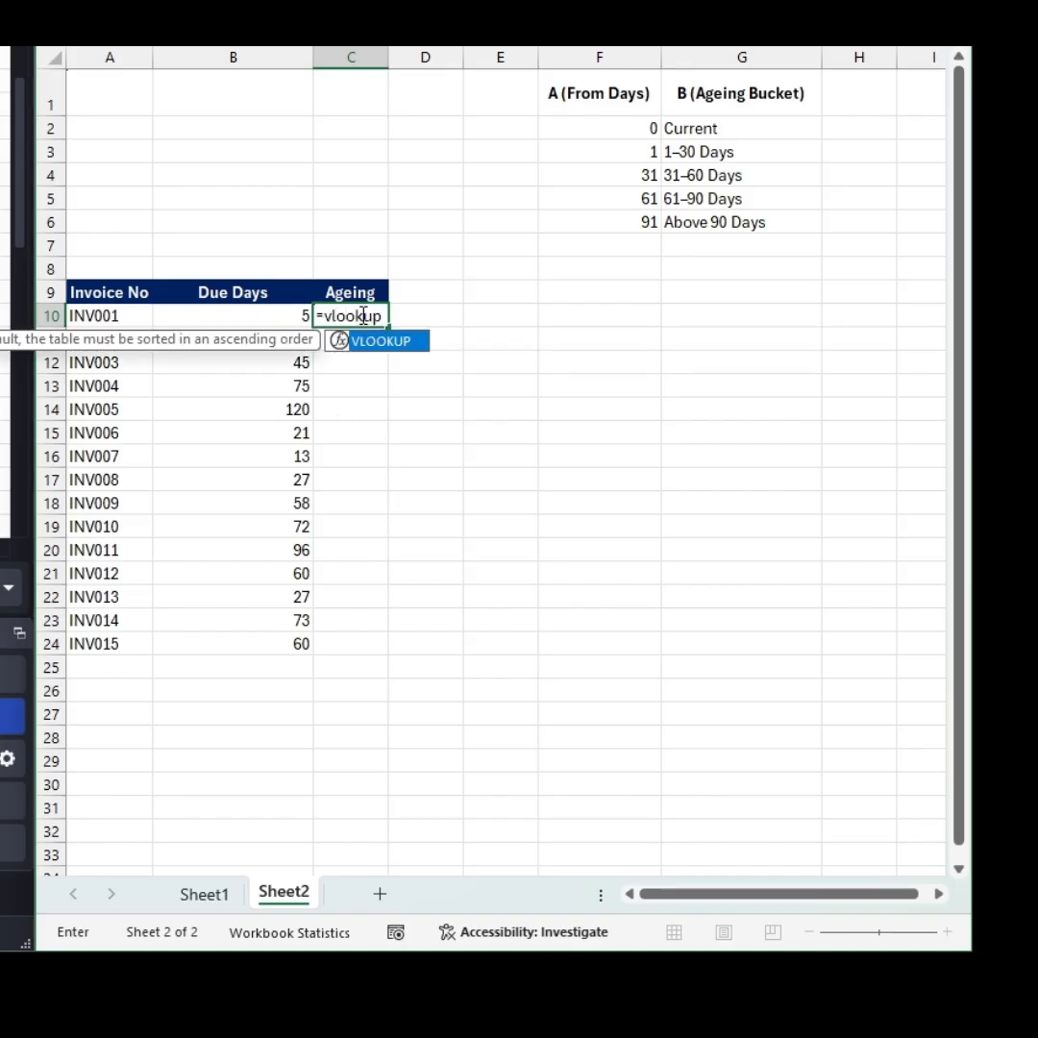
pyautogui.write('(')
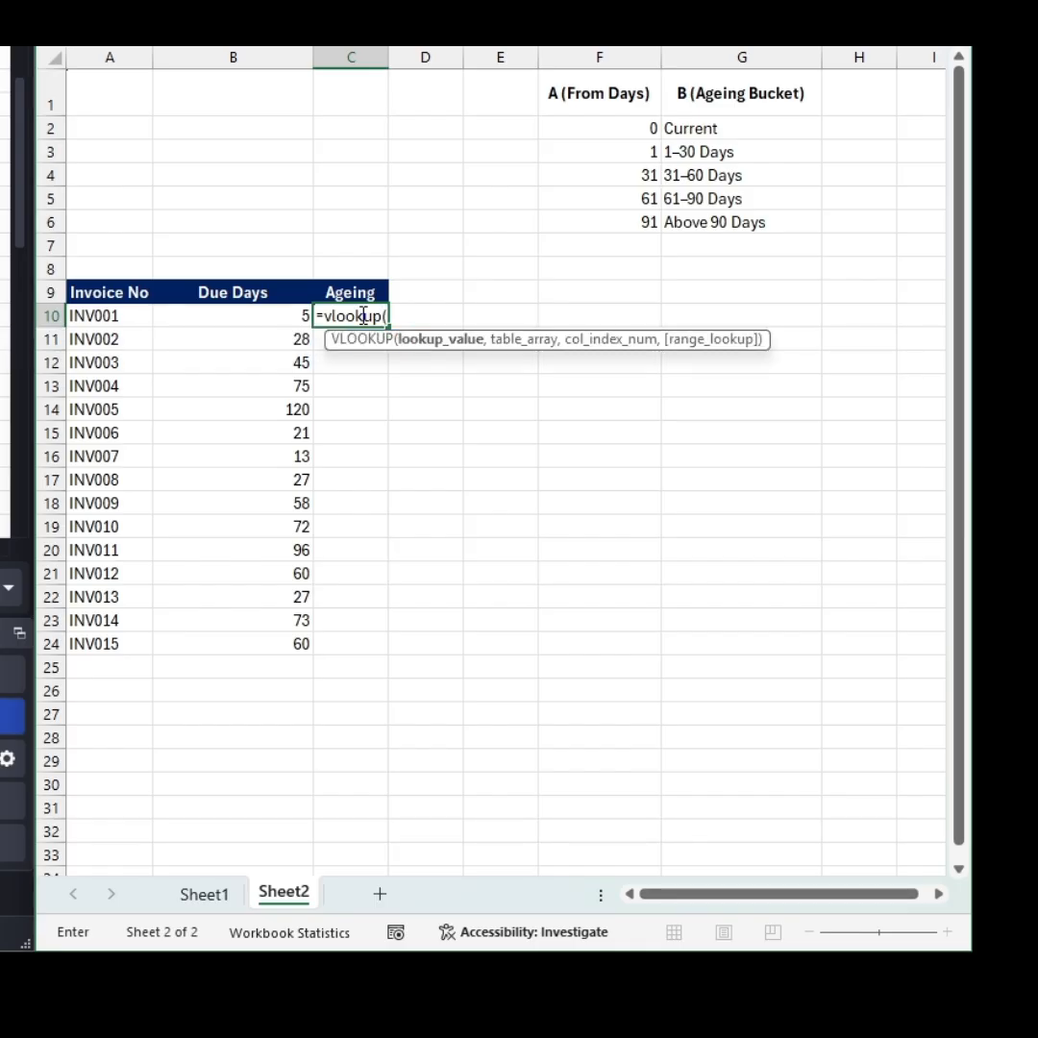
pyautogui.click(279, 317)
pyautogui.write(',')
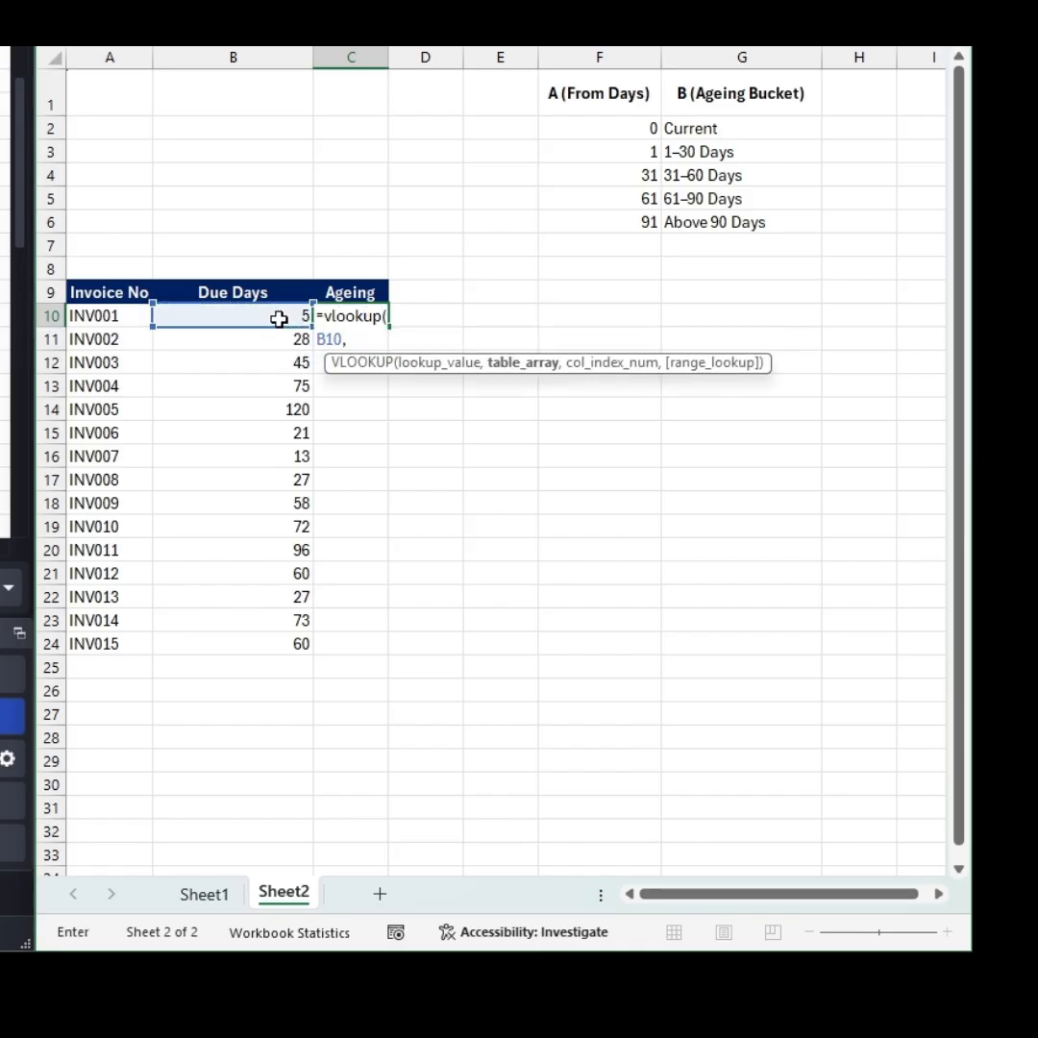
pyautogui.moveTo(639, 136); pyautogui.dragTo(706, 225)
pyautogui.press('F4')
pyautogui.write(',')
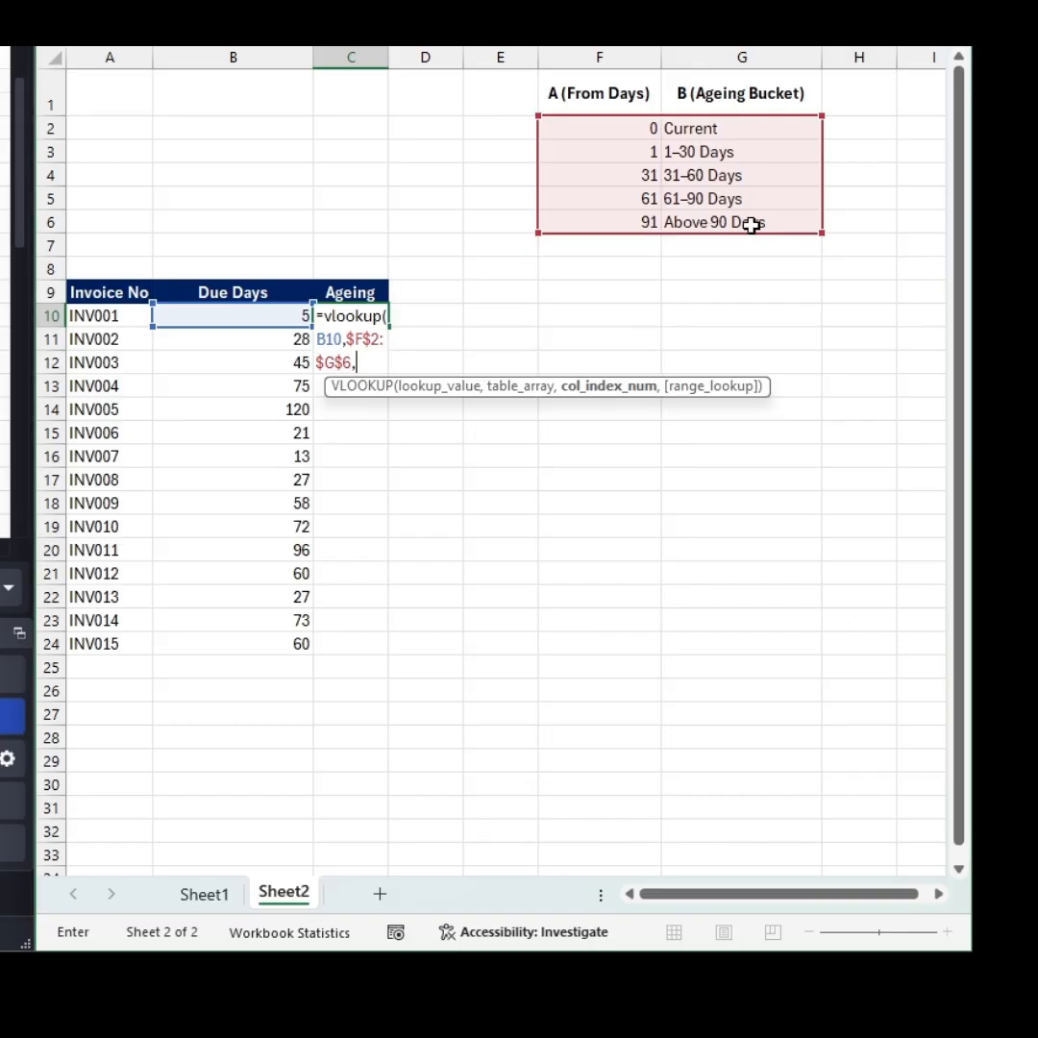
pyautogui.write('2,')
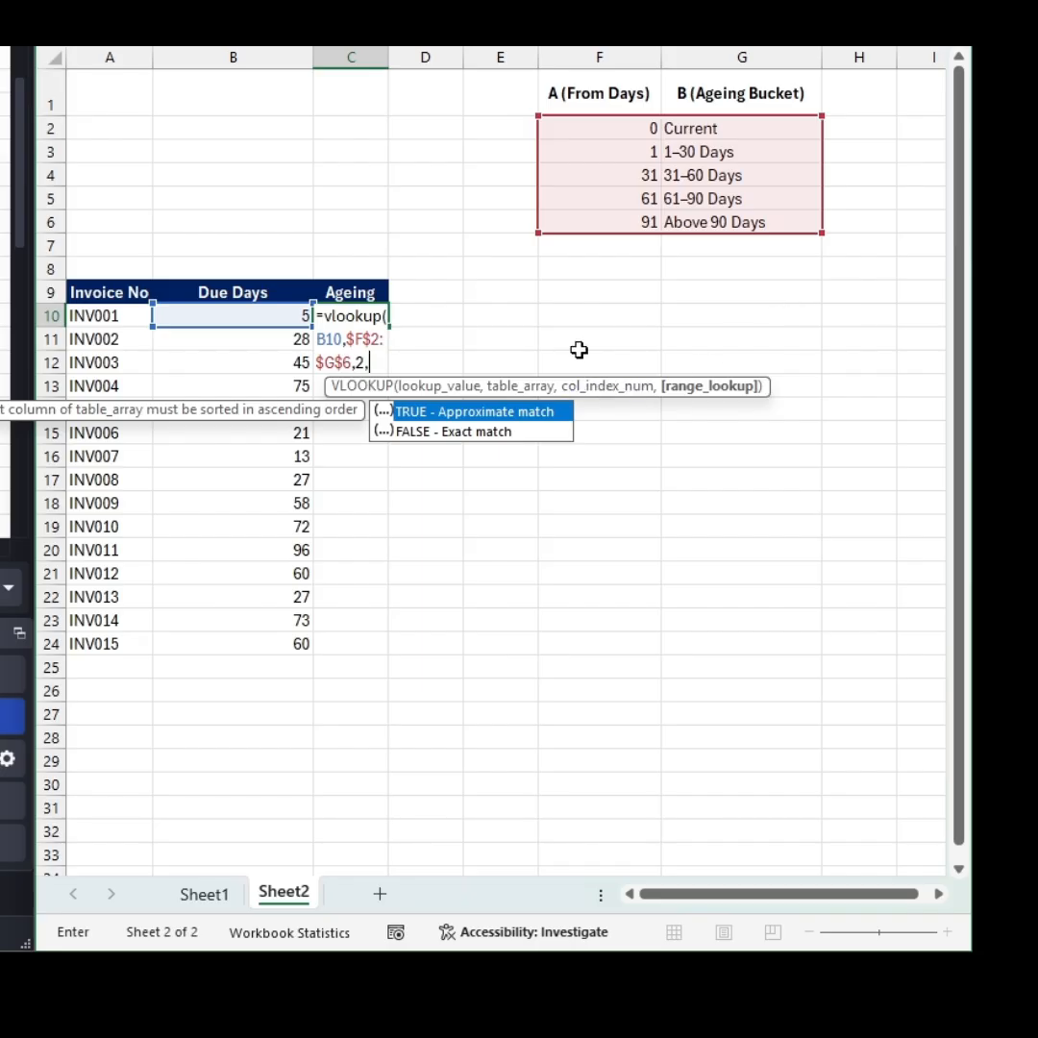
pyautogui.write('1)')
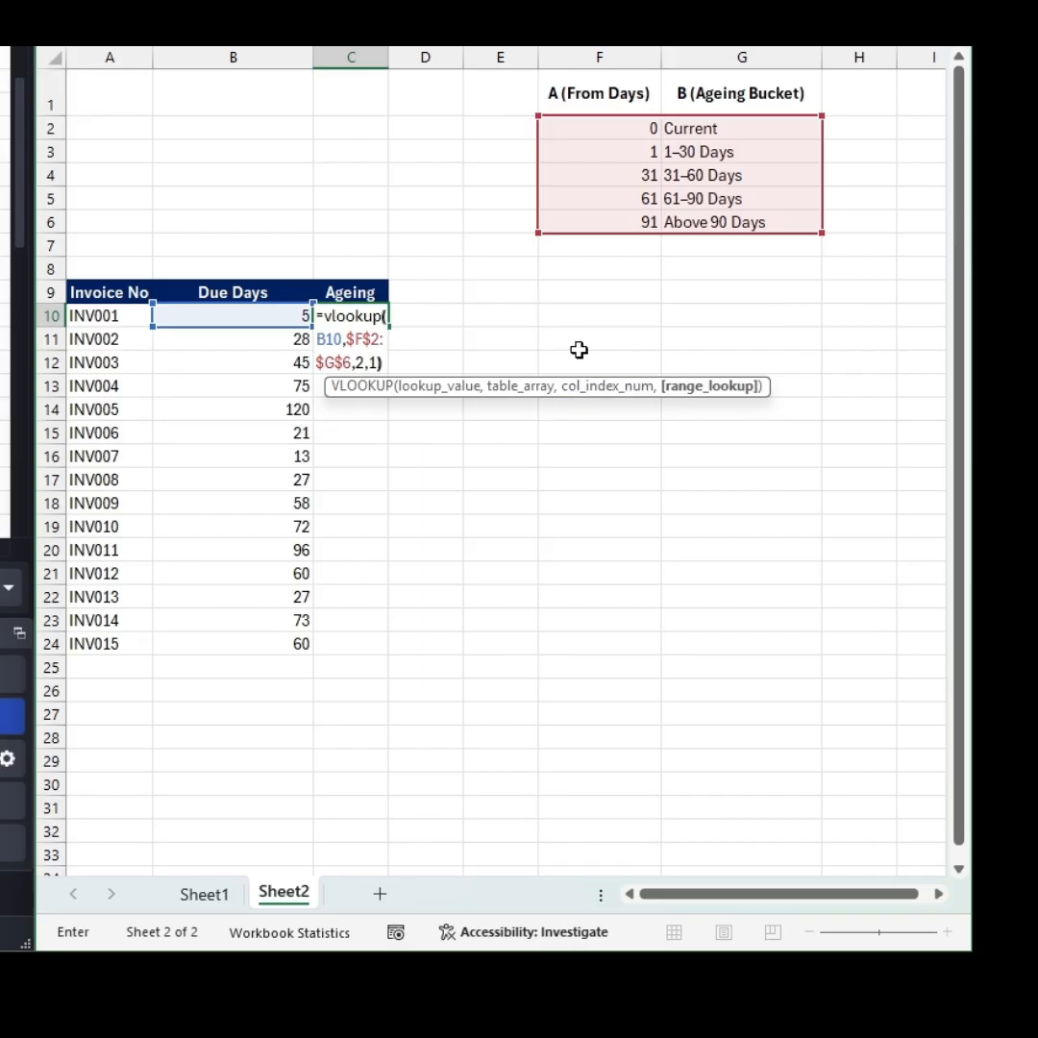
pyautogui.press('Return')
# Fill the ageing formula from C10 down through C24 and widen column C so each bucket label fits on one line
pyautogui.hotkey('shift', 'Down')
pyautogui.hotkey('shift', 'Down')
pyautogui.hotkey('shift', 'Down')
pyautogui.hotkey('shift', 'Down')
pyautogui.hotkey('shift', 'Down')
pyautogui.hotkey('shift', 'Down')
pyautogui.hotkey('shift', 'Down')
pyautogui.hotkey('shift', 'Down')
pyautogui.hotkey('shift', 'Down')
pyautogui.hotkey('shift', 'Down')
pyautogui.hotkey('shift', 'Down')
pyautogui.hotkey('shift', 'Down')
pyautogui.hotkey('shift', 'Down')
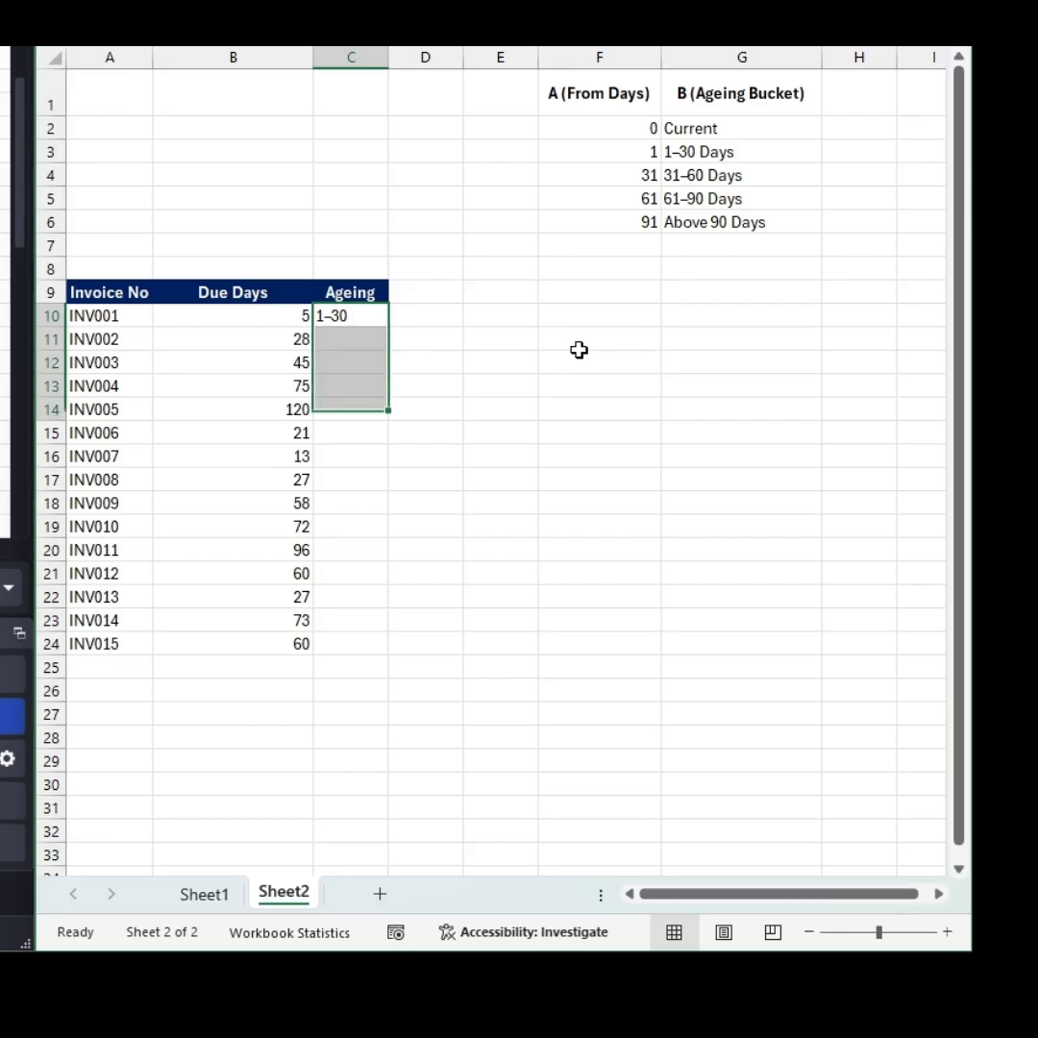
pyautogui.hotkey('ctrl', 'd')
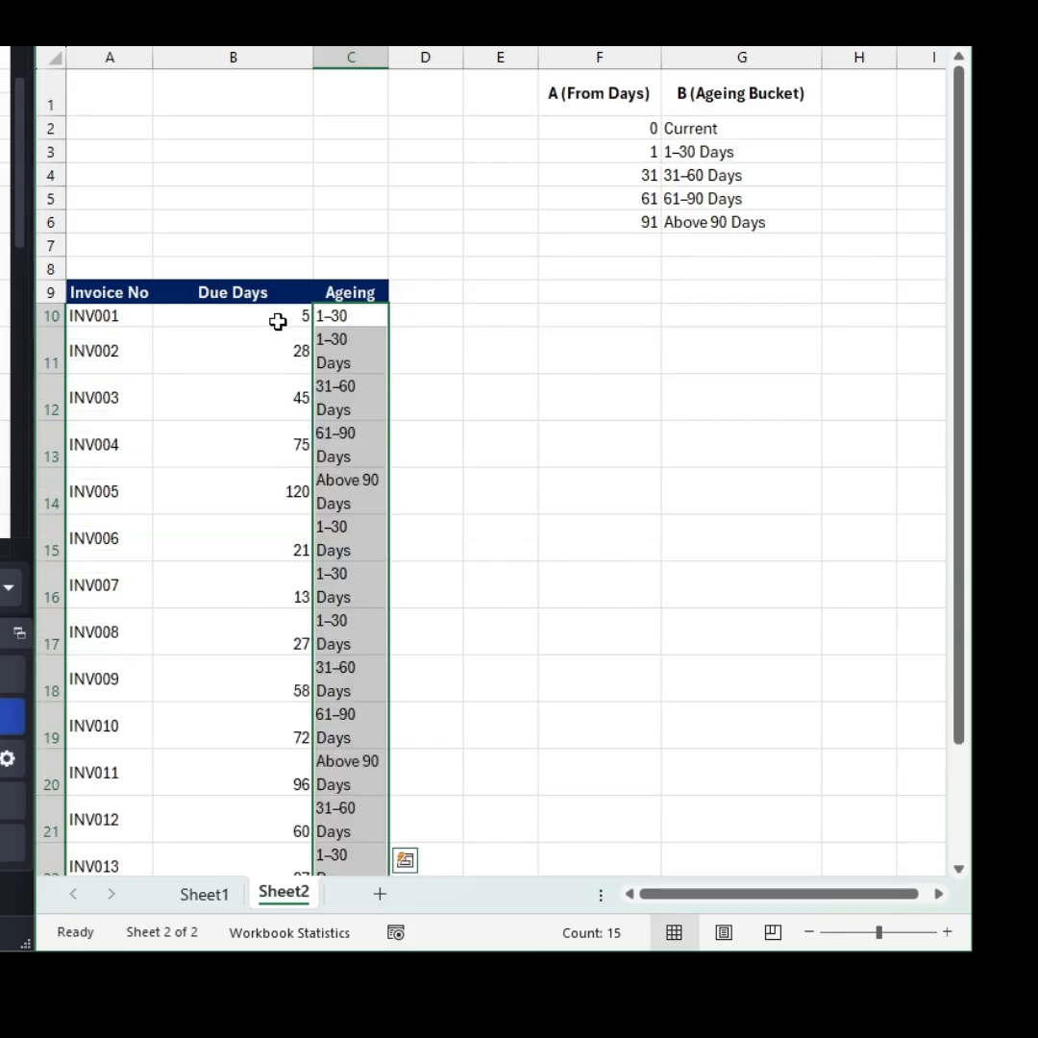
pyautogui.moveTo(394, 60); pyautogui.dragTo(461, 56)
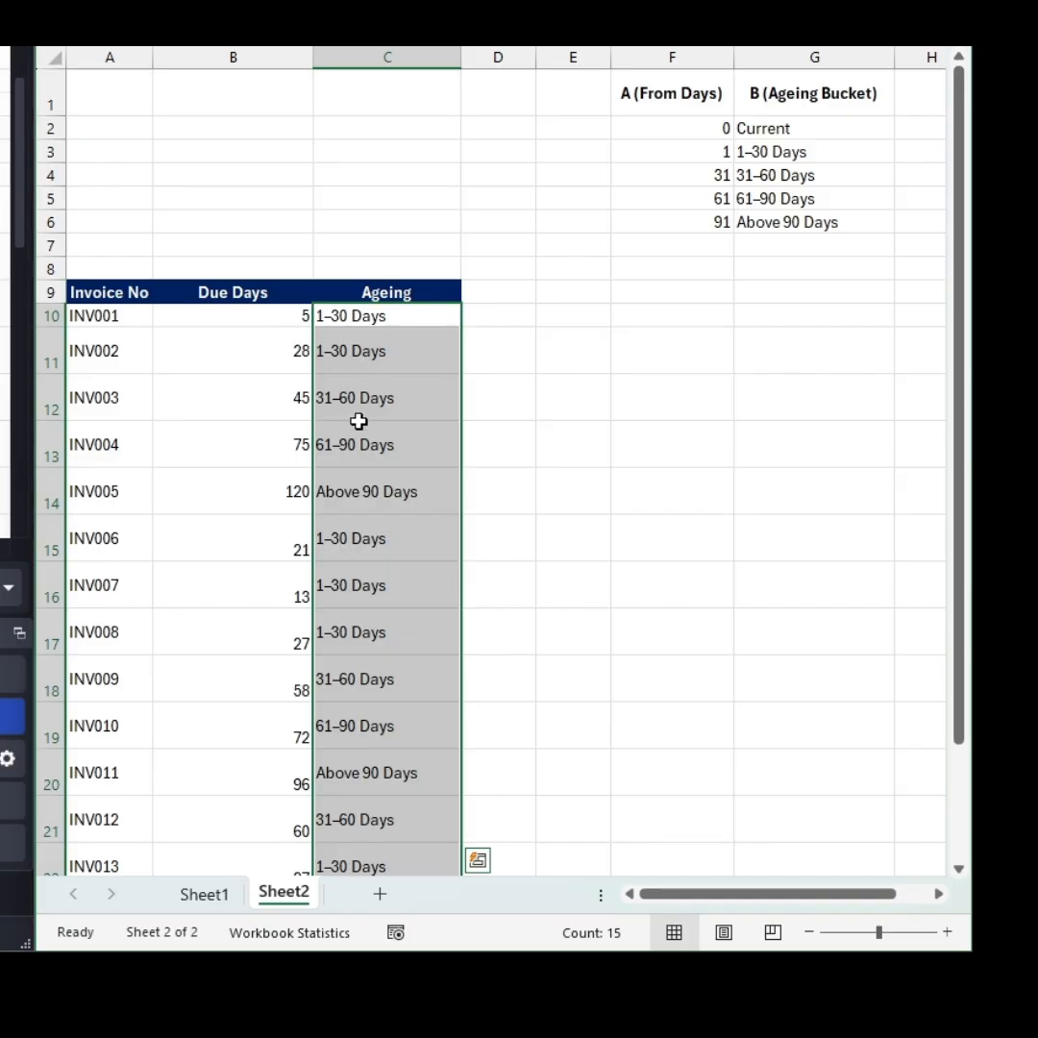
# Review the due days and ageing buckets across the invoice table A9:C24
pyautogui.click(291, 409)
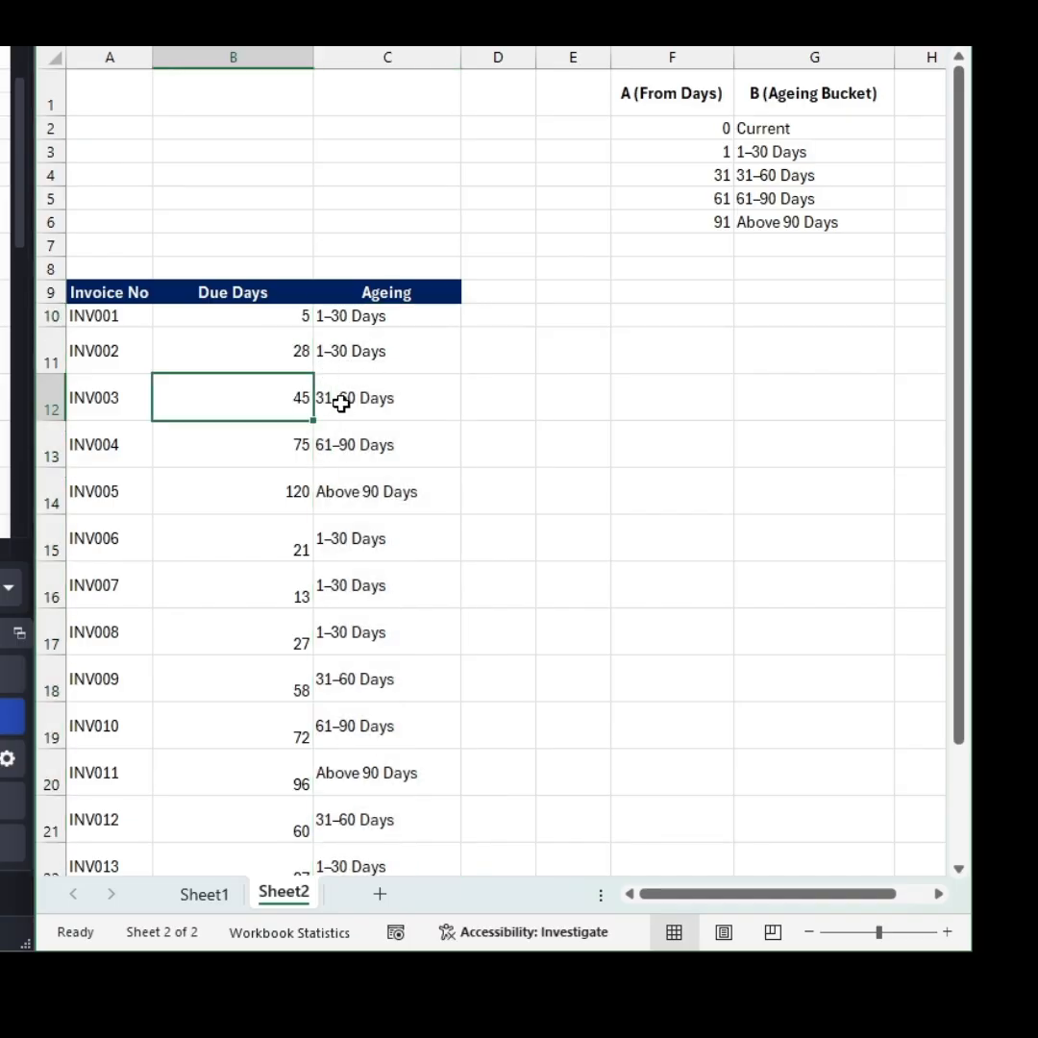
pyautogui.click(93, 293)
pyautogui.hotkey('ctrl', 'shift', 'Down')
pyautogui.hotkey('ctrl', 'shift', 'Right')
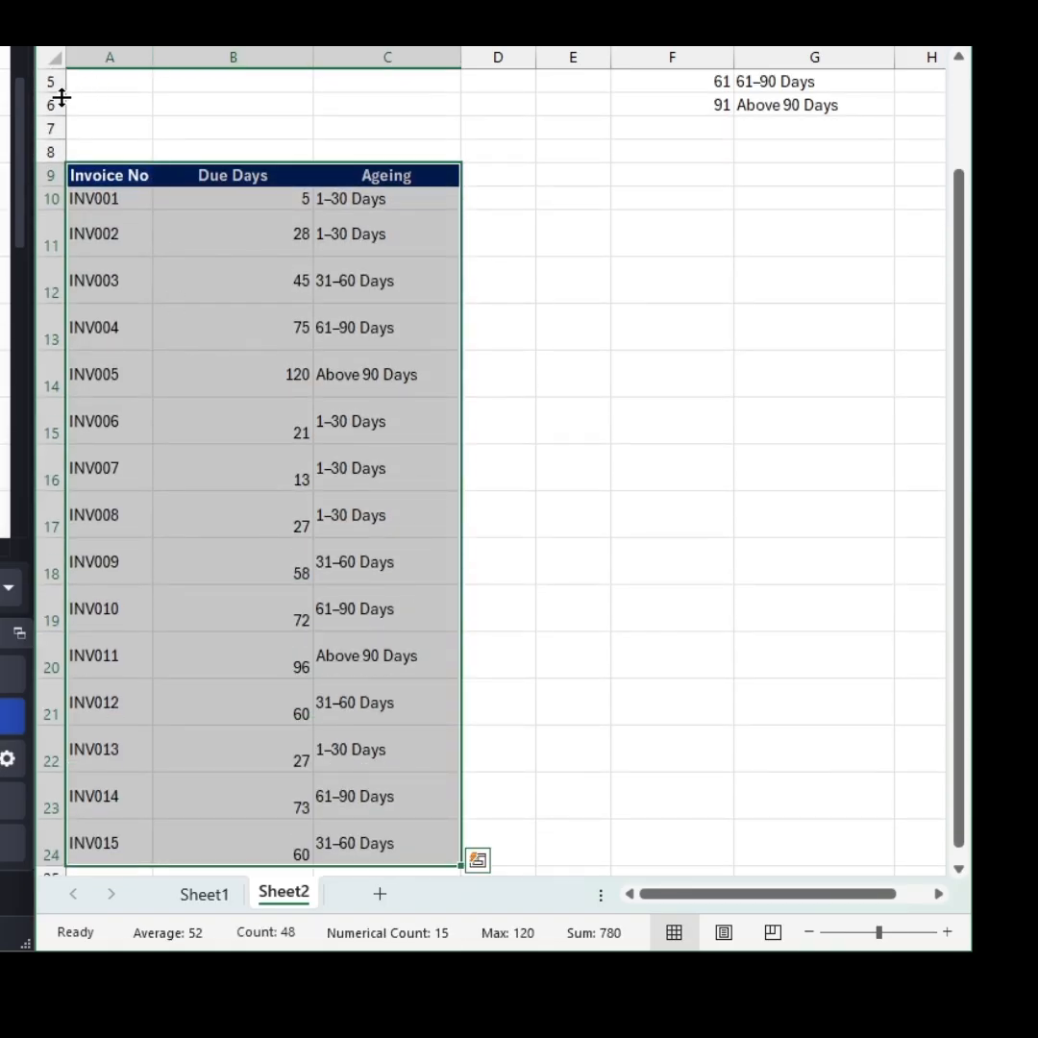
# Create a PivotTable from the invoice table A9:C24, placed on the existing worksheet at F12
pyautogui.click(631, 298)
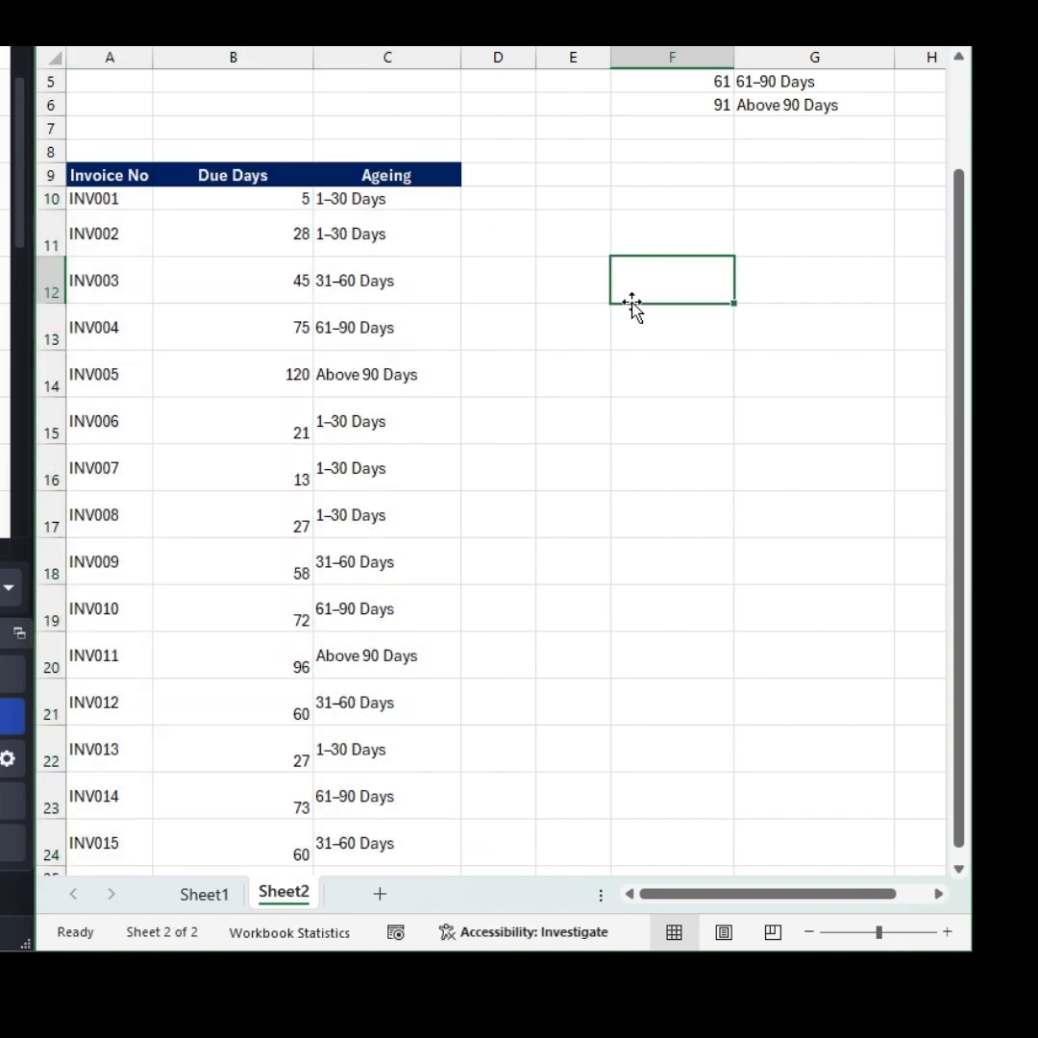
pyautogui.hotkey('alt', 'd')
pyautogui.press('p')
pyautogui.press('Return')
pyautogui.hotkey('ctrl', 'Left')
pyautogui.hotkey('ctrl', 'Left')
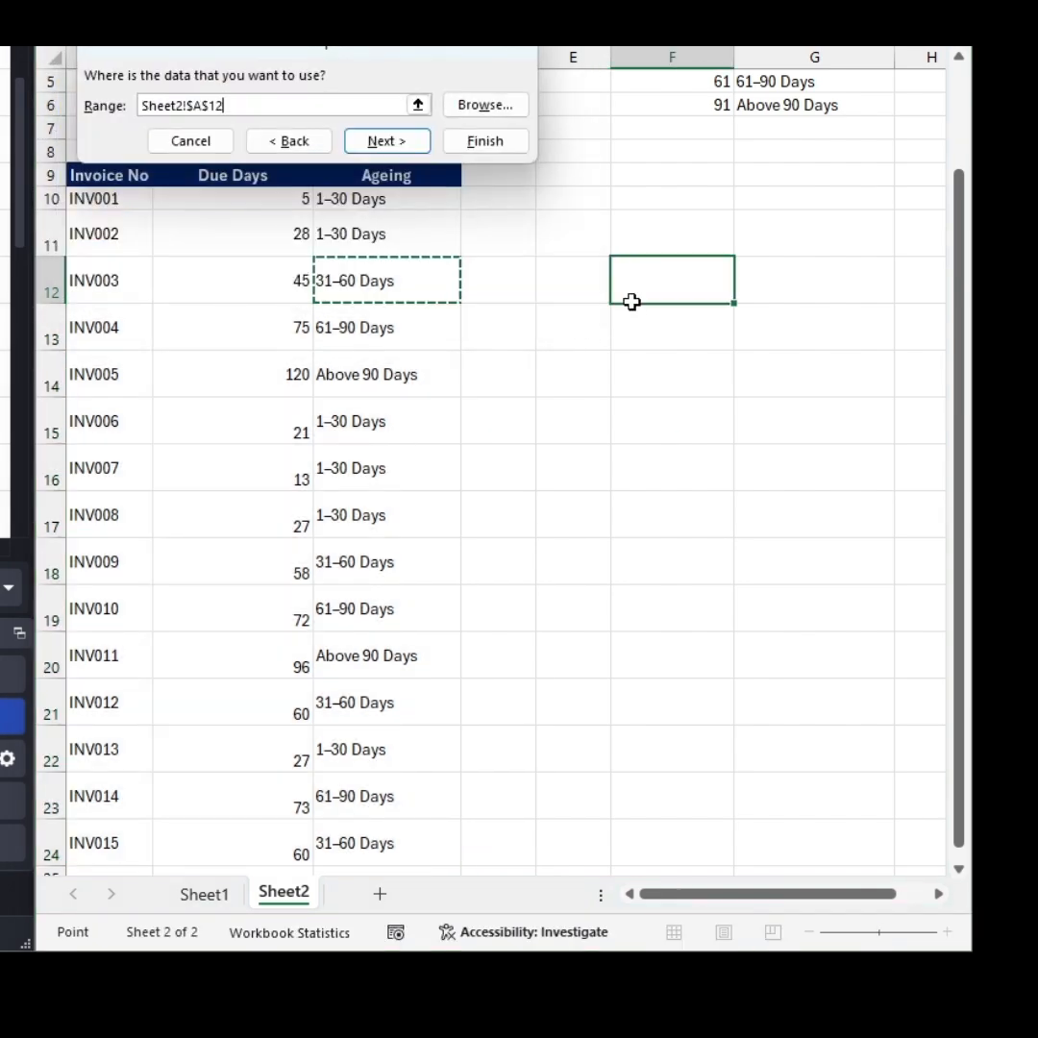
pyautogui.hotkey('ctrl', 'Up')
pyautogui.hotkey('ctrl', 'shift', 'Right')
pyautogui.hotkey('ctrl', 'shift', 'Down')
pyautogui.press('Return')
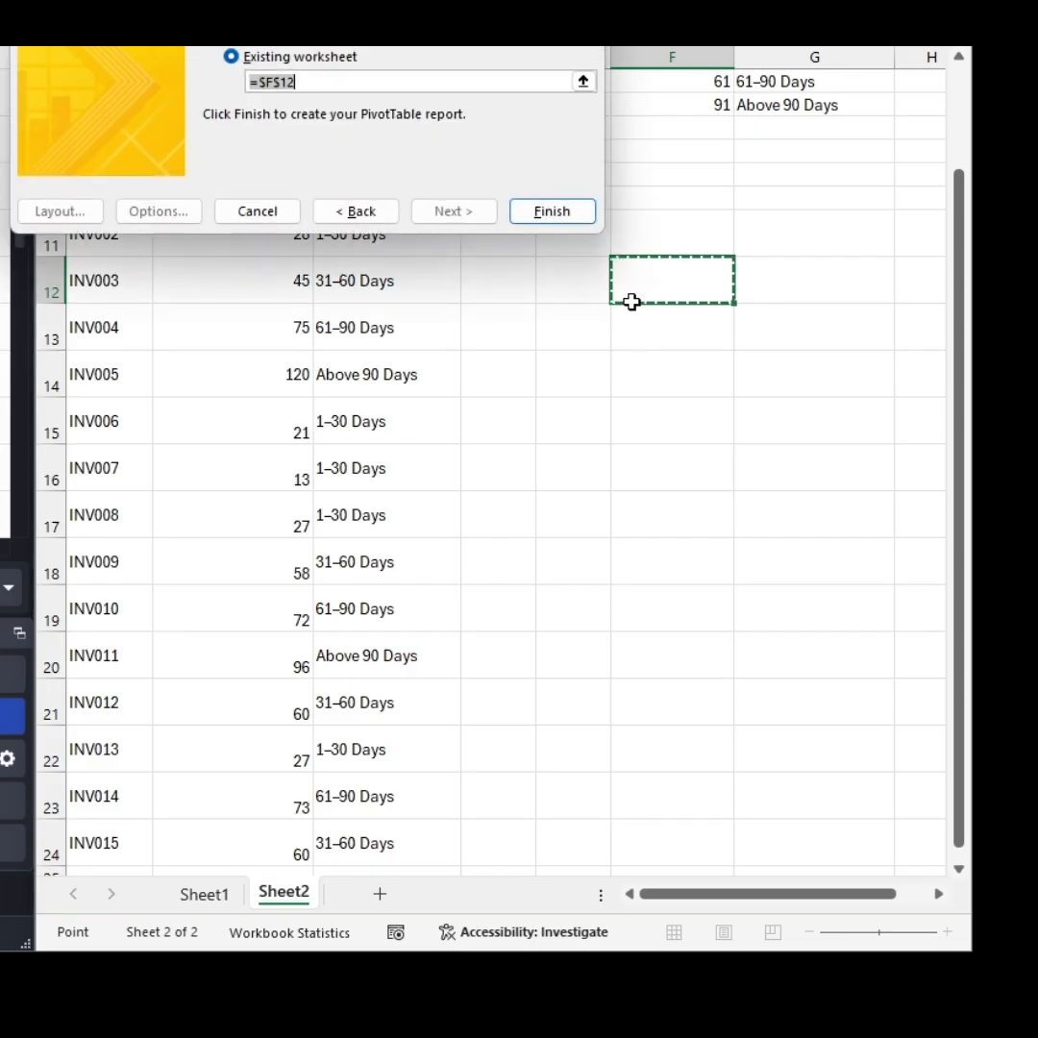
pyautogui.click(541, 210)
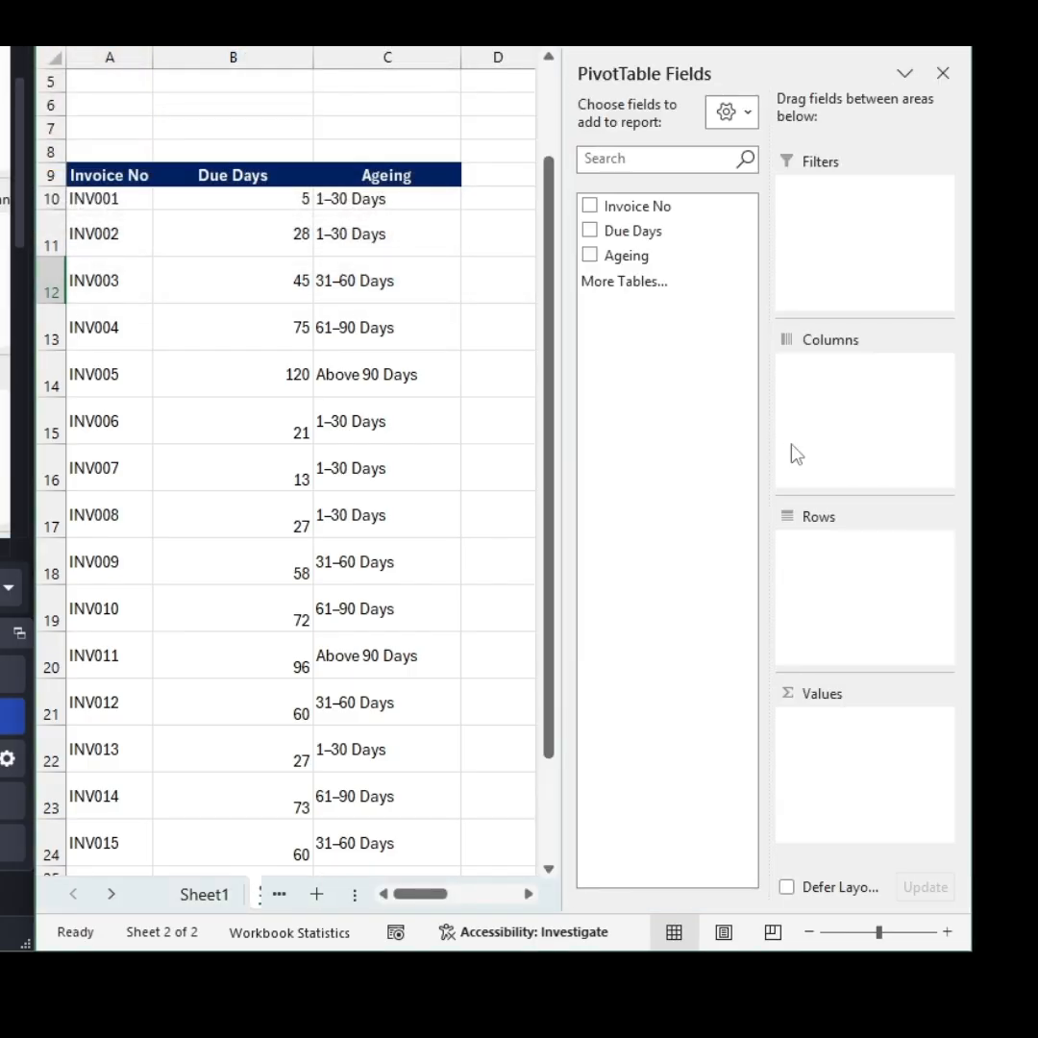
# Put Ageing in the PivotTable's rows and the count of Invoice No in its values
pyautogui.moveTo(669, 253); pyautogui.dragTo(825, 560)
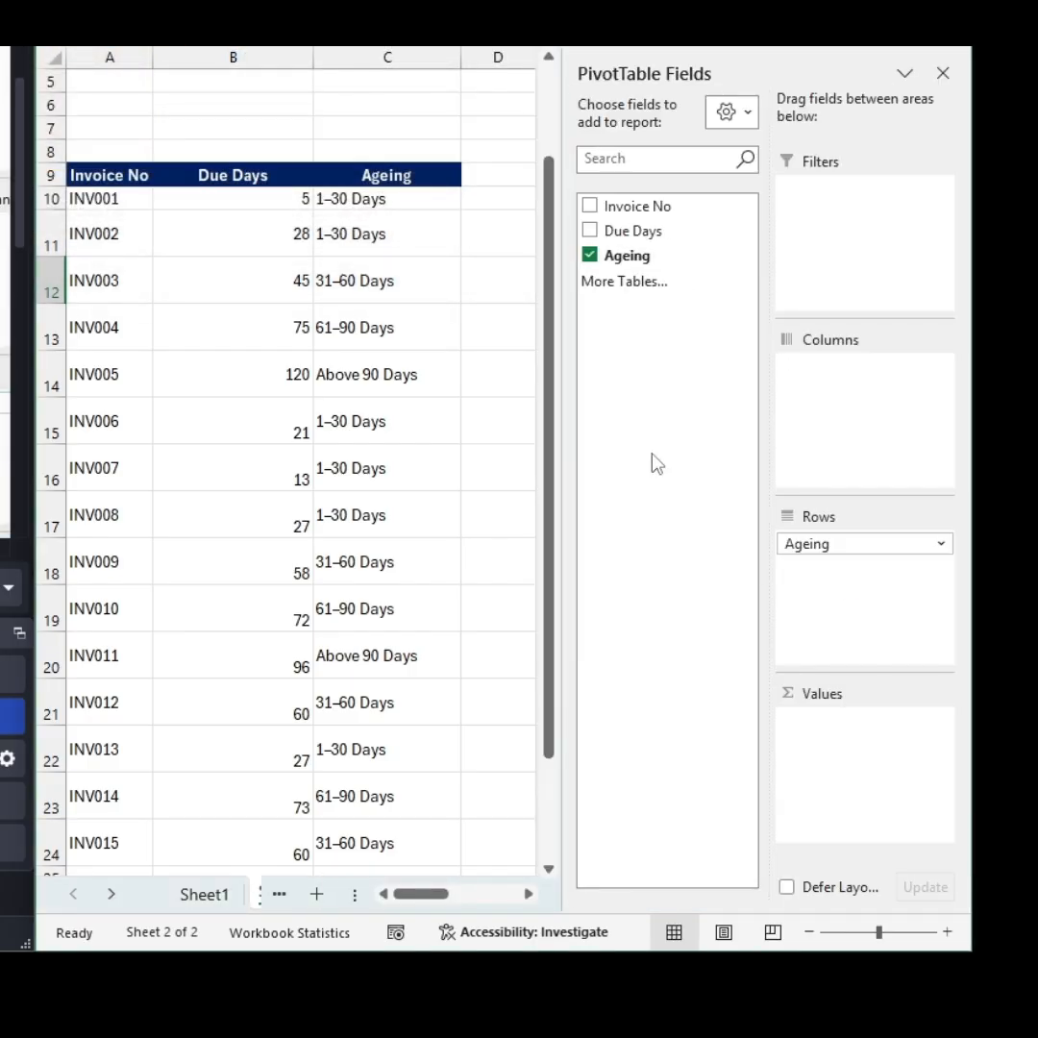
pyautogui.moveTo(660, 207); pyautogui.dragTo(839, 730)
pyautogui.moveTo(423, 894); pyautogui.dragTo(490, 892)
pyautogui.click(325, 665)
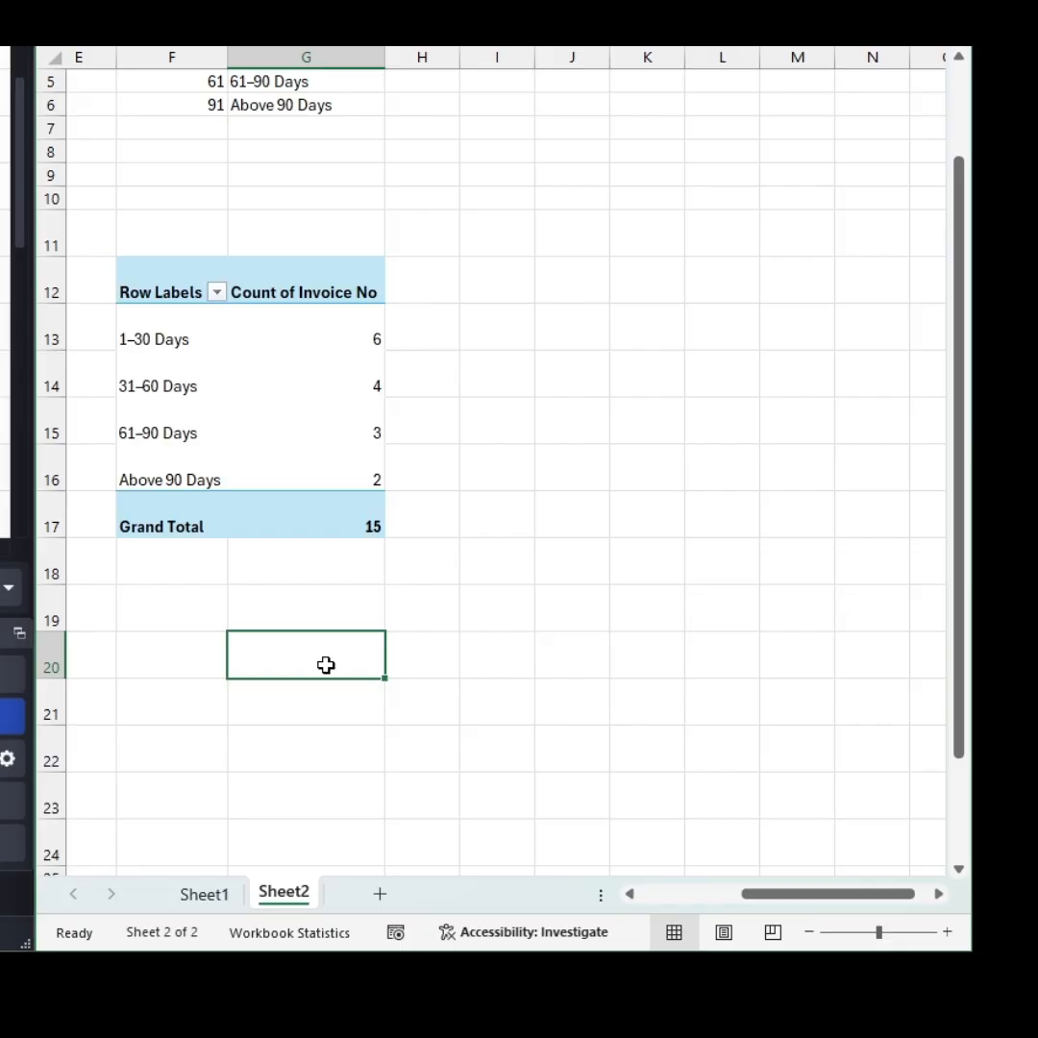
# Examine the PivotTable's invoice count for each ageing bucket
pyautogui.click(251, 480)
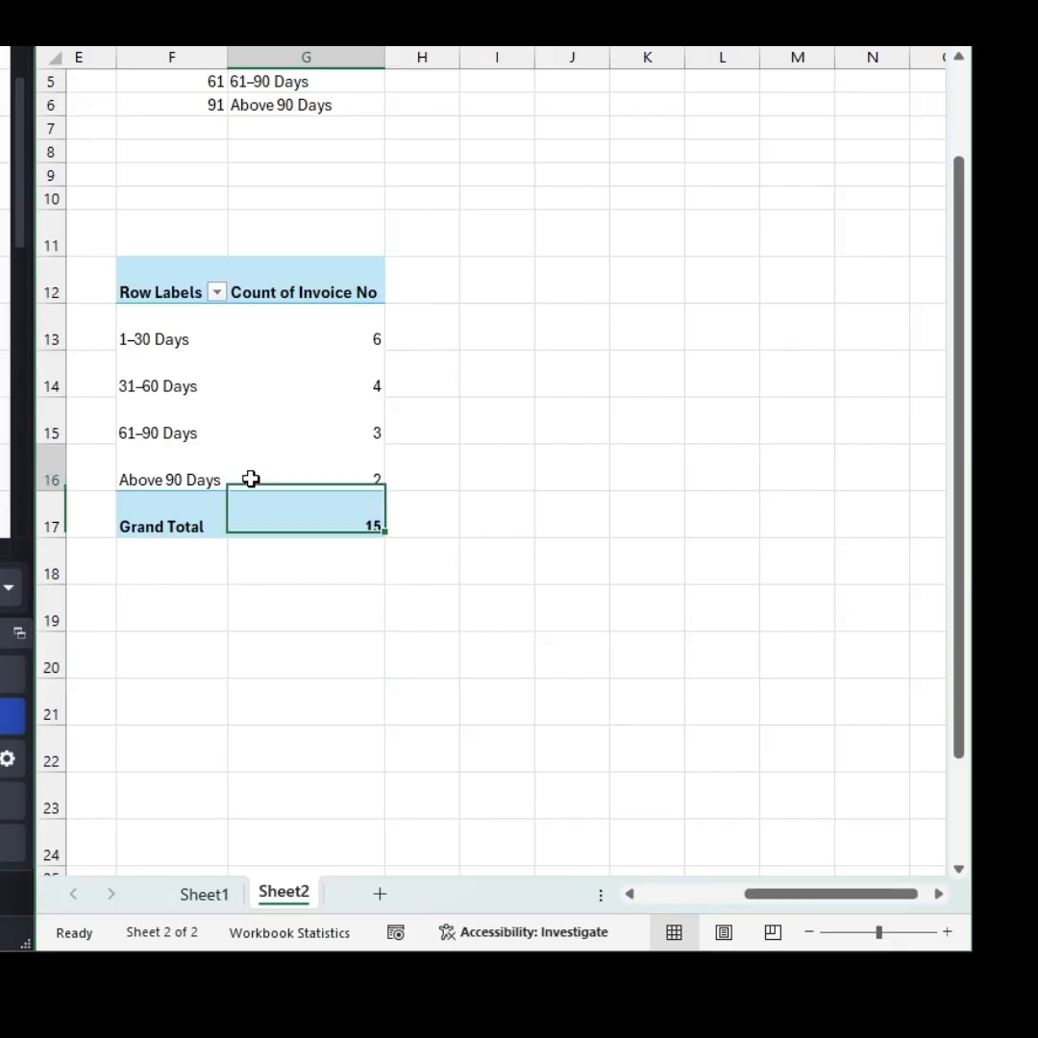
pyautogui.click(165, 454)
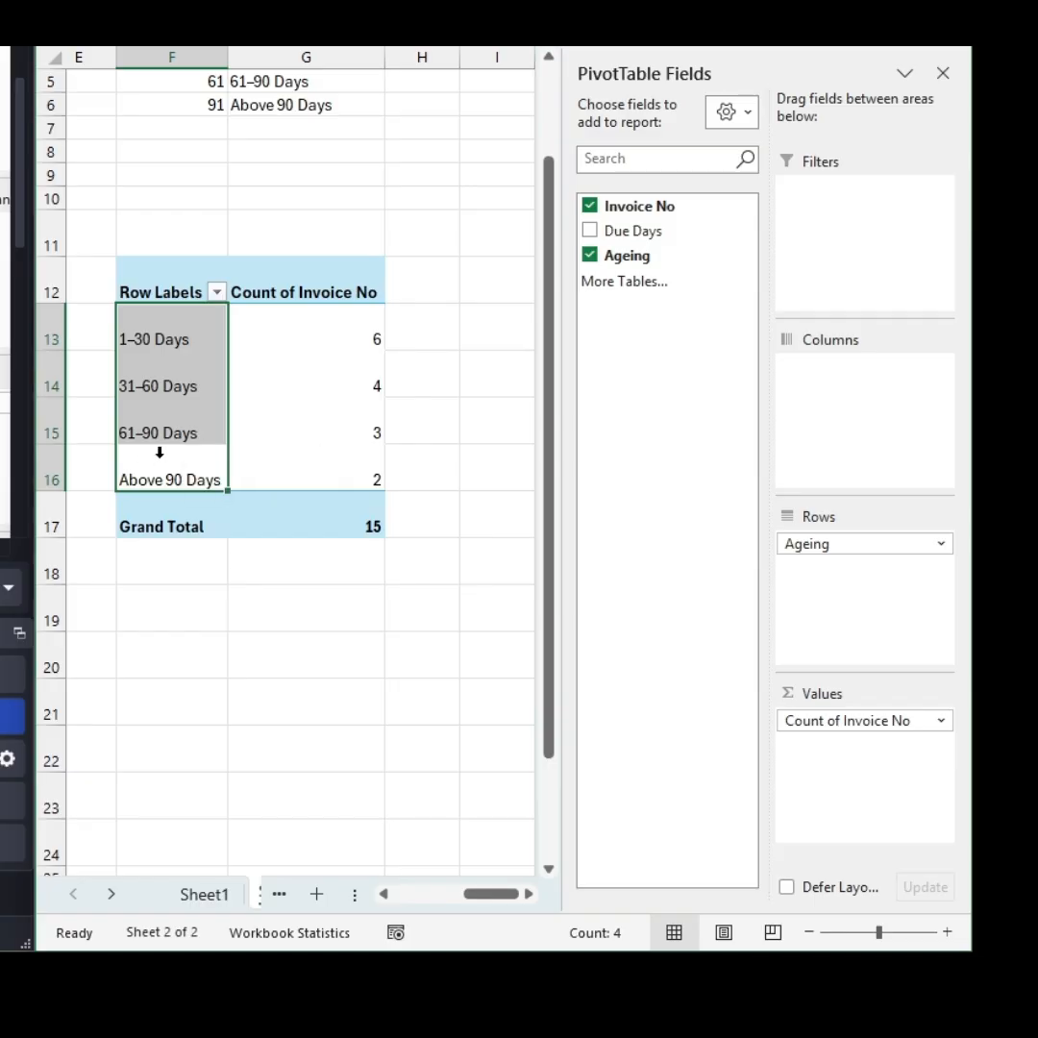
pyautogui.click(304, 452)
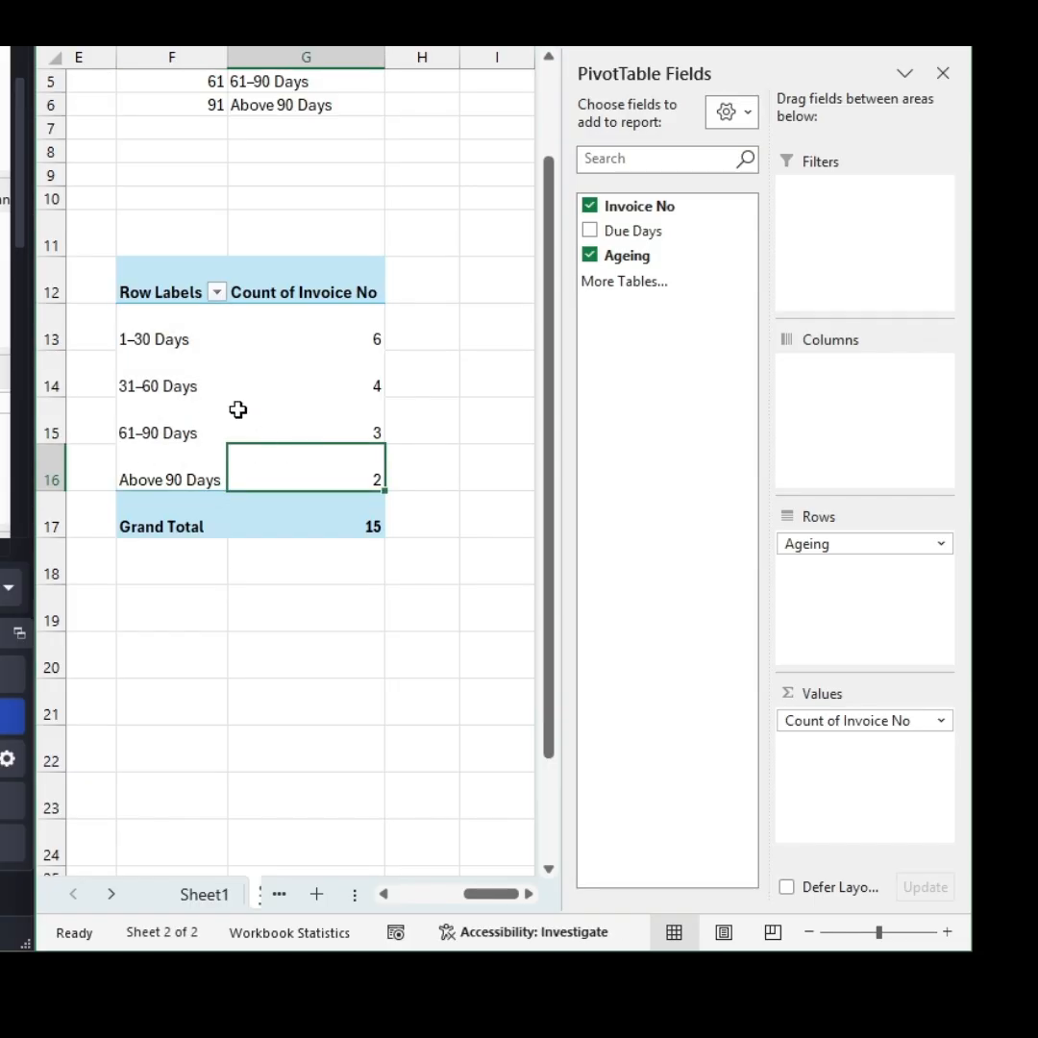
pyautogui.click(196, 386)
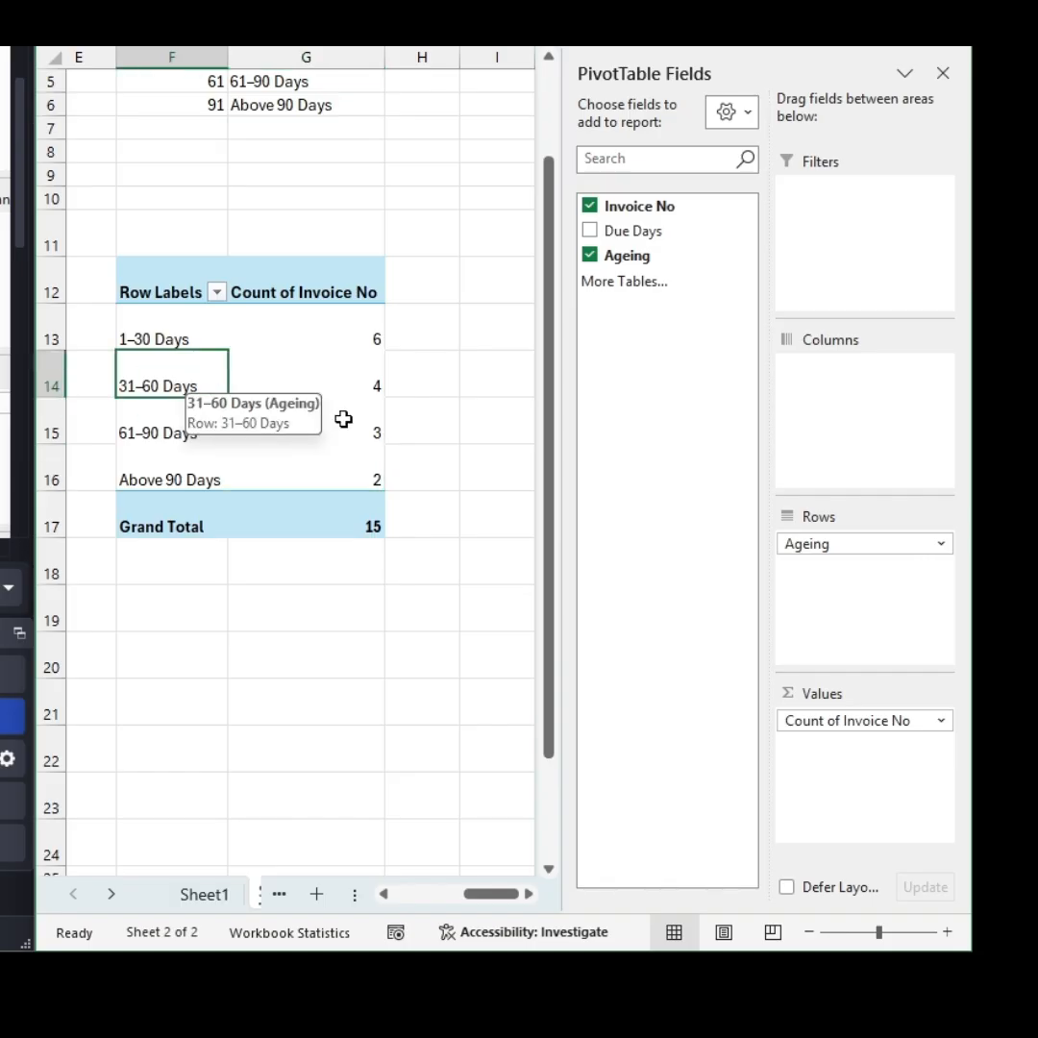
pyautogui.click(381, 388)
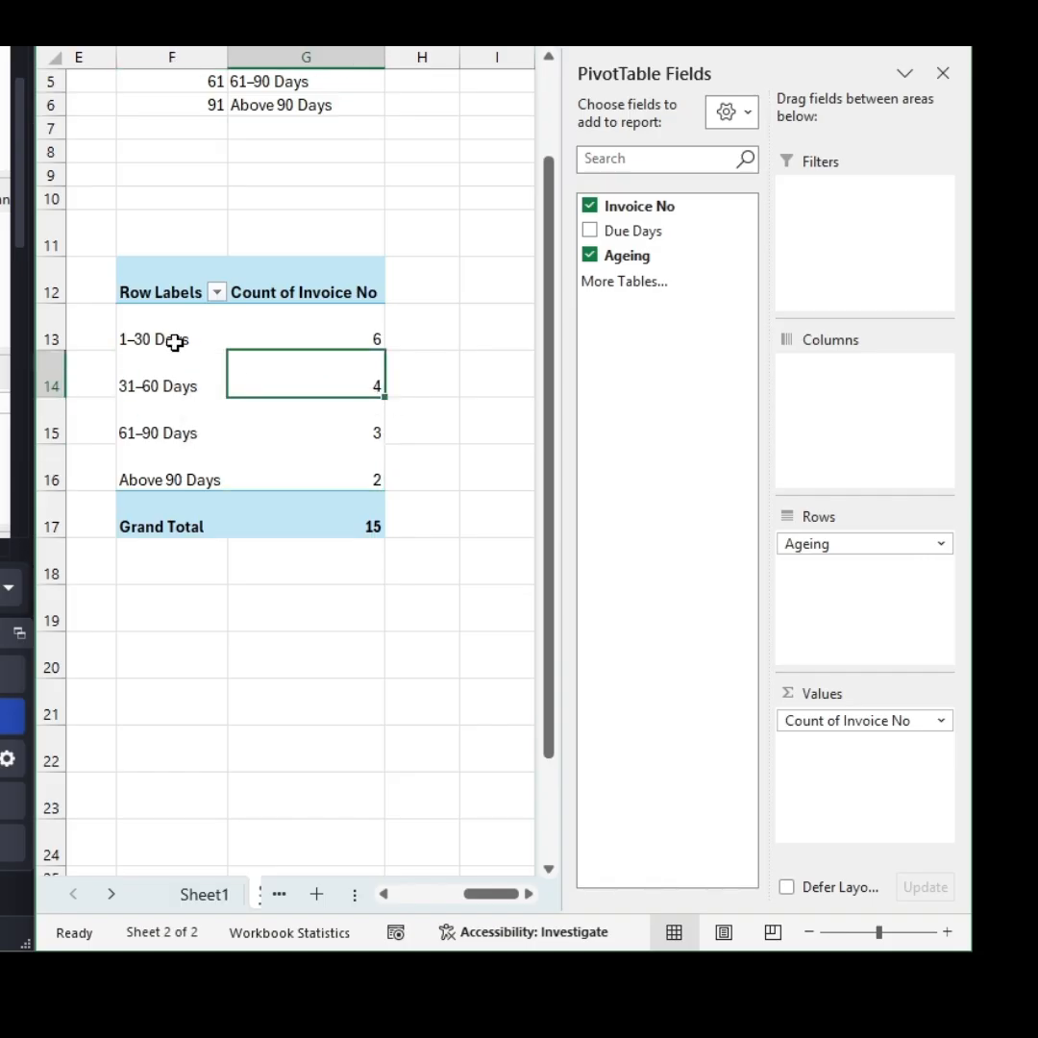
pyautogui.click(274, 336)
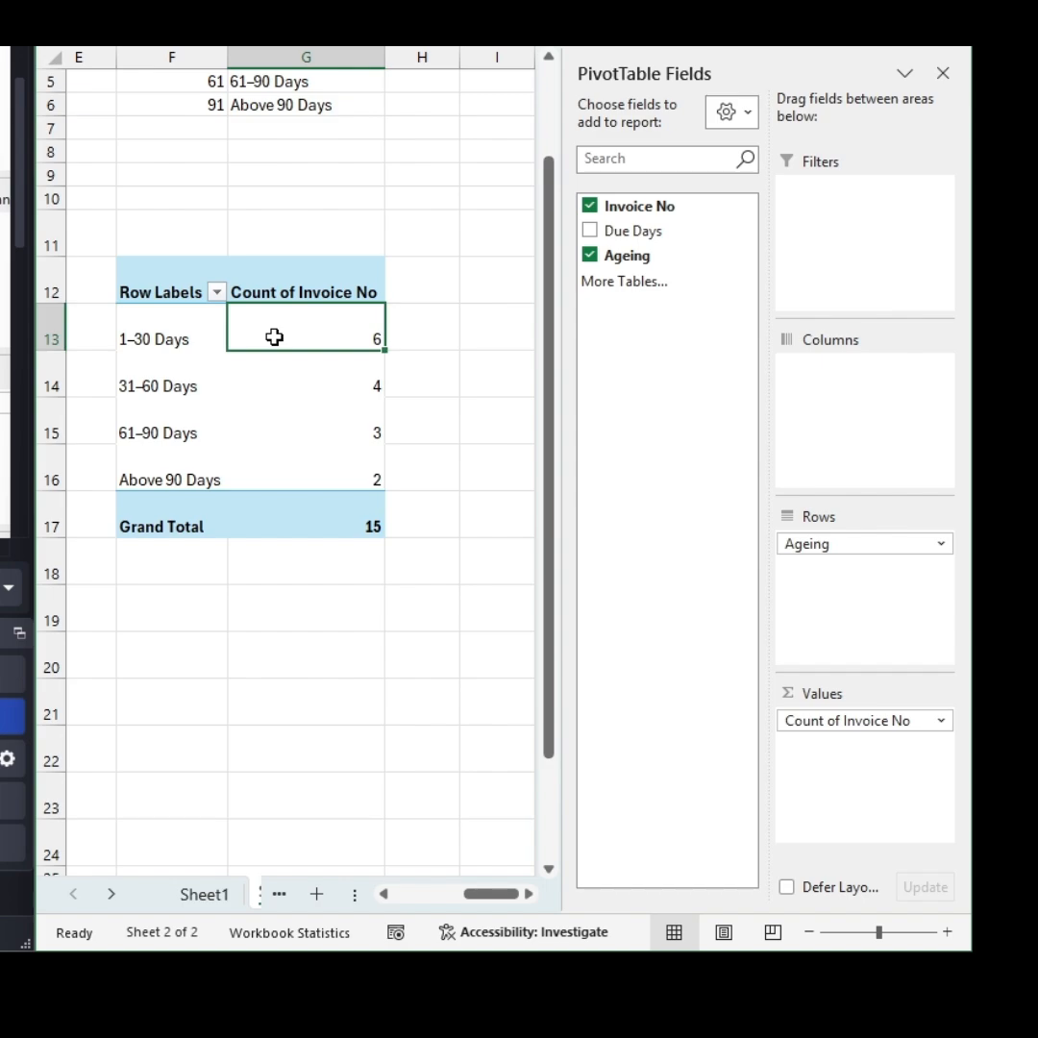
pyautogui.moveTo(274, 336)
# Widen column C of the invoice table further and AutoFit the height of all rows on Sheet2
pyautogui.press('Left')
pyautogui.press('Left')
pyautogui.press('Left')
pyautogui.press('Left')
pyautogui.press('Left')
pyautogui.press('Left')
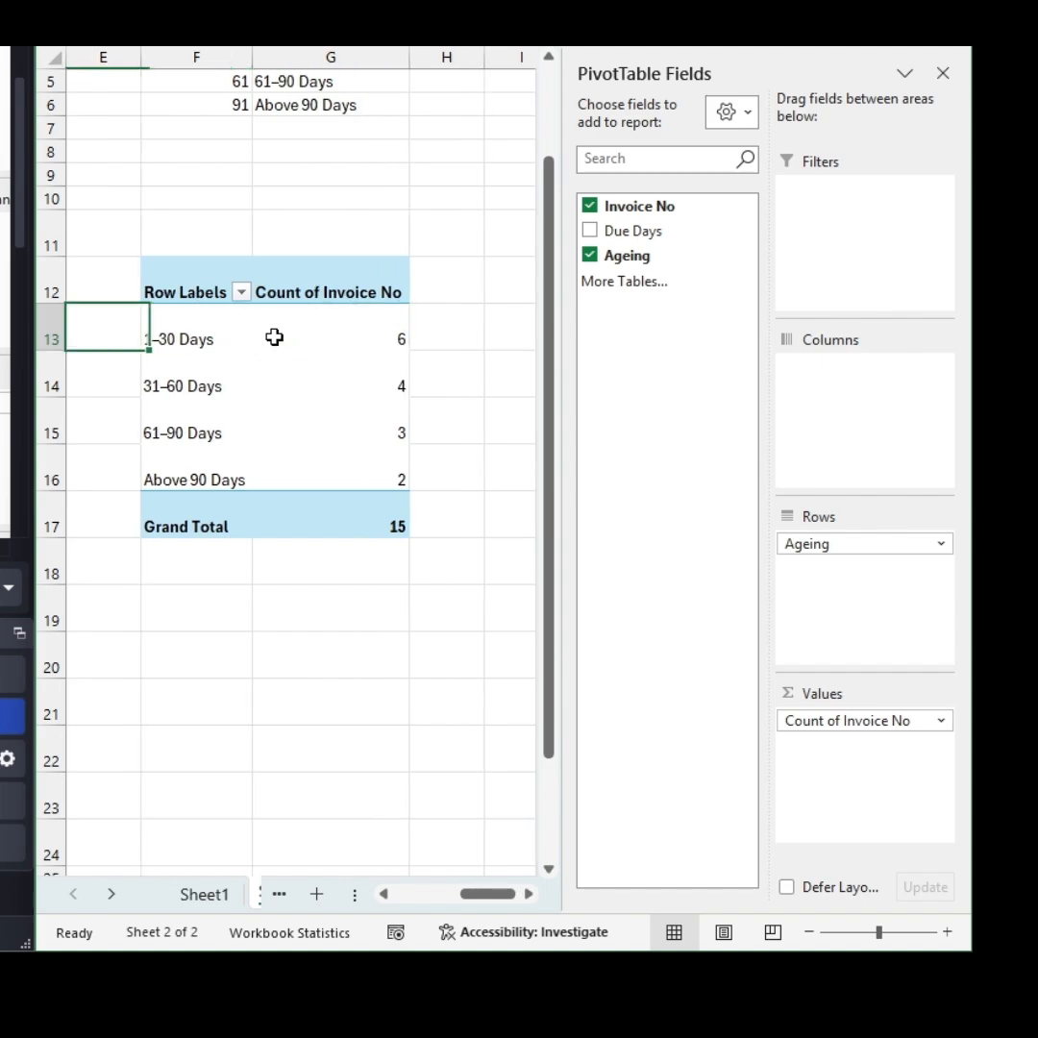
pyautogui.press('Right')
pyautogui.press('Right')
pyautogui.press('Right')
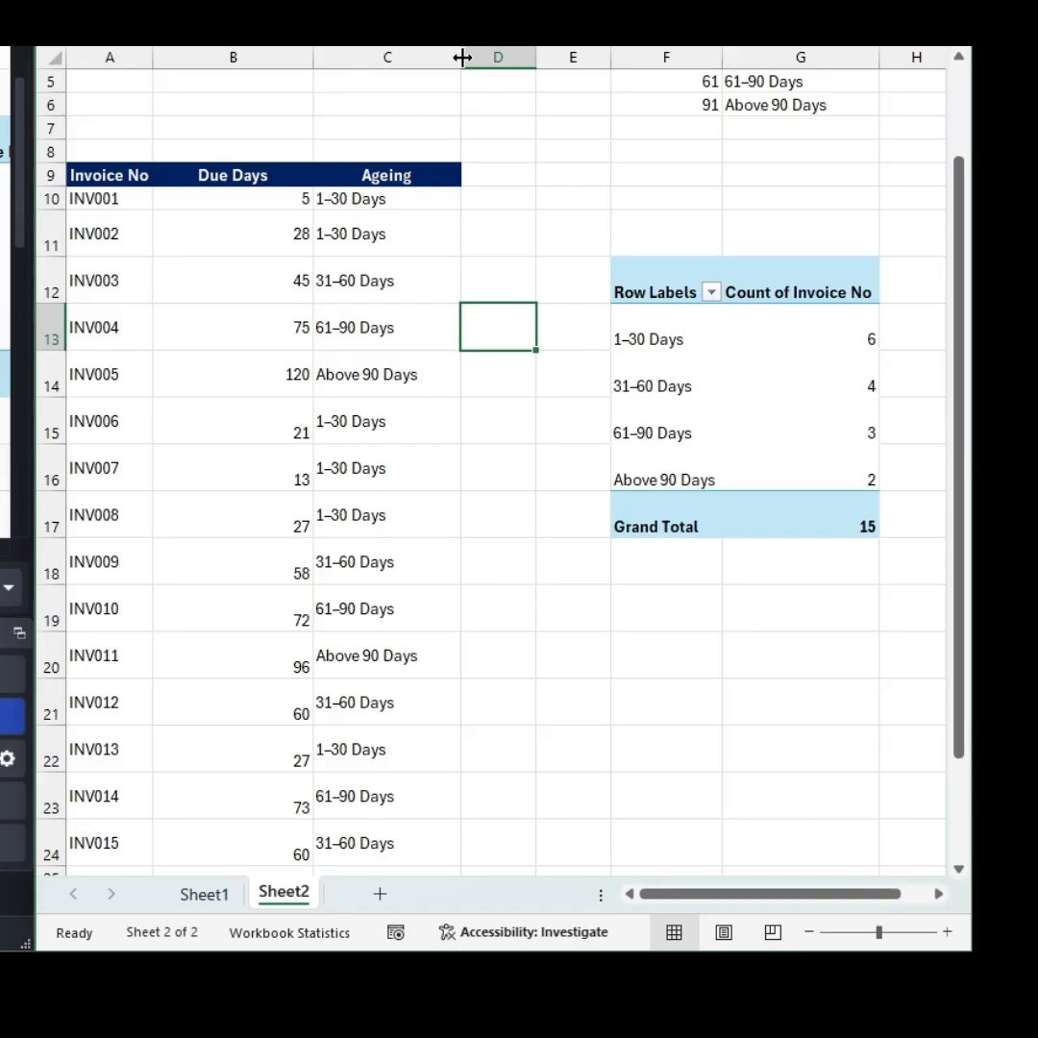
pyautogui.moveTo(462, 58); pyautogui.dragTo(507, 54)
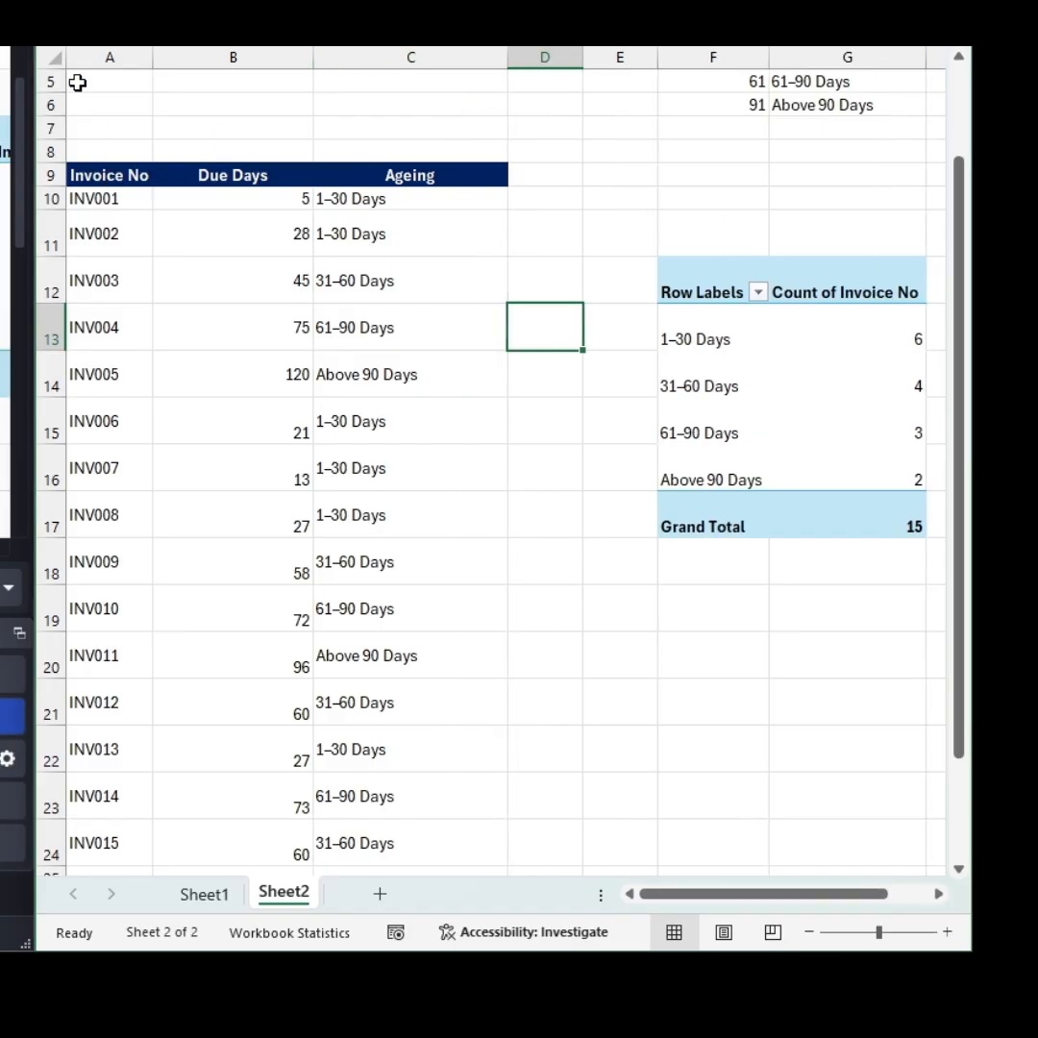
pyautogui.click(52, 57)
pyautogui.doubleClick(55, 116)
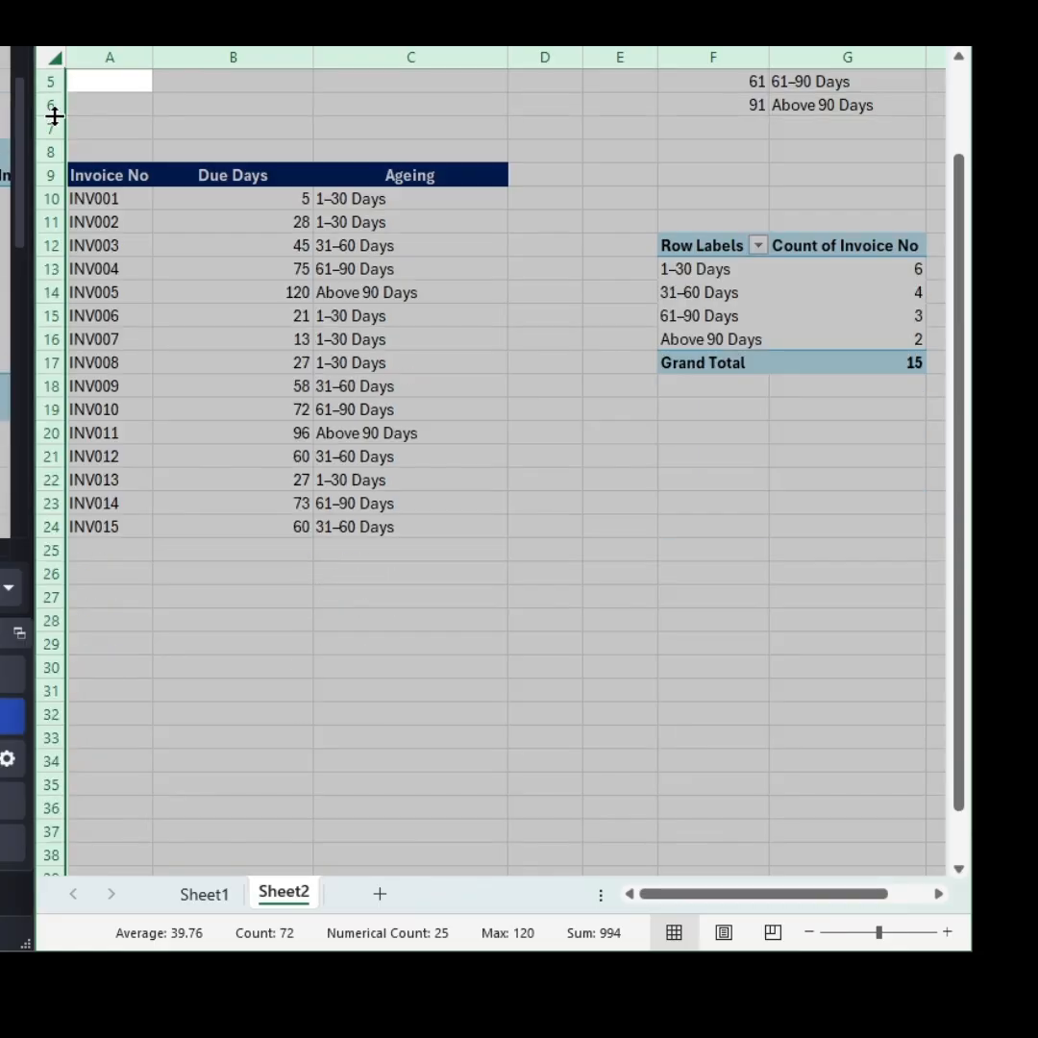
pyautogui.click(610, 498)
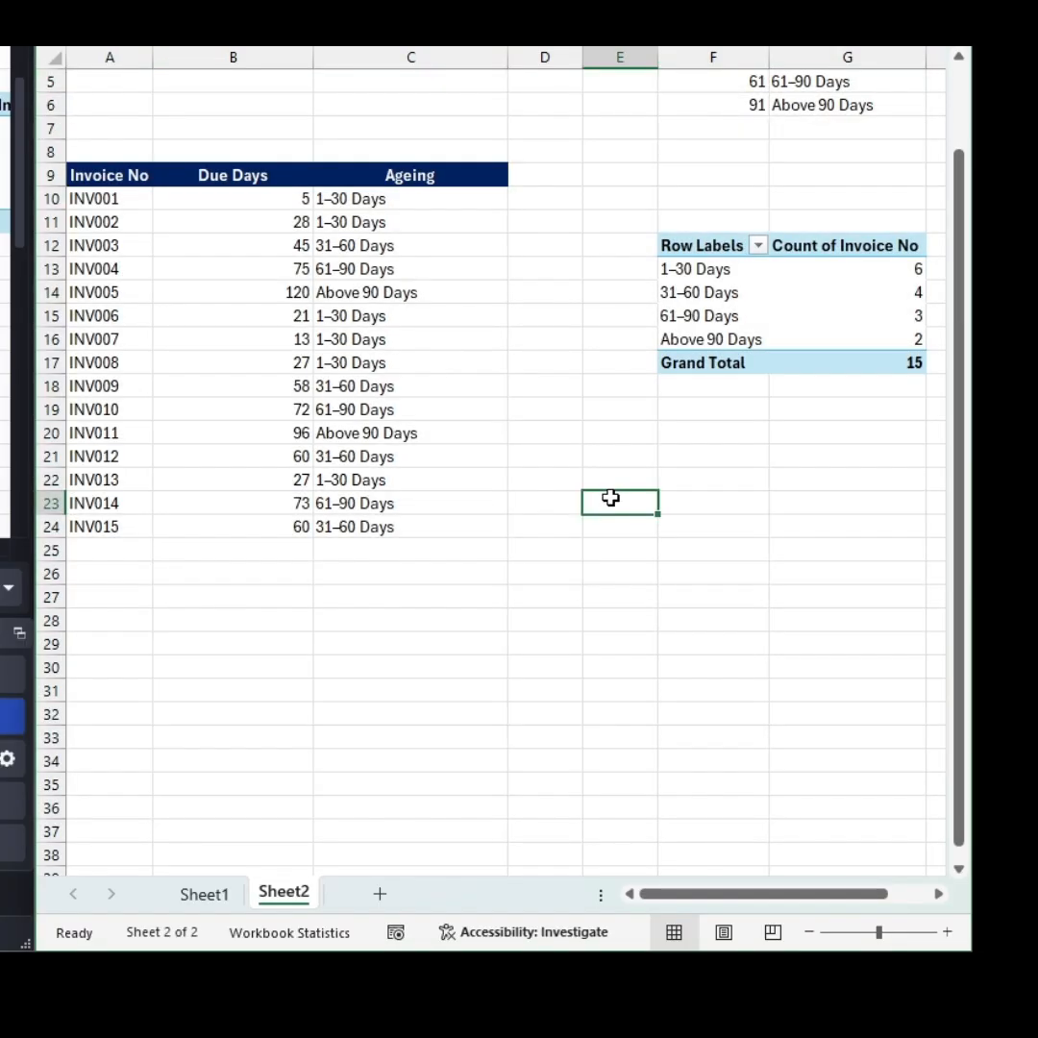
# Return to Sheet1 and examine the From and To columns of the slab table
pyautogui.hotkey('ctrl', 'Up')
pyautogui.hotkey('ctrl', 'pageup')
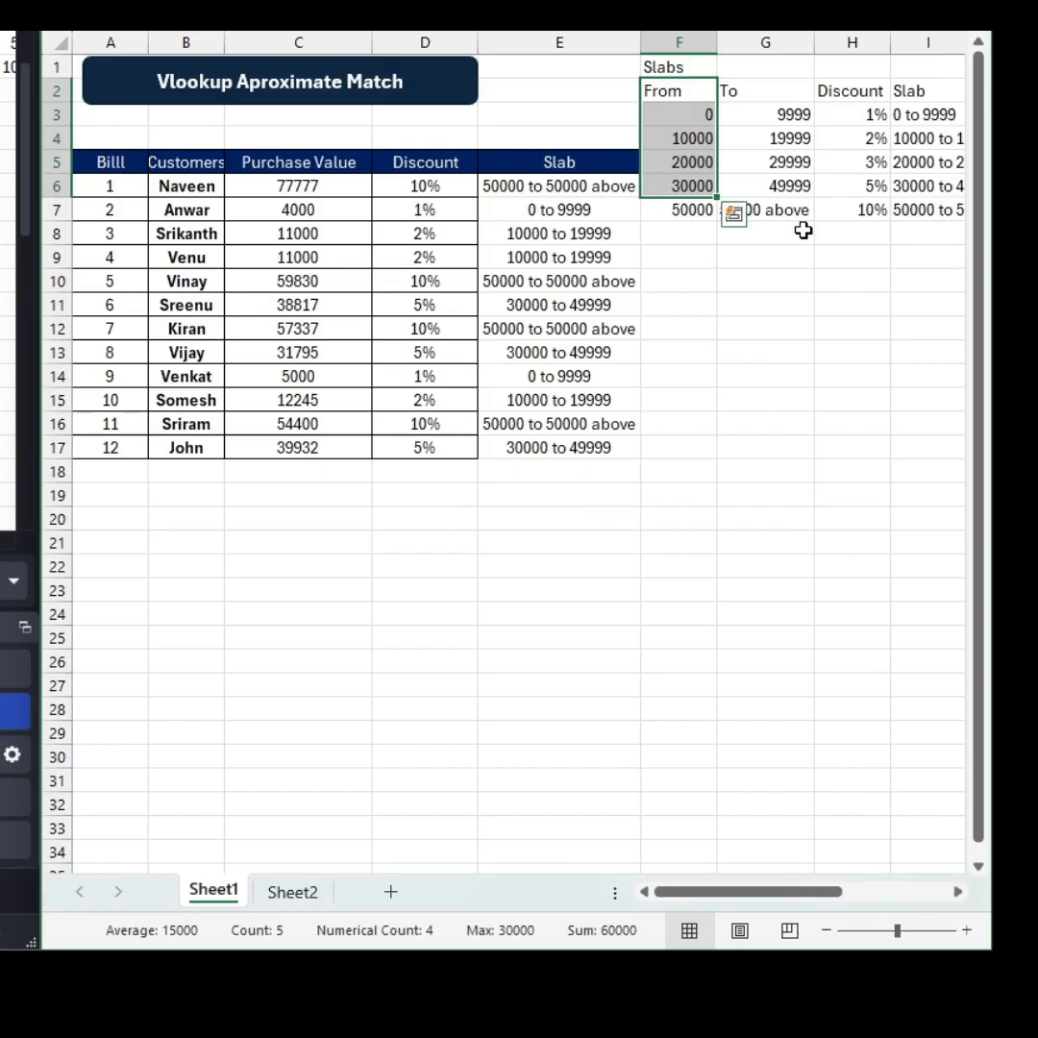
pyautogui.click(764, 281)
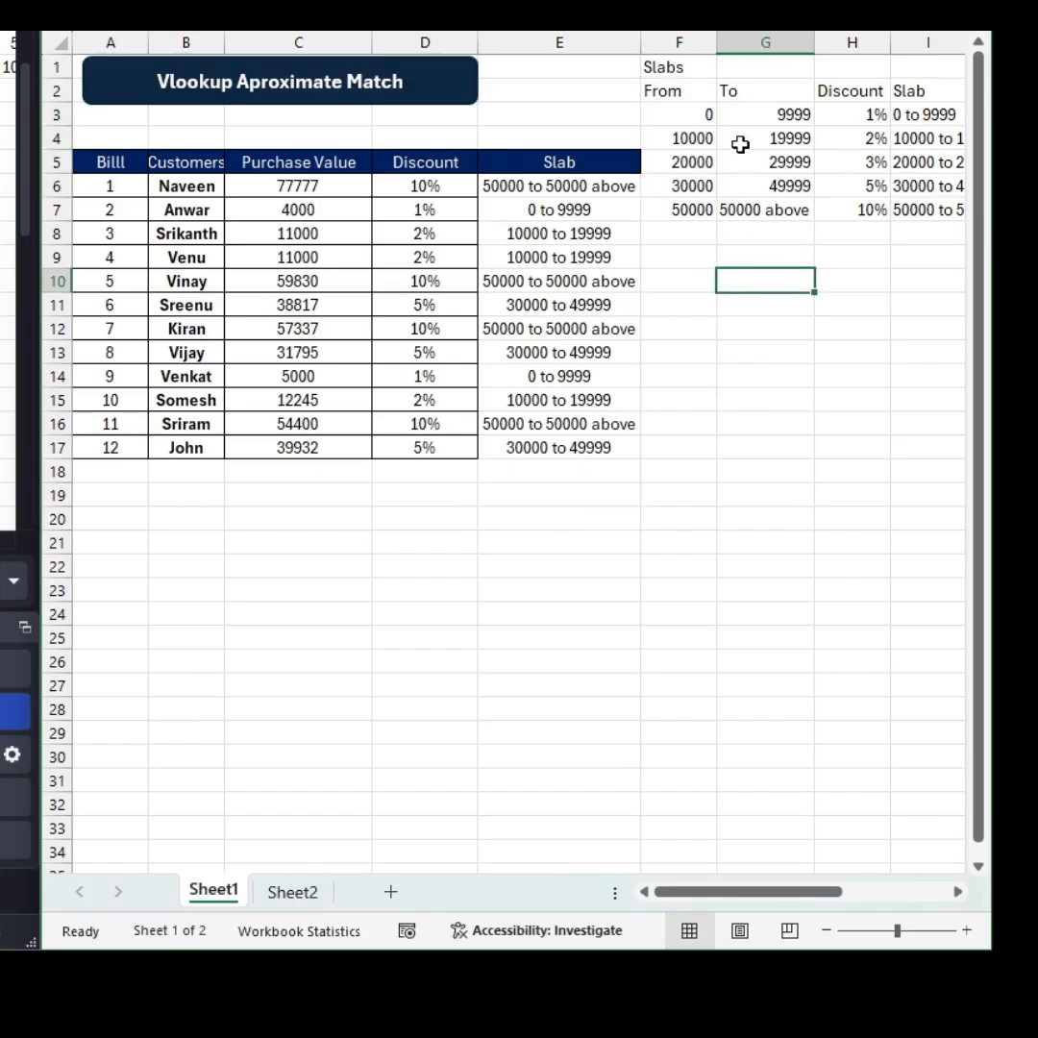
pyautogui.click(692, 97)
pyautogui.hotkey('shift', 'Right')
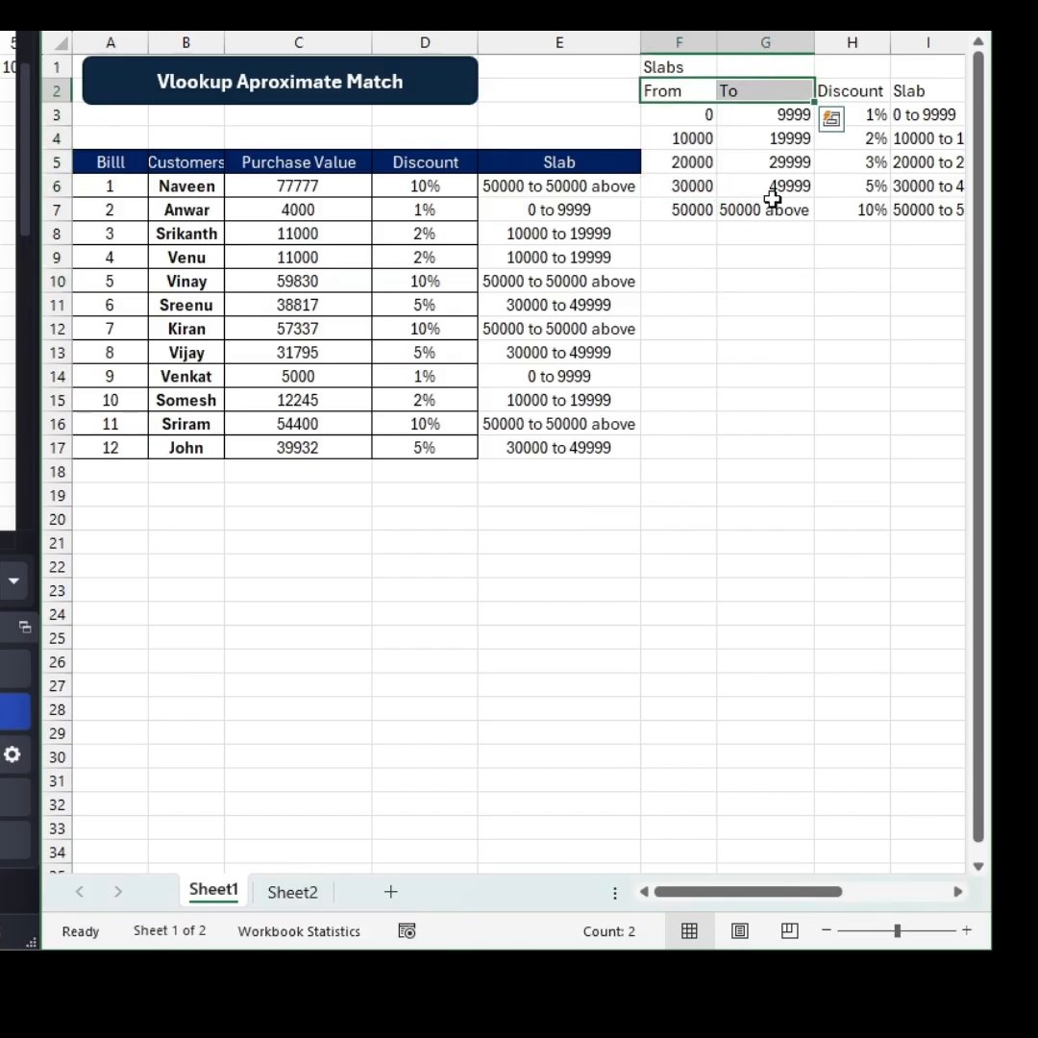
pyautogui.hotkey('shift', 'Down')
pyautogui.press('Down')
pyautogui.hotkey('shift', 'Down')
pyautogui.hotkey('ctrl', 'shift', 'Down')
pyautogui.hotkey('ctrl', 'Up')
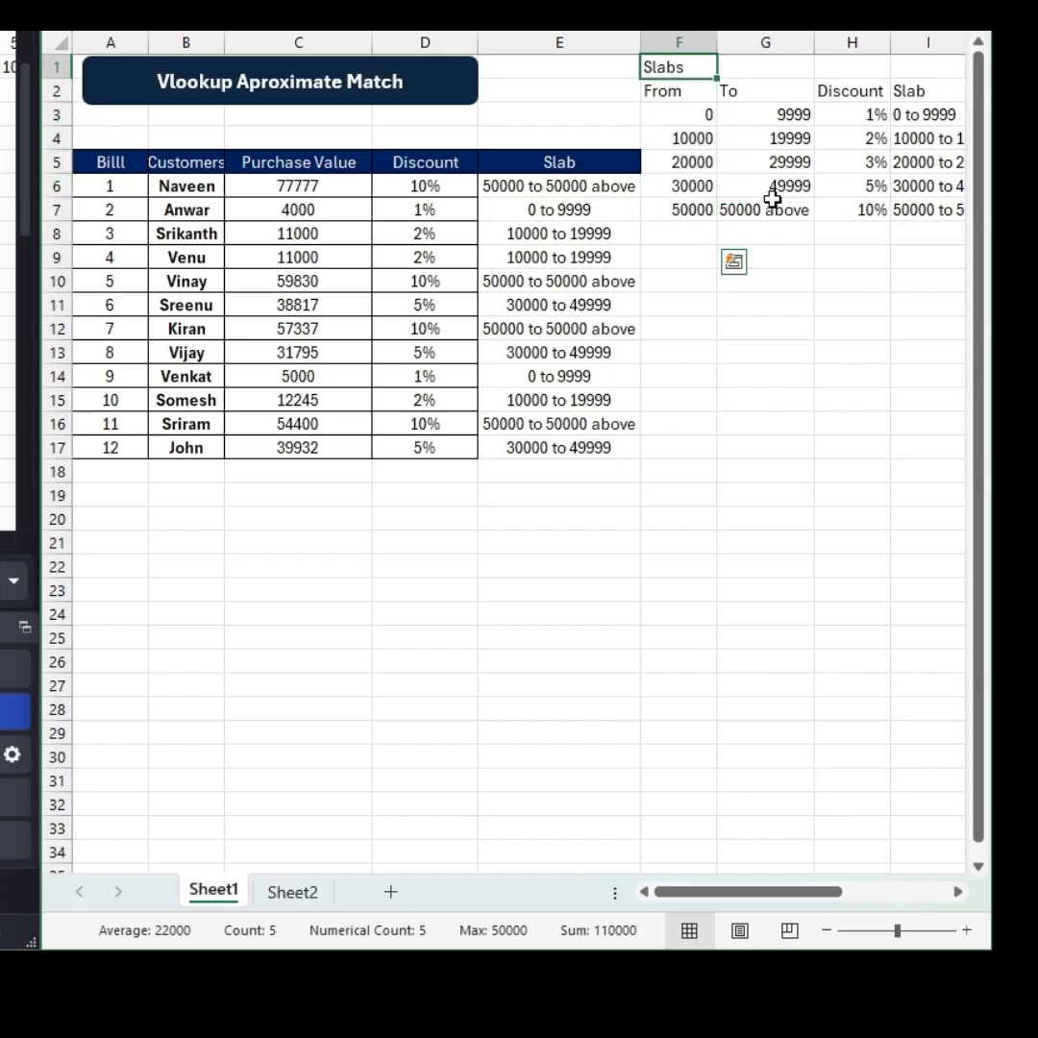
pyautogui.press('Down')
pyautogui.hotkey('ctrl', 'shift', 'l')
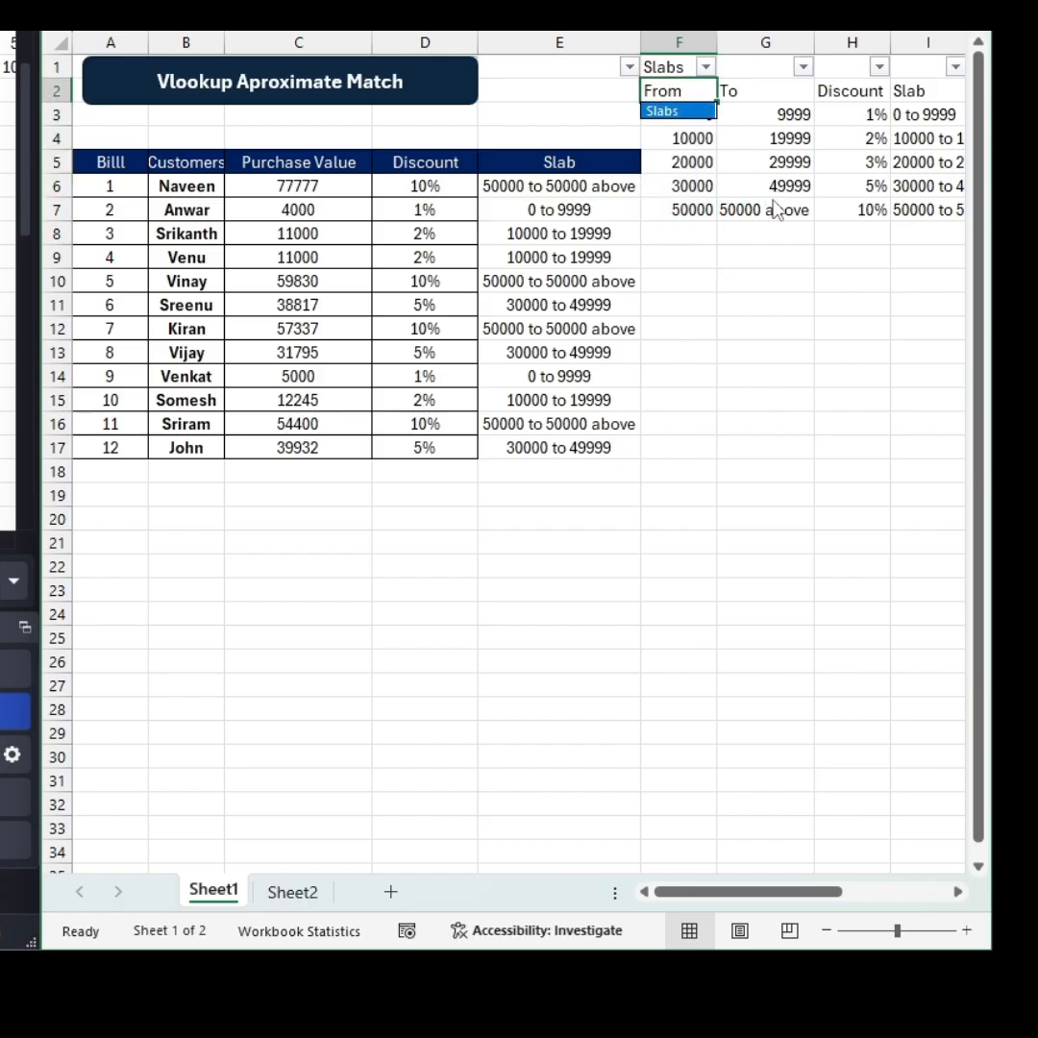
pyautogui.press('Up')
pyautogui.press('Down')
pyautogui.hotkey('ctrl', 'shift', 'l')
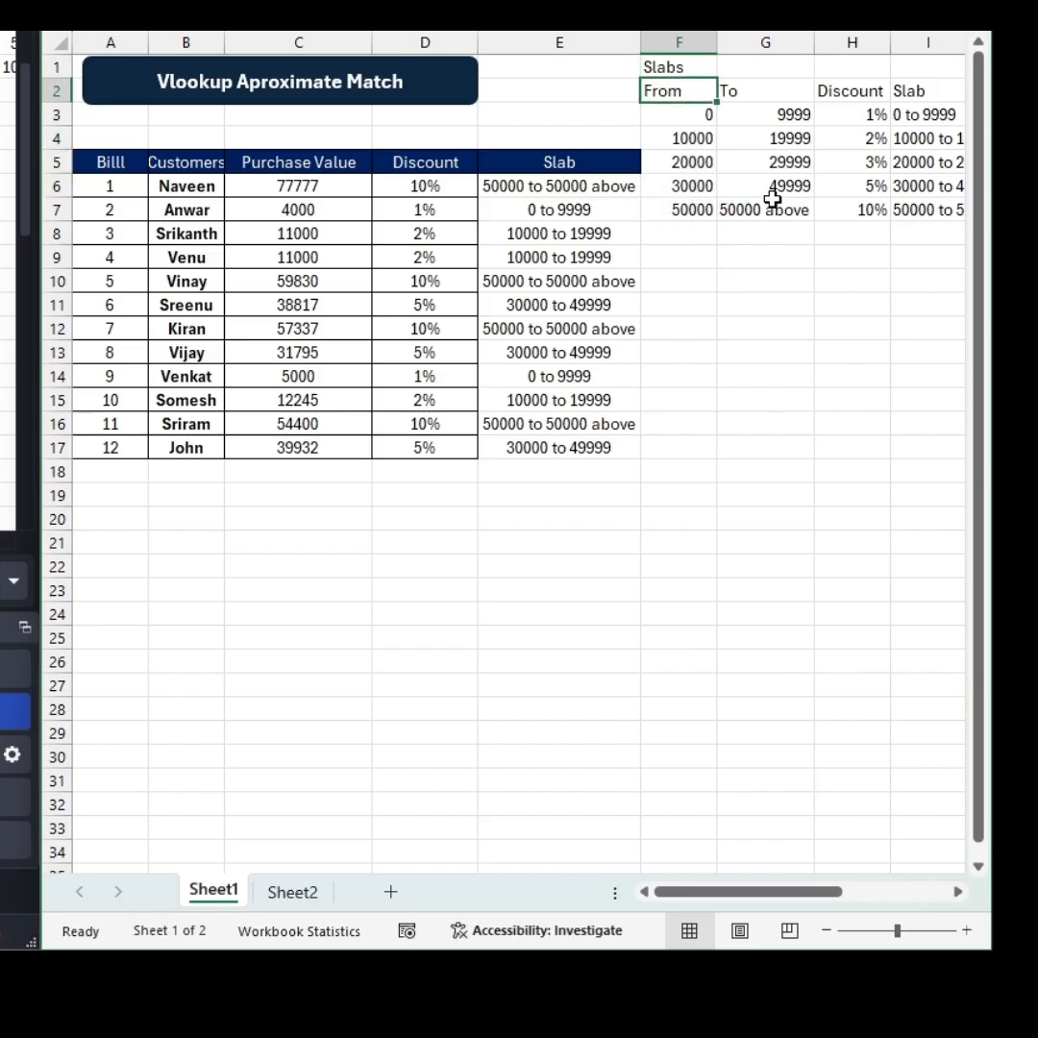
# Add filters to the header row of the slab table covering From, To, Discount and Slab
pyautogui.hotkey('ctrl', 'shift', 'Right')
pyautogui.hotkey('ctrl', 'shift', 'Down')
pyautogui.hotkey('ctrl', 'shift', 'l')
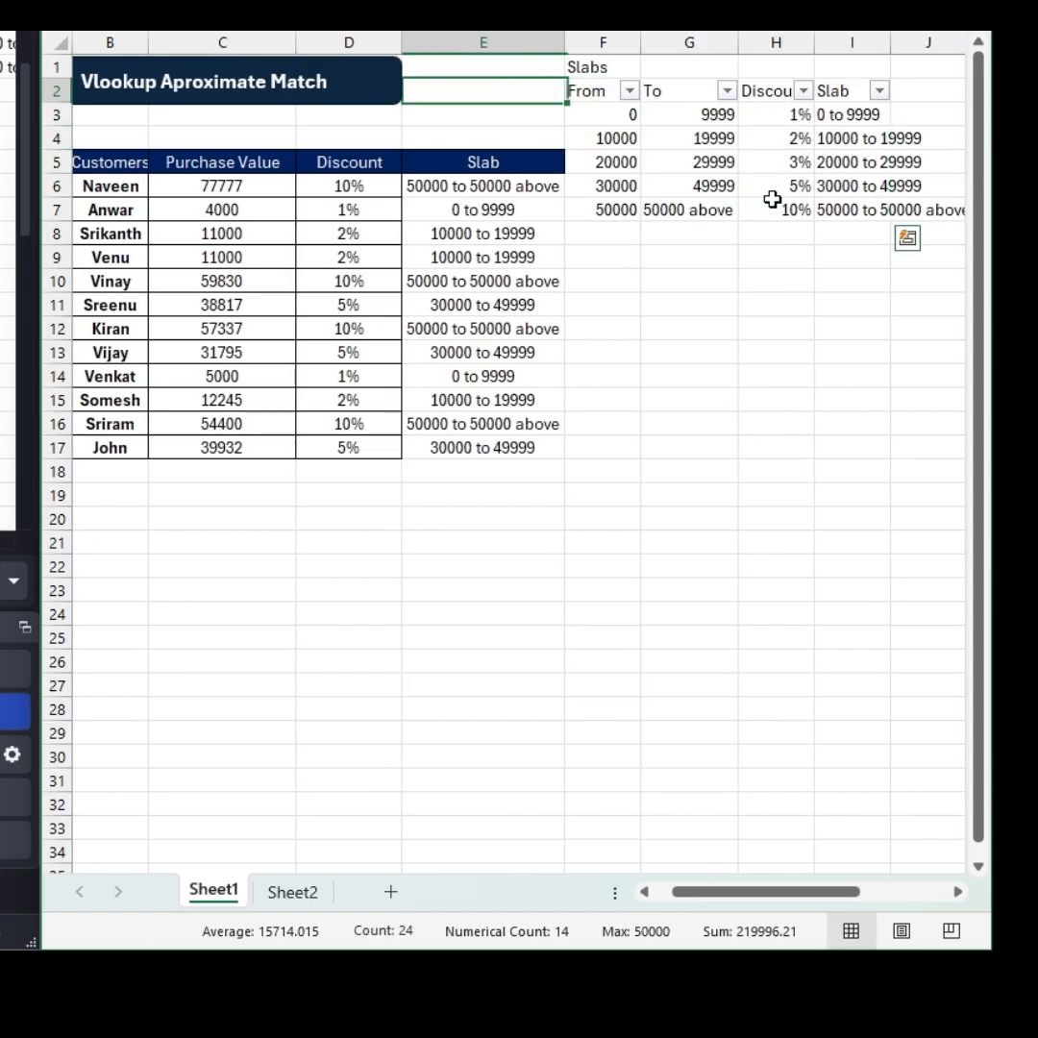
# Sort the slab table by the From column from largest to smallest
pyautogui.press('Up')
pyautogui.press('Down')
pyautogui.hotkey('alt', 'Down')
pyautogui.press('Escape')
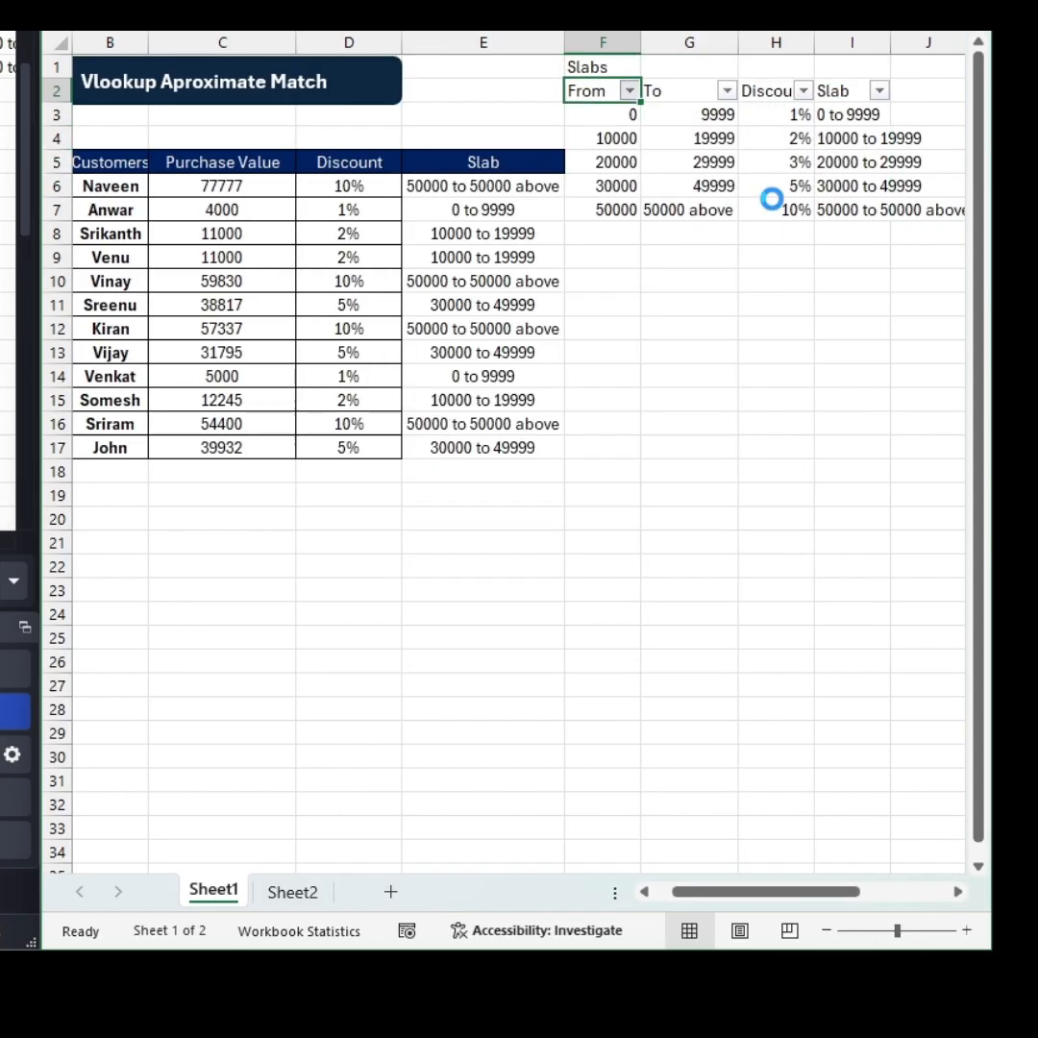
pyautogui.press('Left')
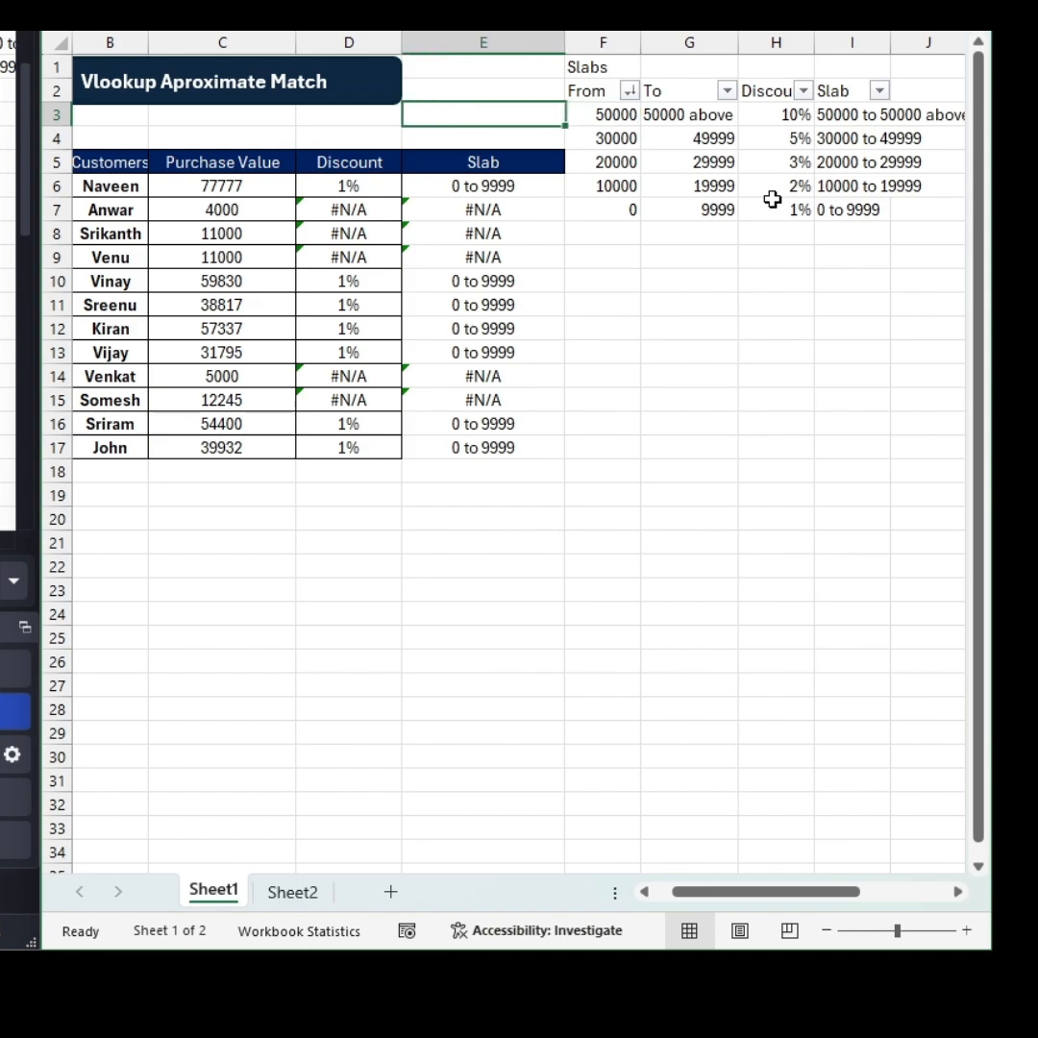
# Examine how the Discount and Slab lookups respond to the descending slab table
pyautogui.press('Left')
pyautogui.press('Down')
pyautogui.press('Down')
pyautogui.press('Right')
pyautogui.press('Right')
pyautogui.press('Right')
pyautogui.press('Up')
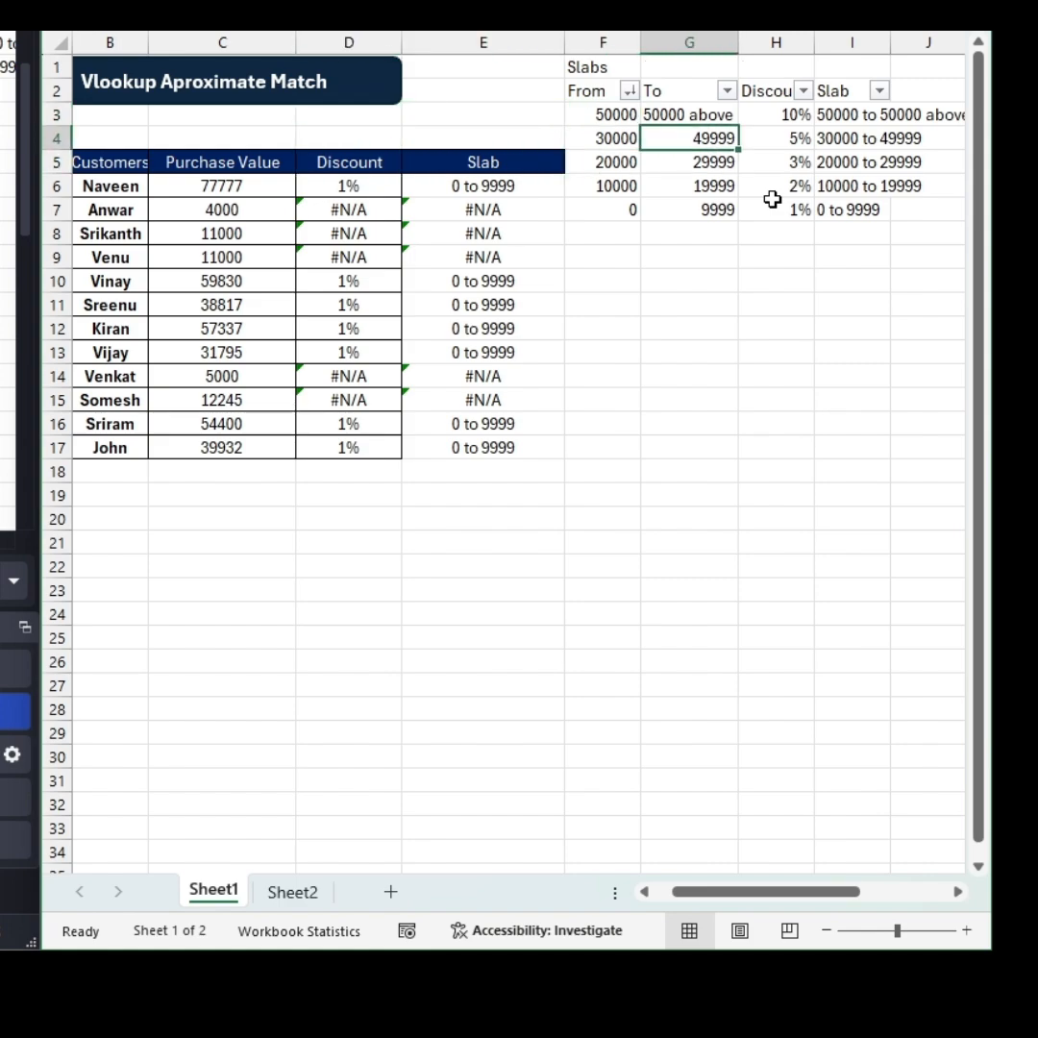
# Sort the slab table by the From column from smallest to largest
pyautogui.press('Left')
pyautogui.press('Up')
pyautogui.press('Up')
pyautogui.hotkey('alt', 'Down')
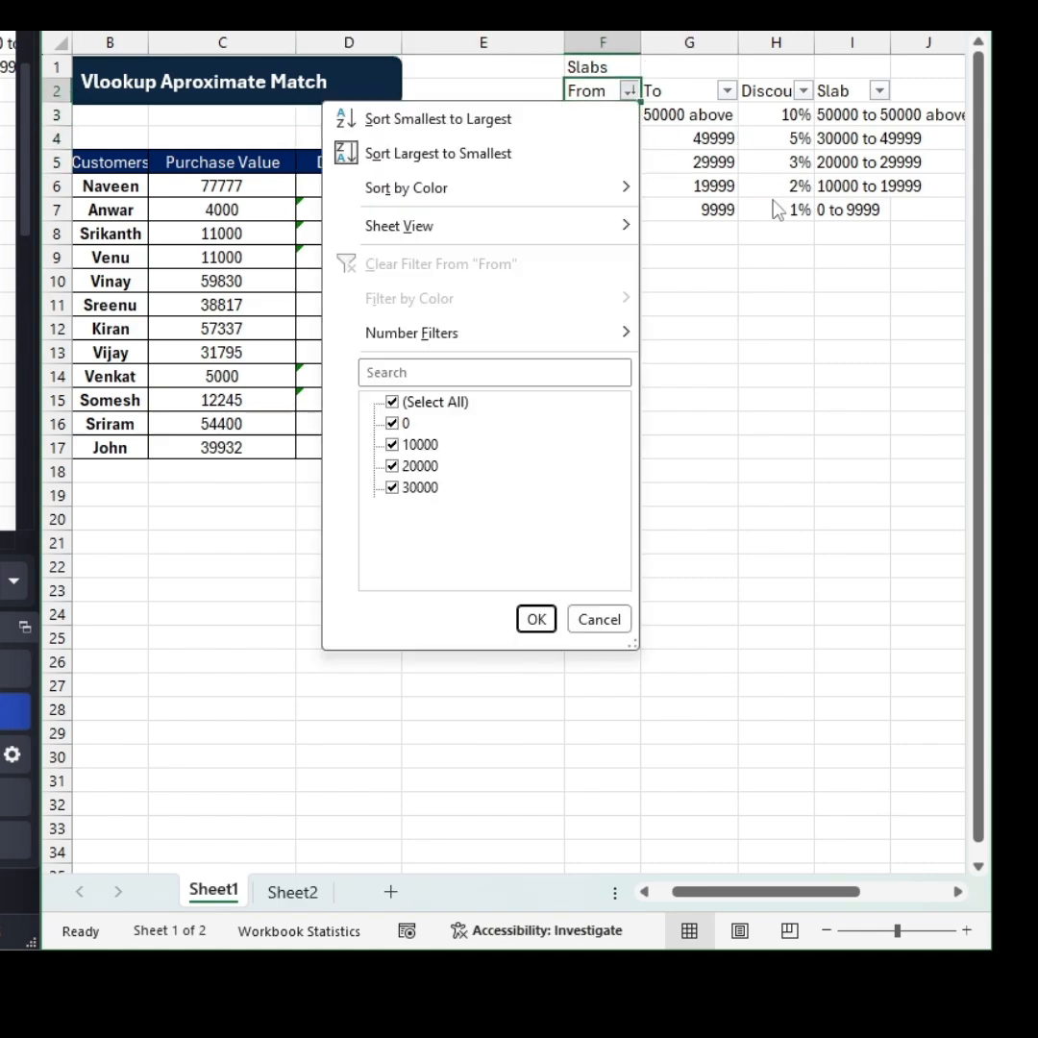
pyautogui.press('Down')
pyautogui.press('Down')
pyautogui.press('Up')
pyautogui.press('Return')
pyautogui.press('Down')
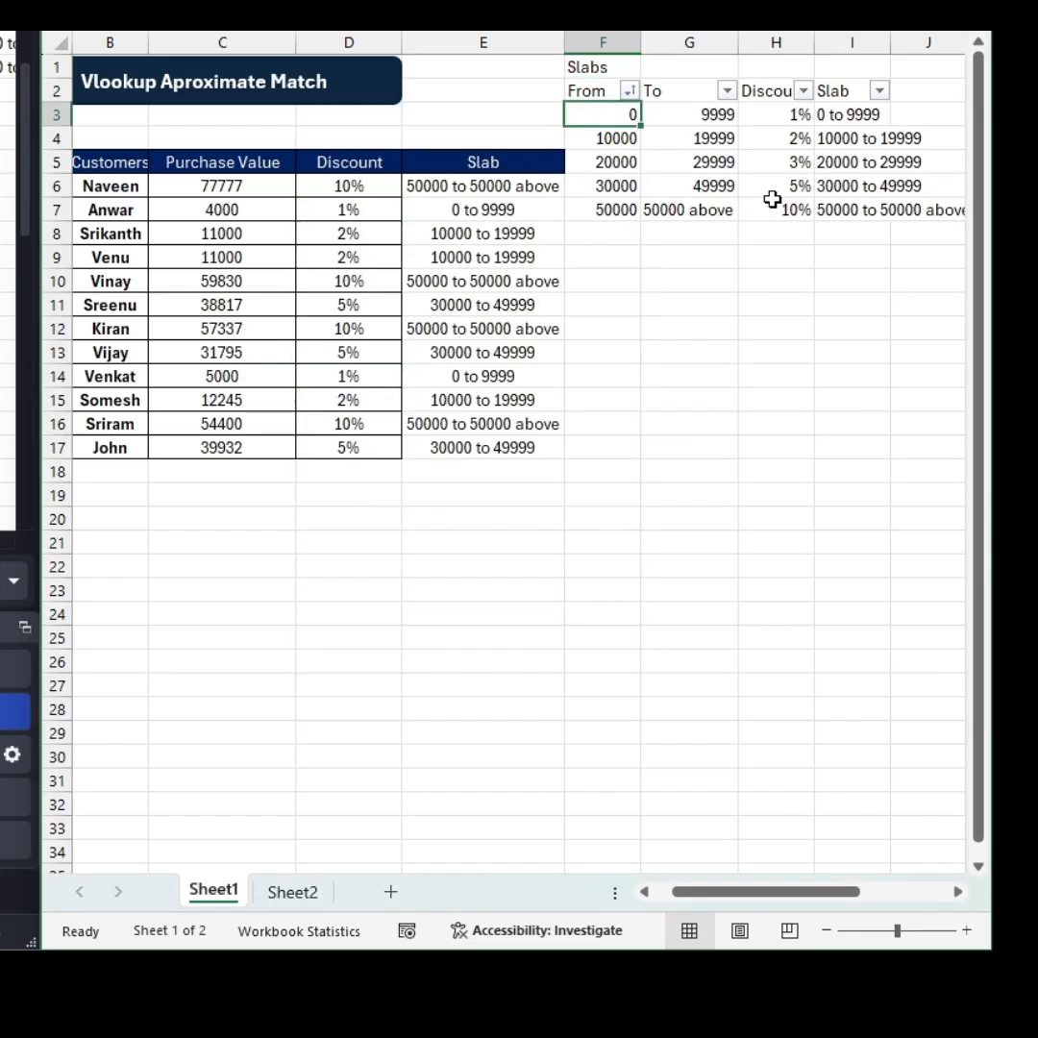
# Examine the order of the slab table's From values from the first slab to the last
pyautogui.press('Right')
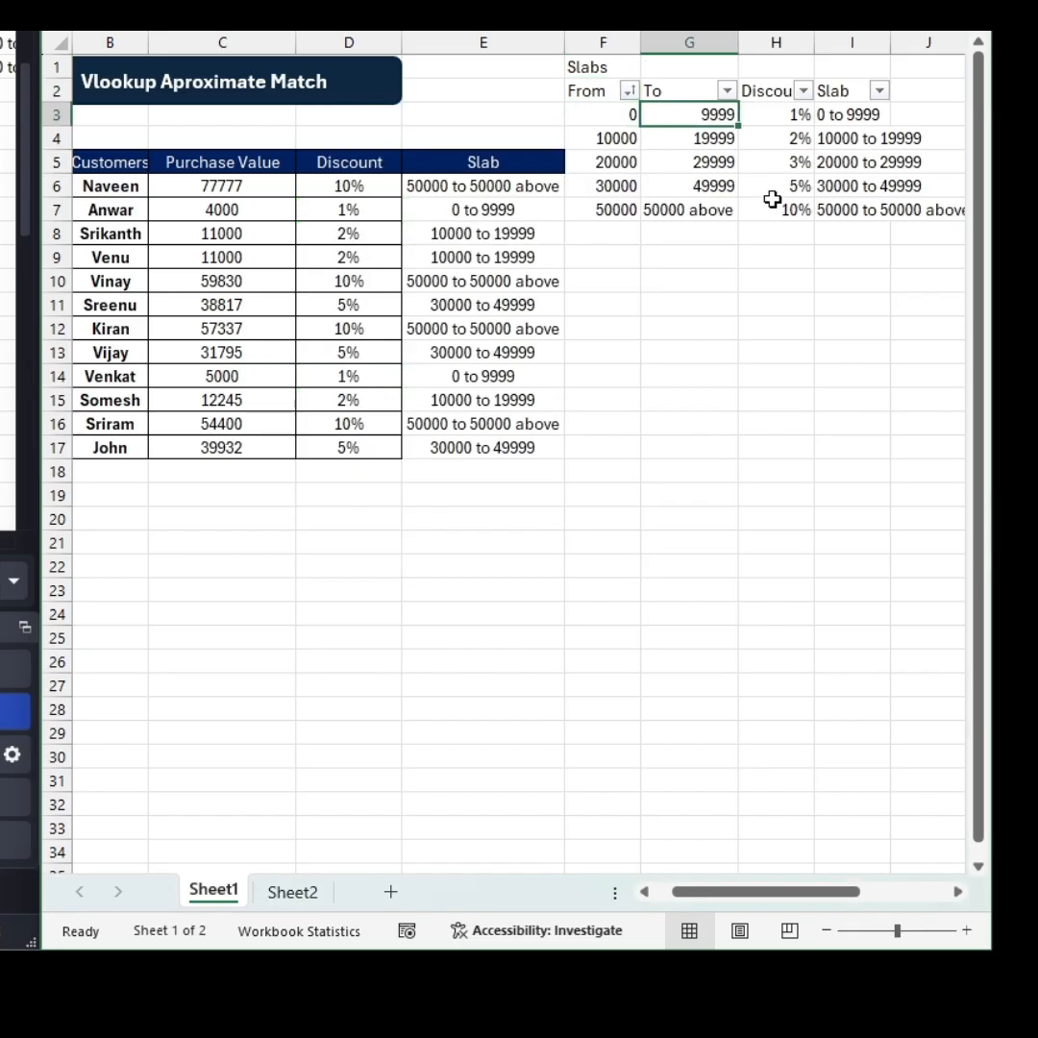
pyautogui.press('Left')
pyautogui.press('Down')
pyautogui.press('Down')
pyautogui.press('Down')
pyautogui.press('Down')
pyautogui.press('Up')
pyautogui.press('Up')
pyautogui.press('Up')
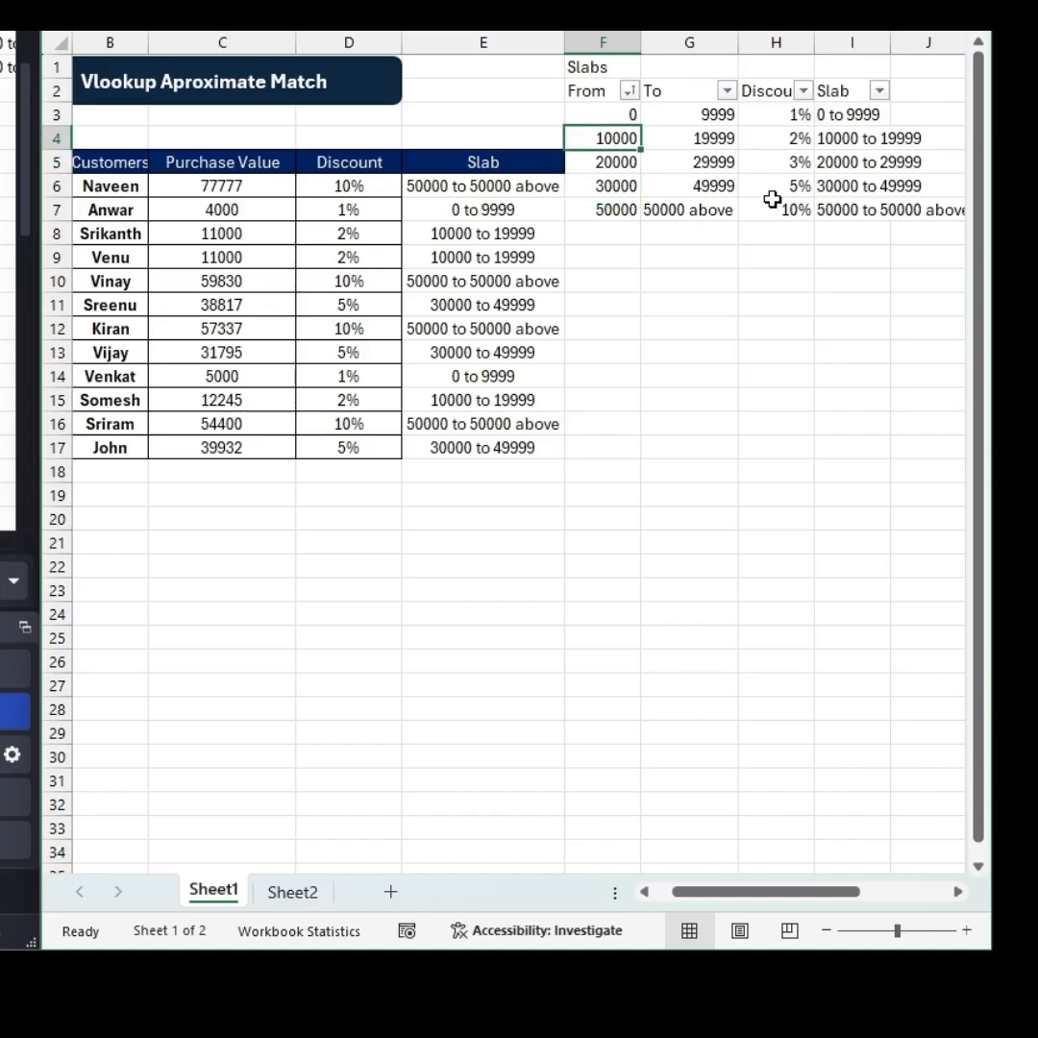
pyautogui.press('Up')
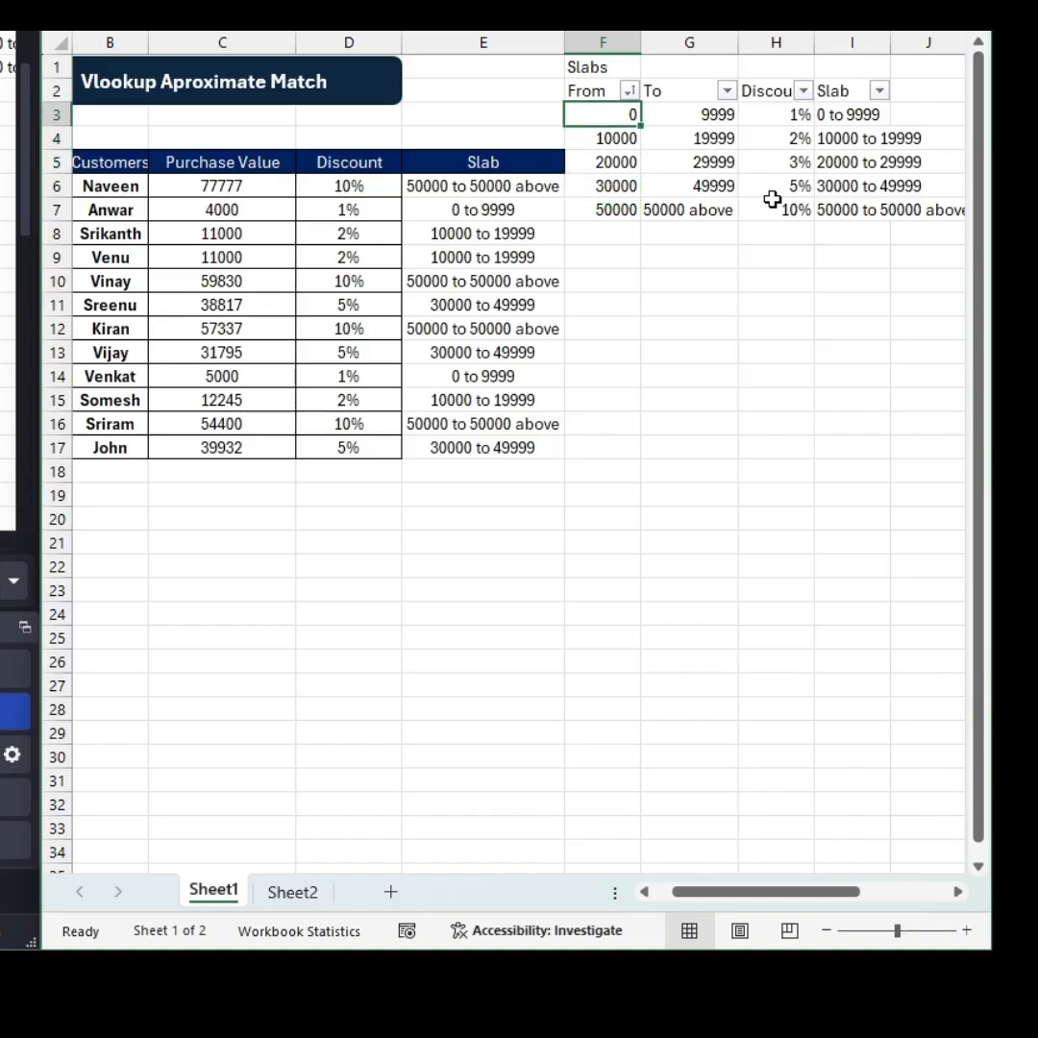